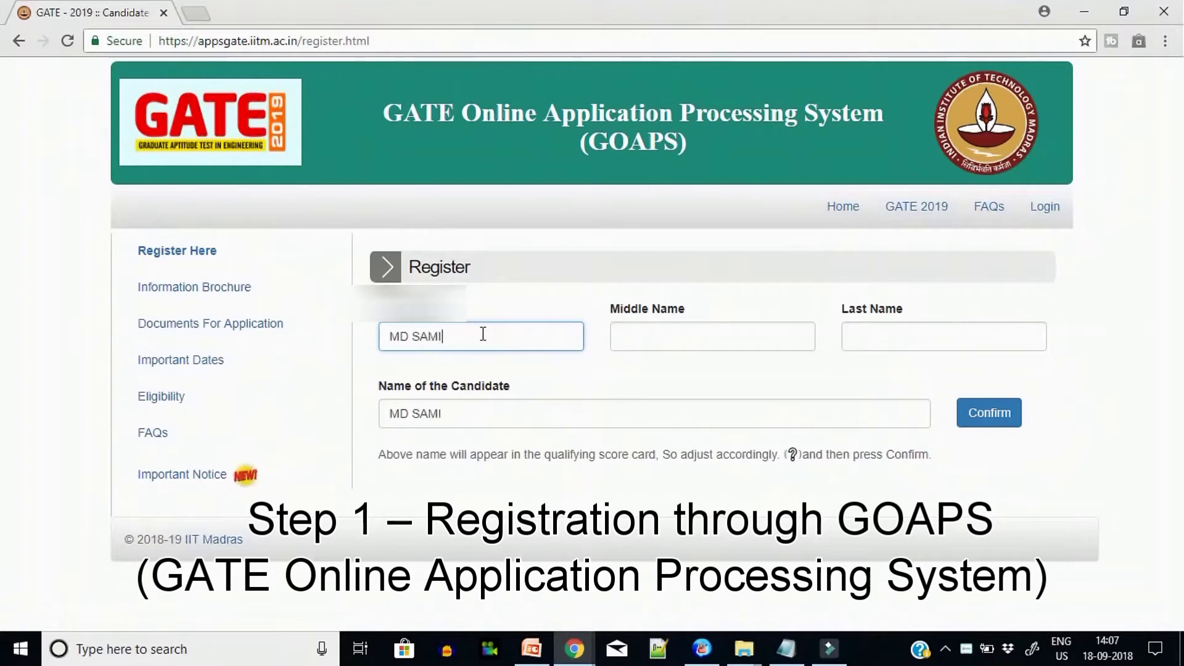
Step: Enter the candidate's last name and confirm the full name in the 'Are you sure?' prompt
key(Tab)
key(Tab)
text(UDDIN)
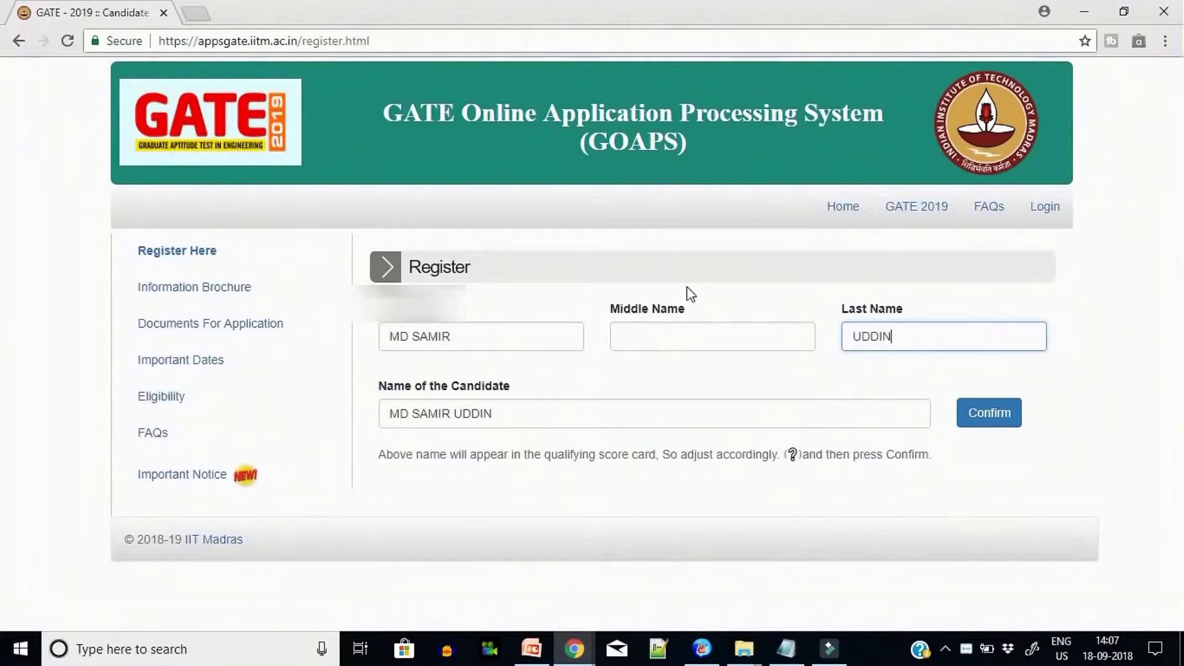
click(999, 423)
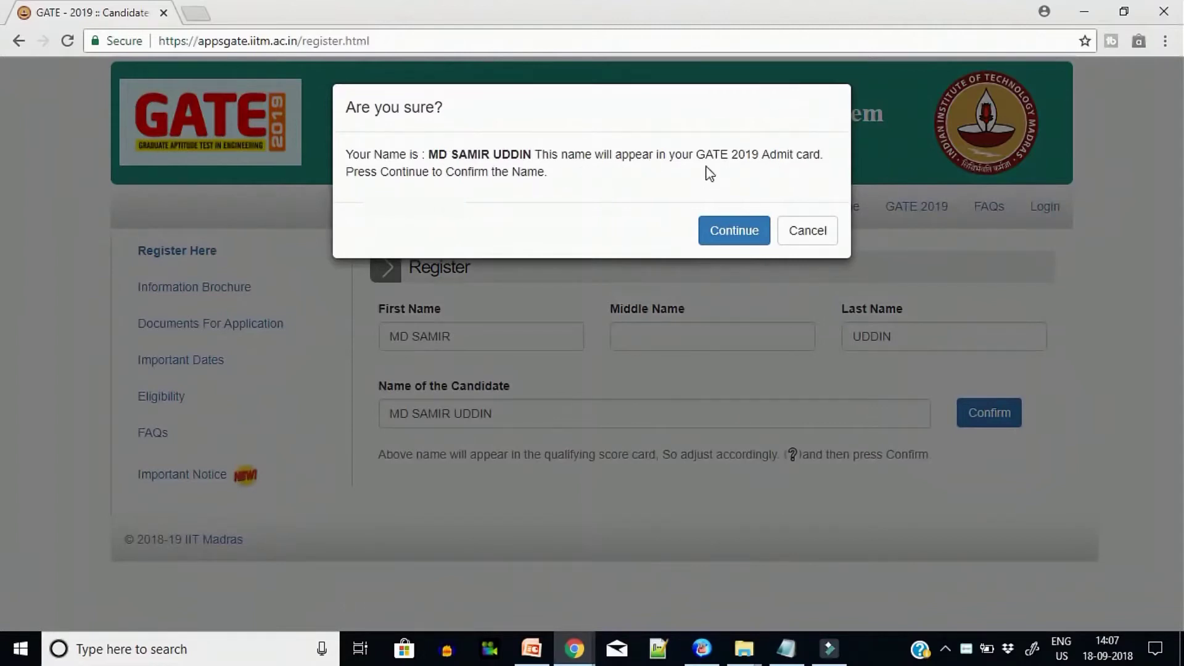
click(727, 243)
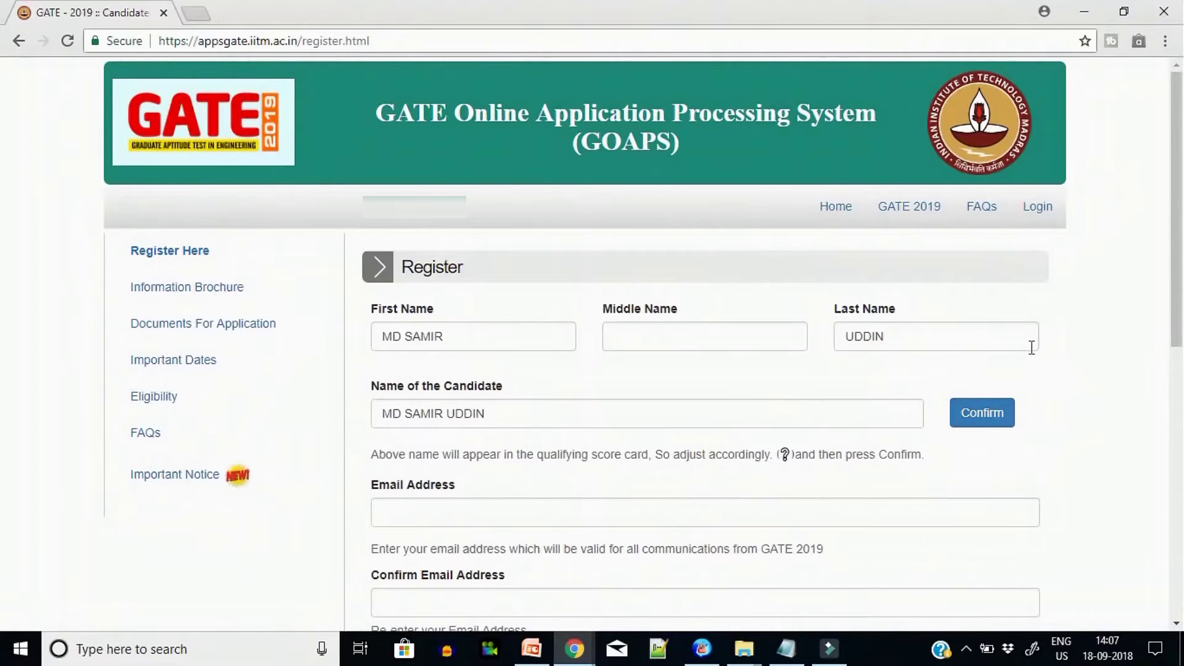
scroll(1105, 407, down, 3)
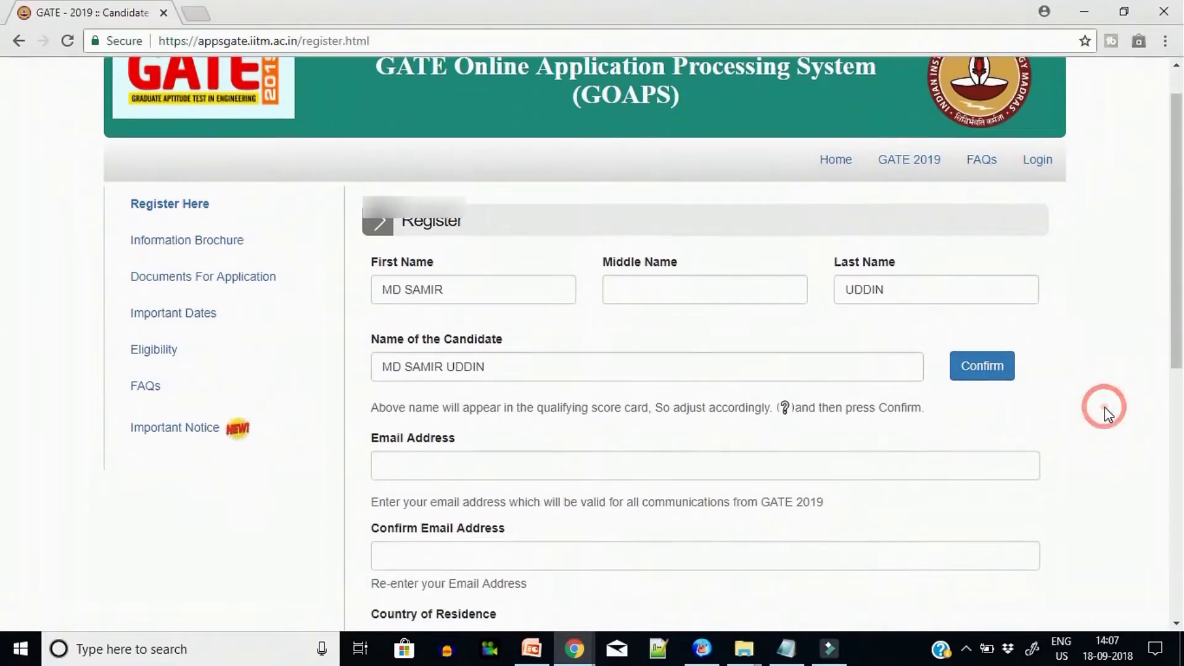
Step: Enter the candidate's e-mail address in the Email and Confirm Email fields
click(675, 304)
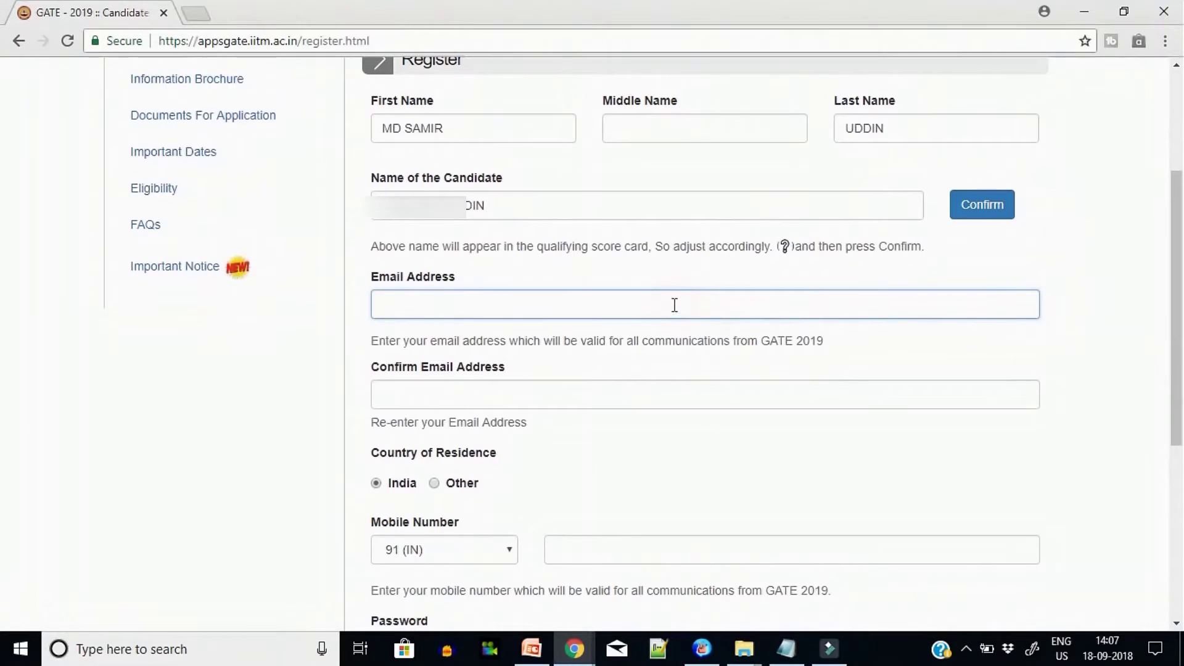
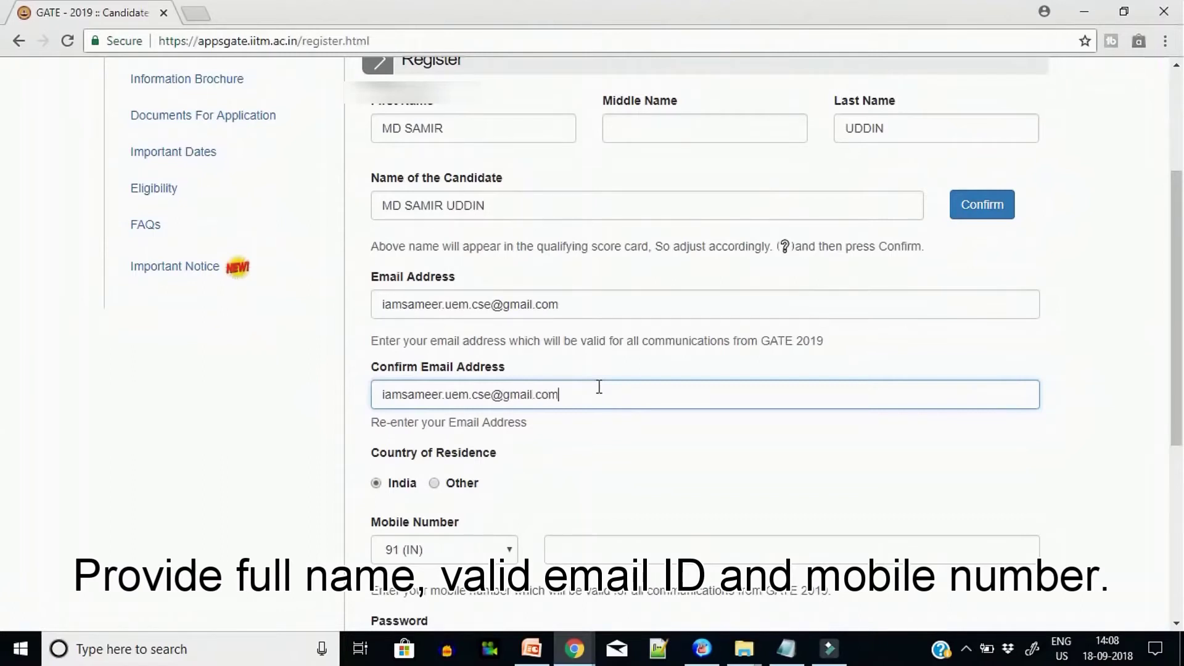
click(1104, 430)
scroll(1104, 430, down, 3)
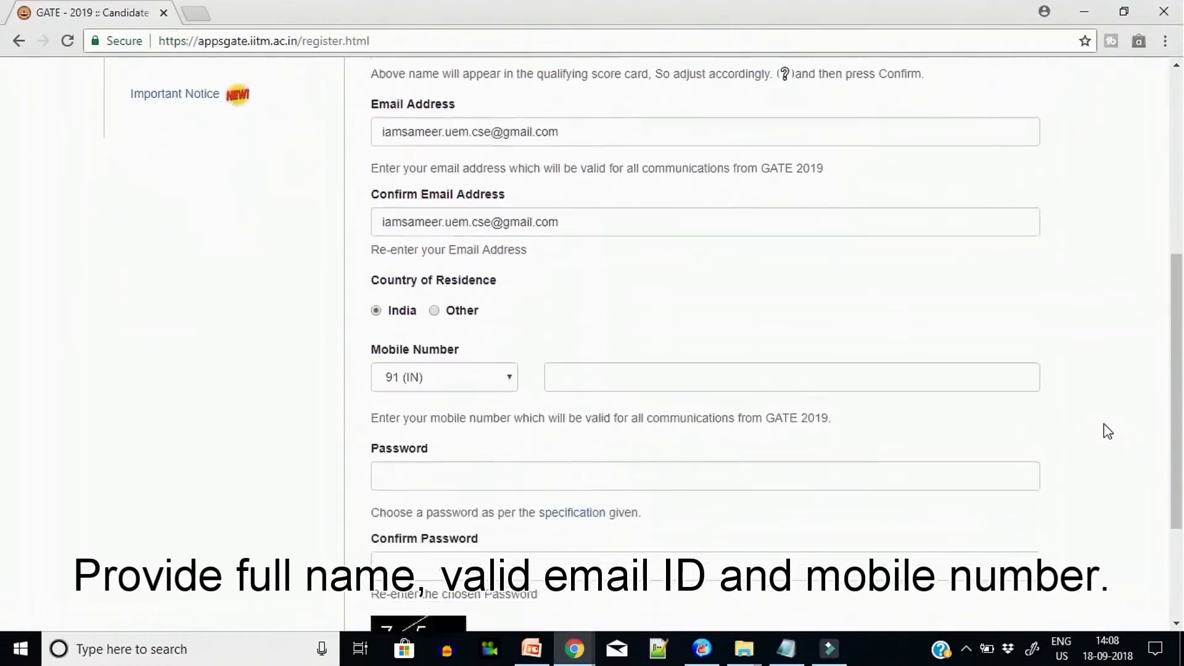
scroll(1108, 431, down, 2)
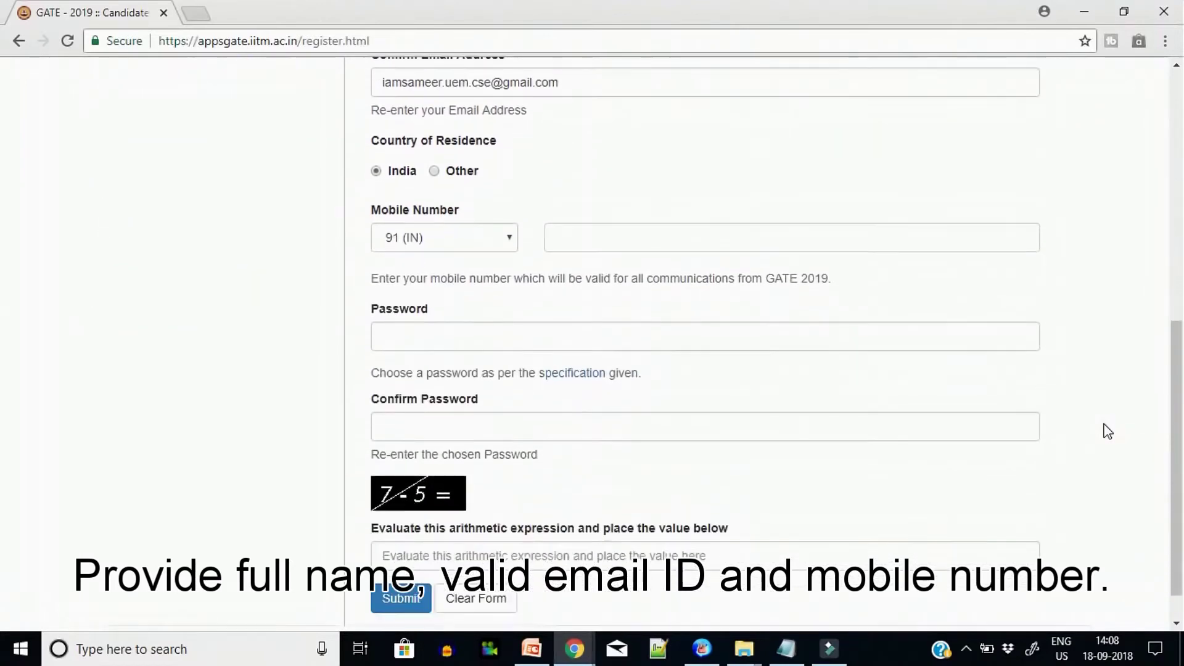
Step: Fill in the candidate's mobile number with the 91 (IN) code
click(638, 230)
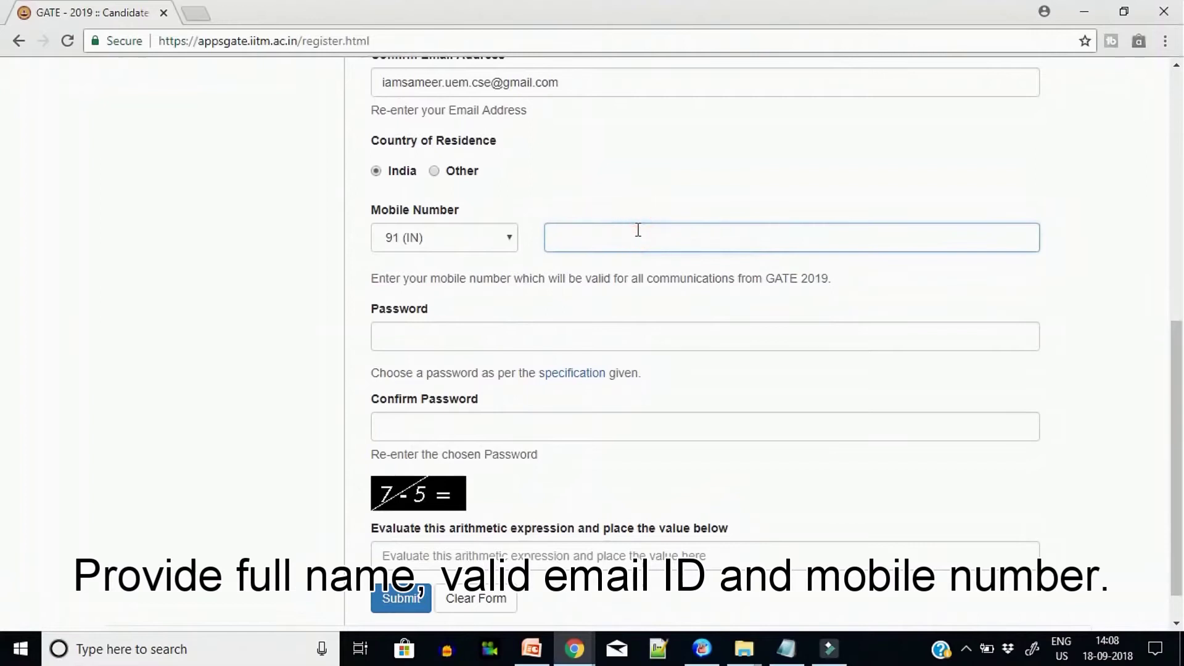
click(250, 252)
scroll(250, 252, down, 2)
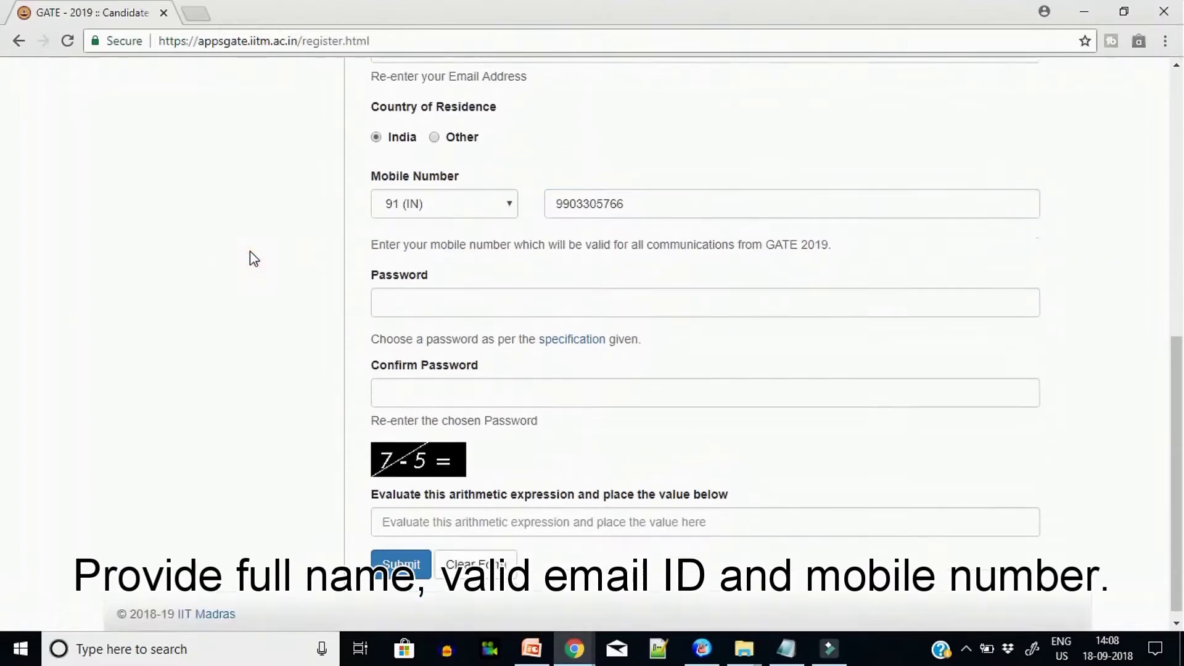
Step: Set the account password and re-enter it in Confirm Password
click(490, 291)
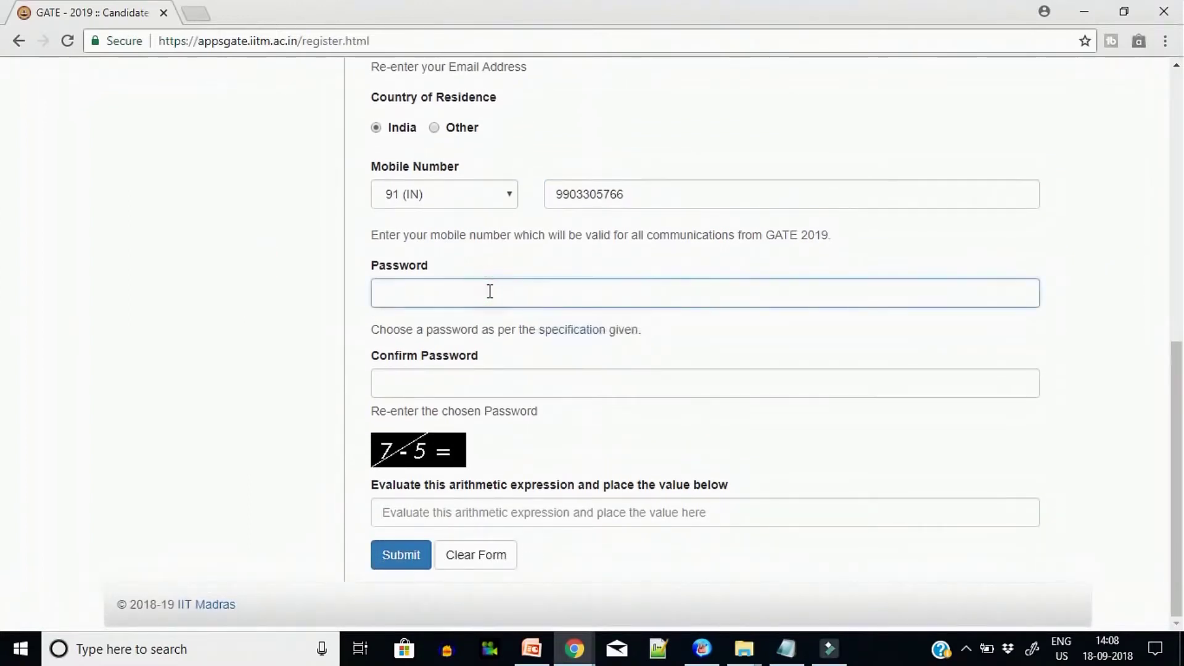
text(•)
click(206, 212)
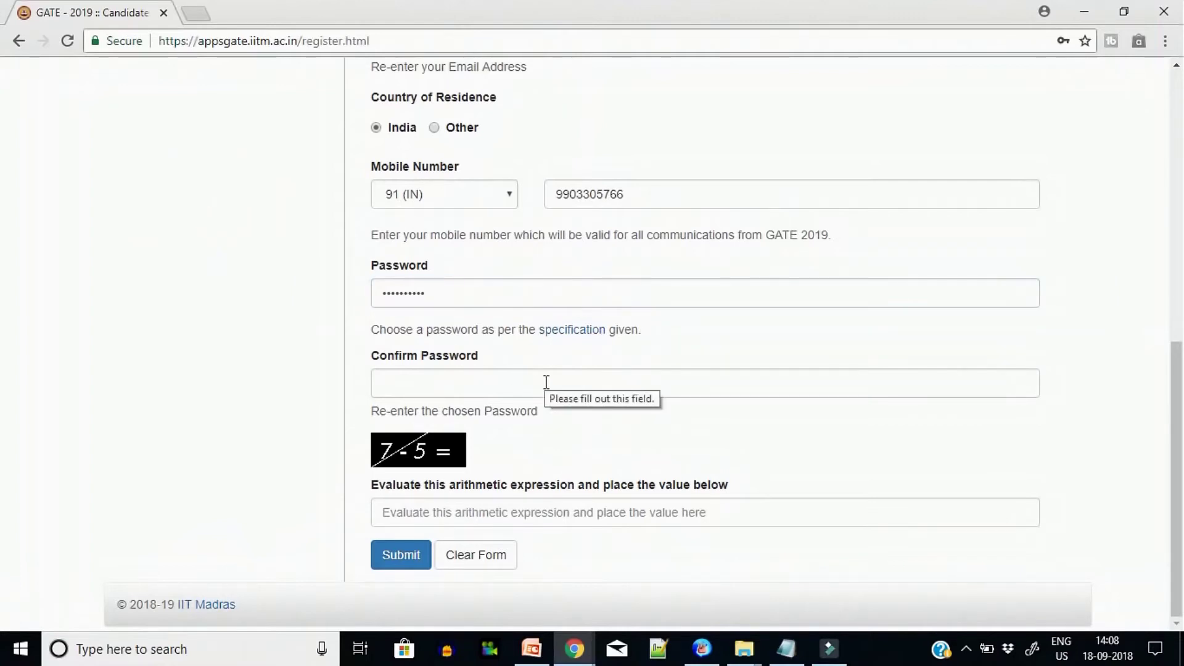
click(526, 383)
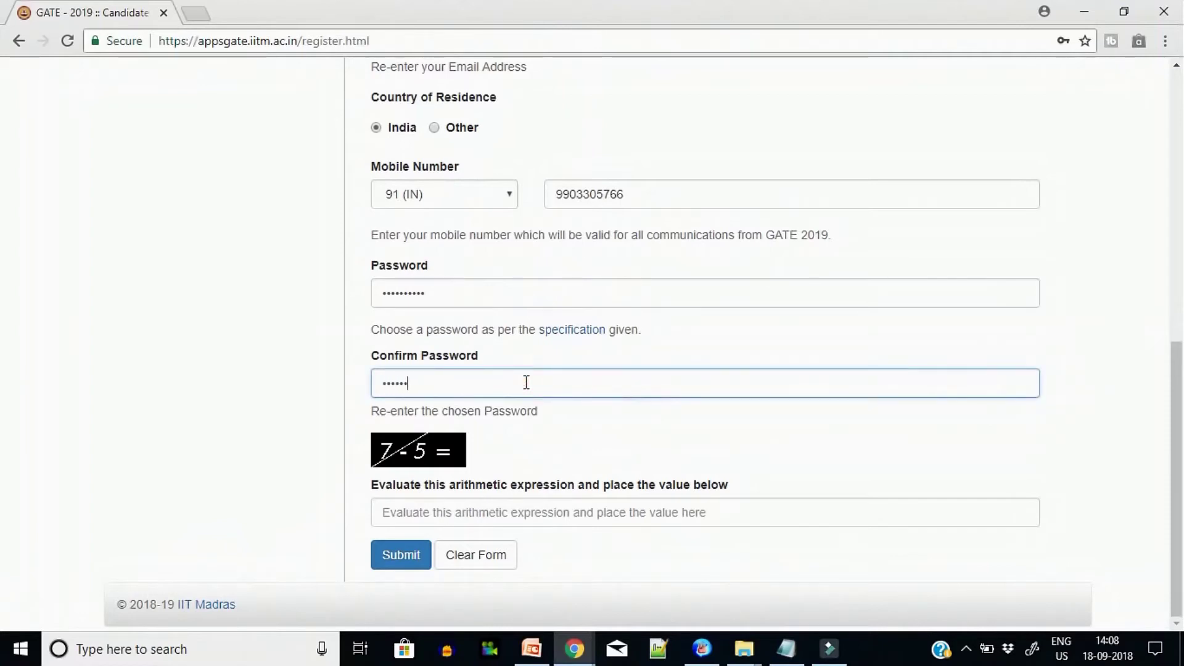
text(•••)
Step: Answer the 7 - 5 check with 2 and submit the registration
click(586, 514)
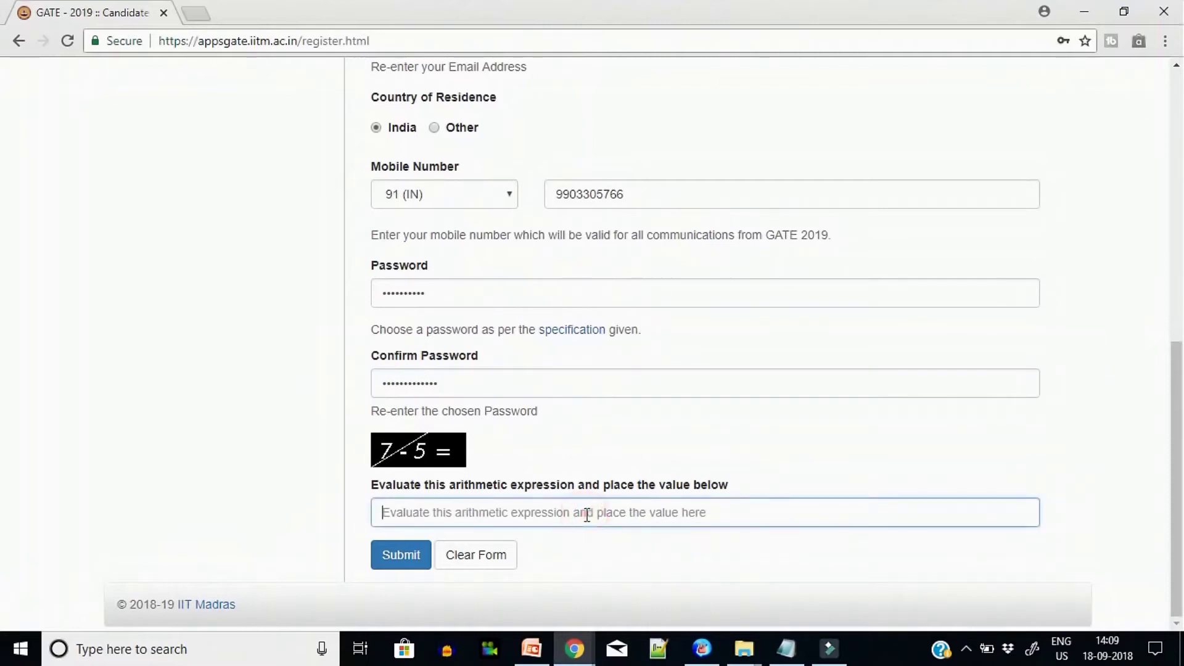
text(2)
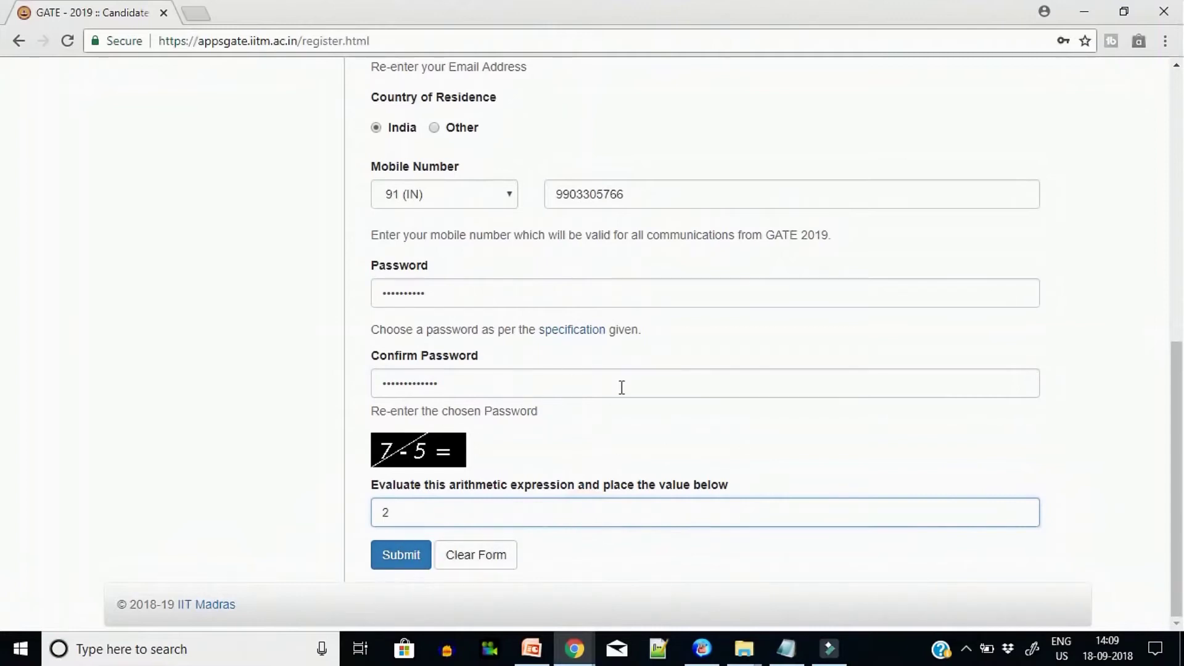
click(247, 315)
scroll(249, 317, up, 5)
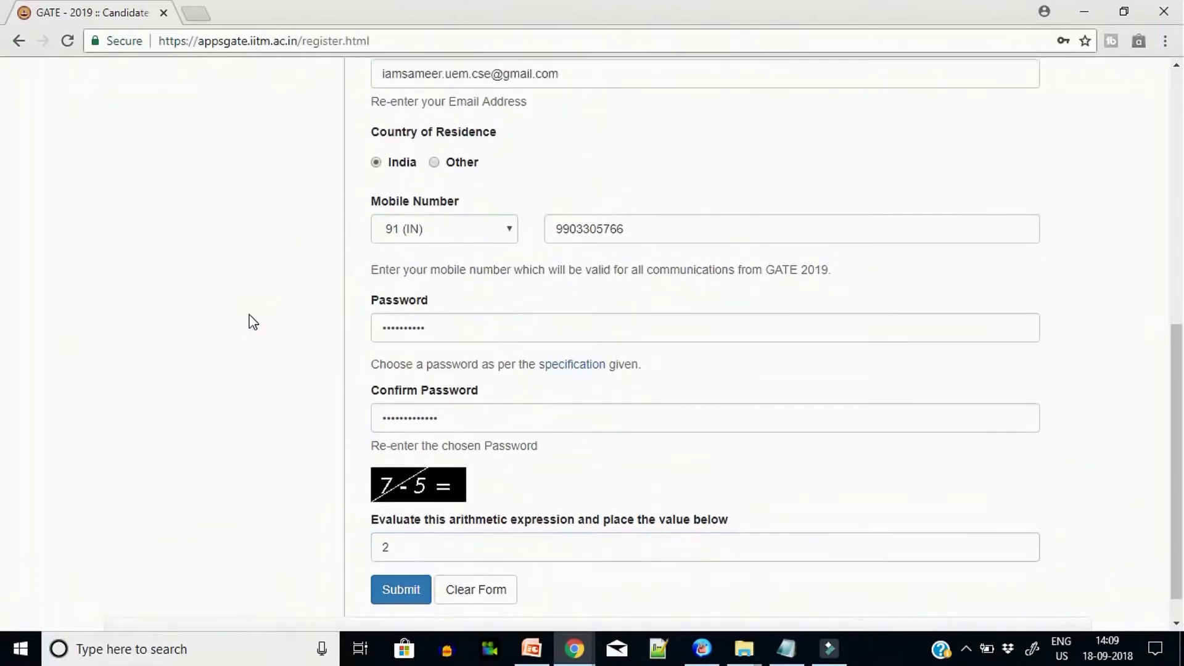
scroll(251, 320, up, 2)
scroll(251, 322, down, 1)
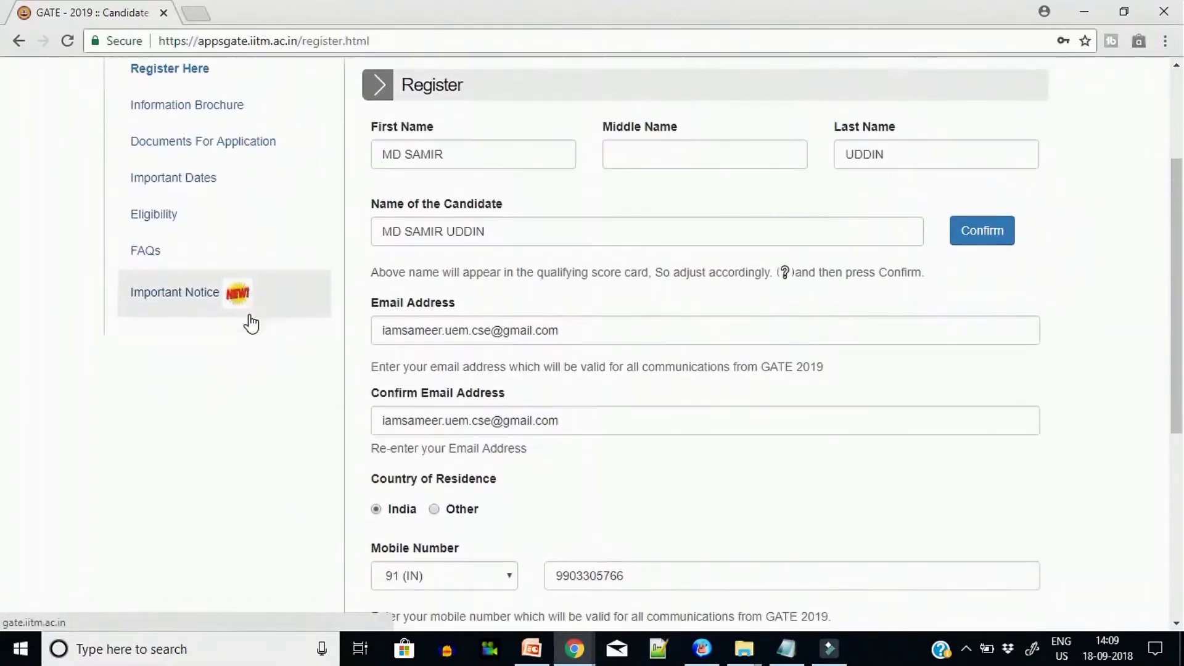
scroll(251, 322, down, 6)
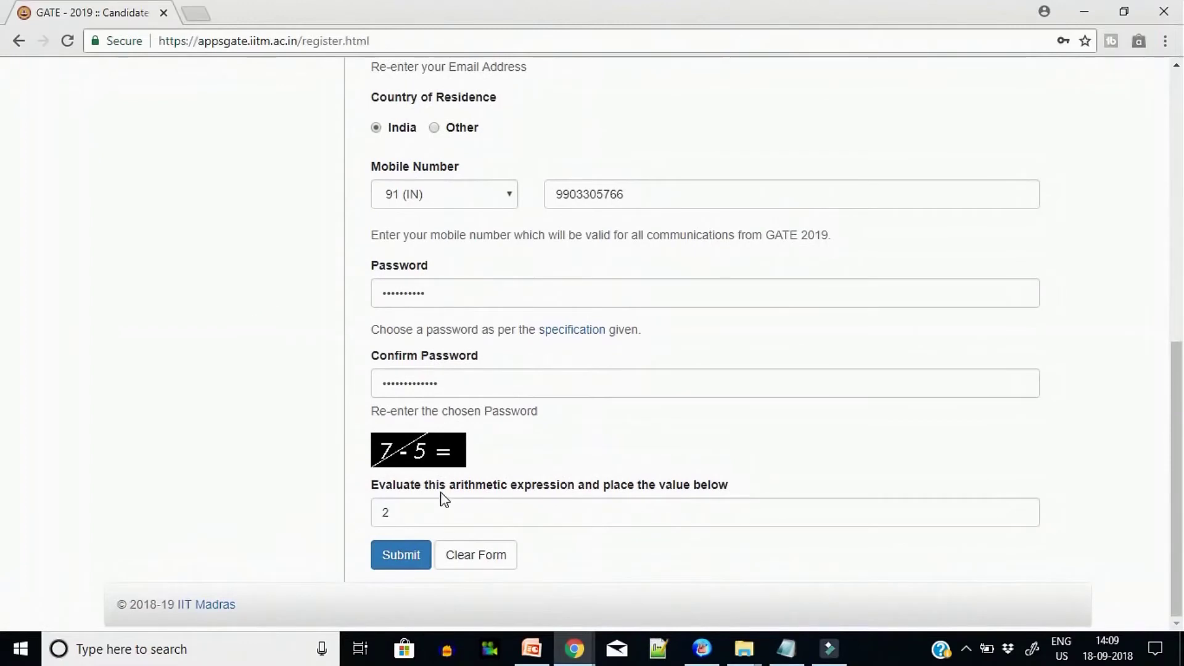
click(398, 566)
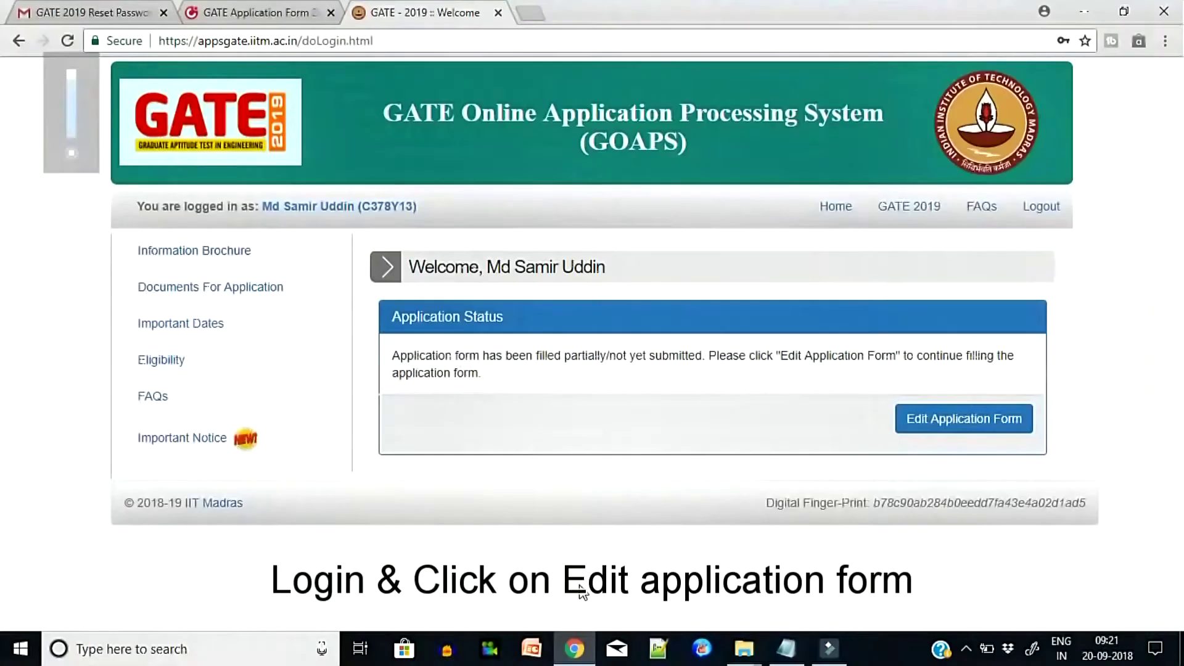
Step: Open Edit Application Form from the welcome page's Application Status box
click(909, 426)
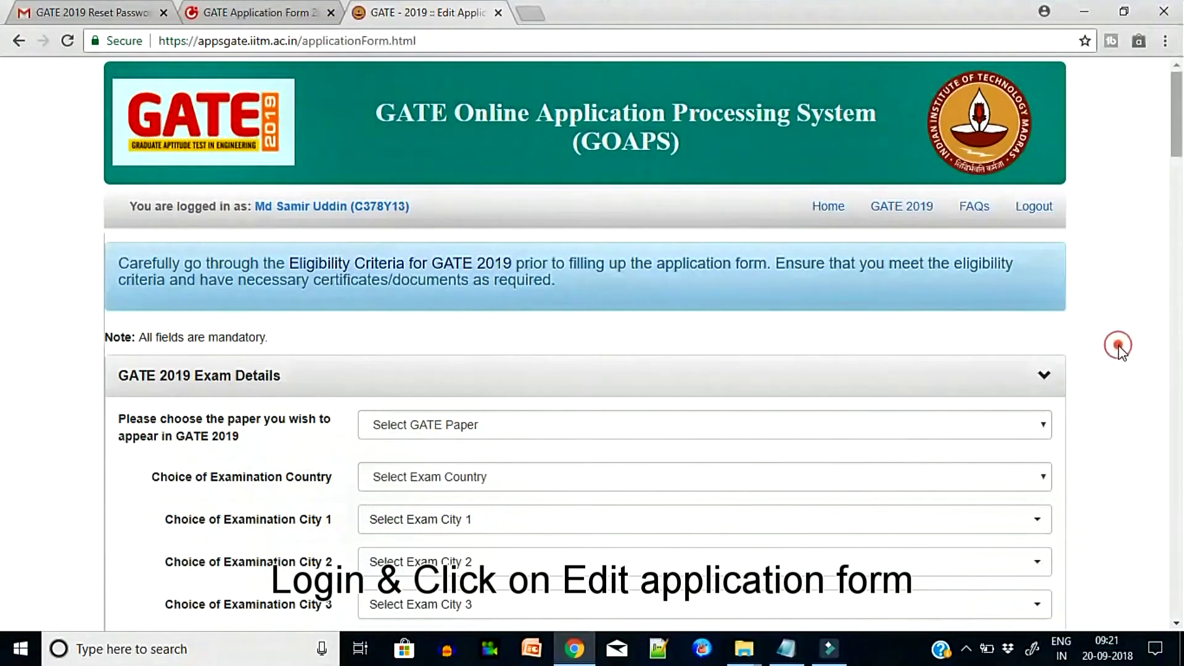
Step: Select and confirm Computer Science and Information Technology (CS) as the GATE 2019 paper
scroll(1120, 348, down, 1)
scroll(1122, 353, down, 4)
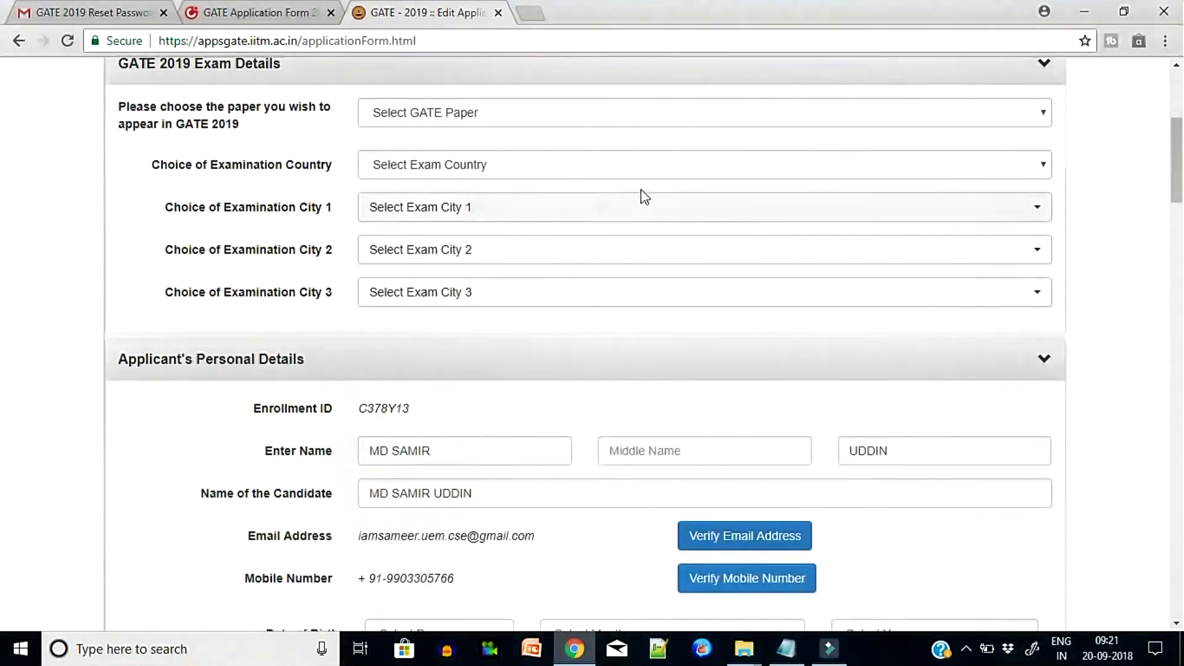
click(1043, 121)
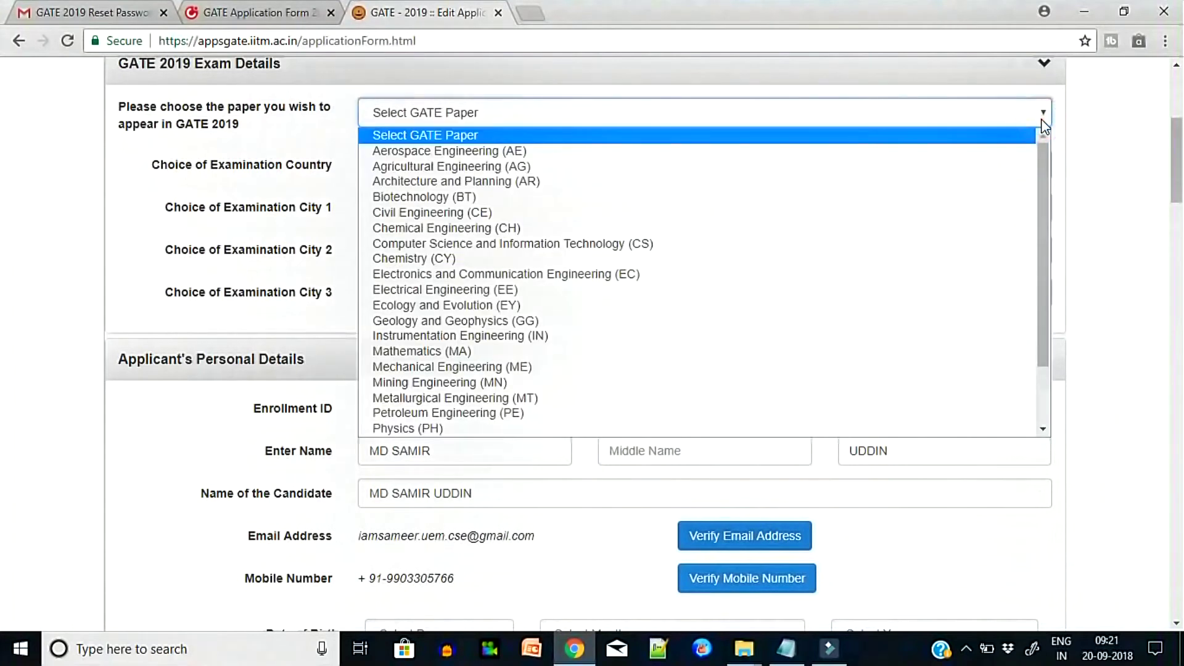
key(Down)
key(Down)
key(Down)
key(Down)
key(Down)
key(Down)
key(Down)
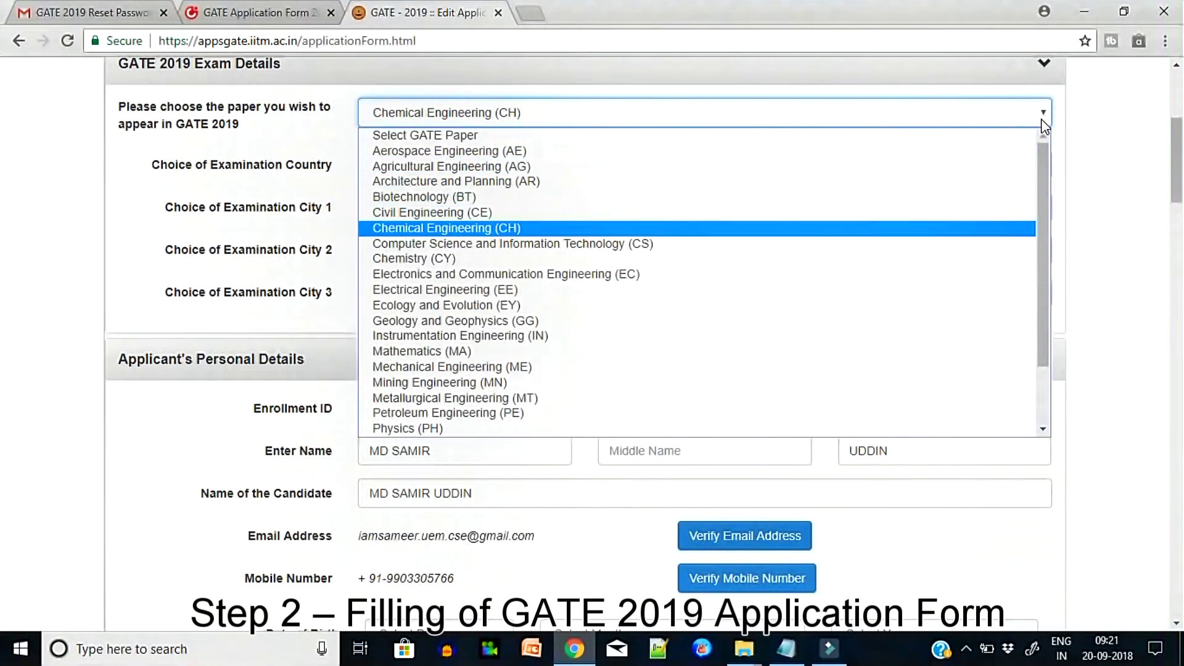
key(Down)
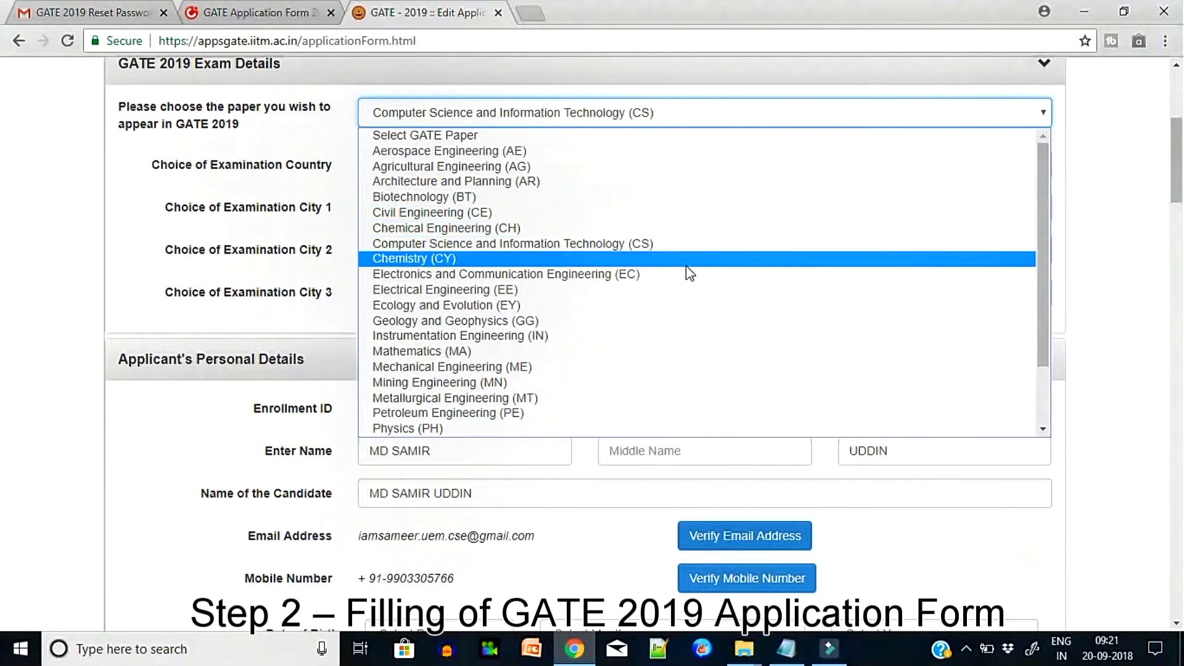
click(671, 246)
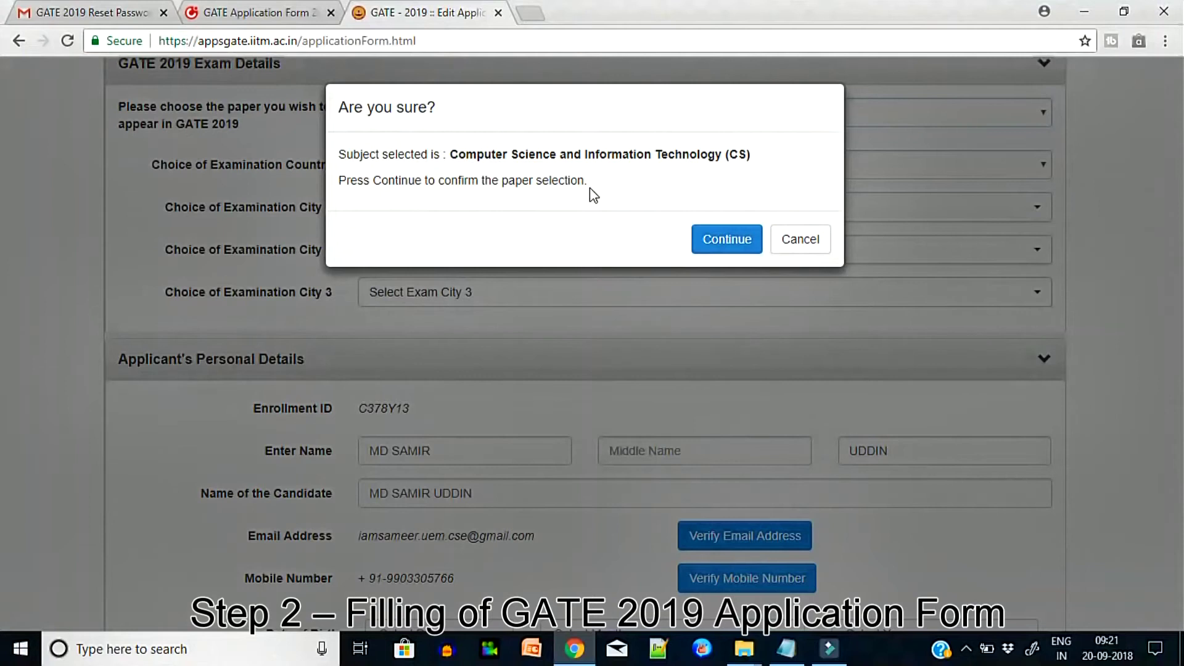
click(720, 243)
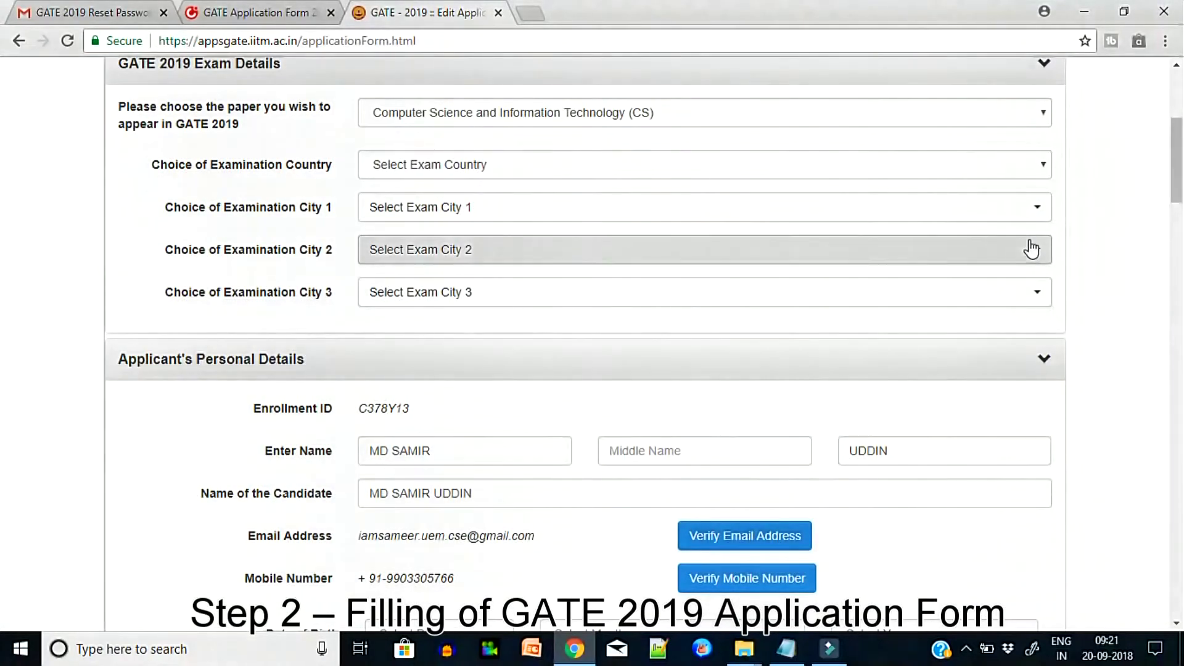
click(1122, 200)
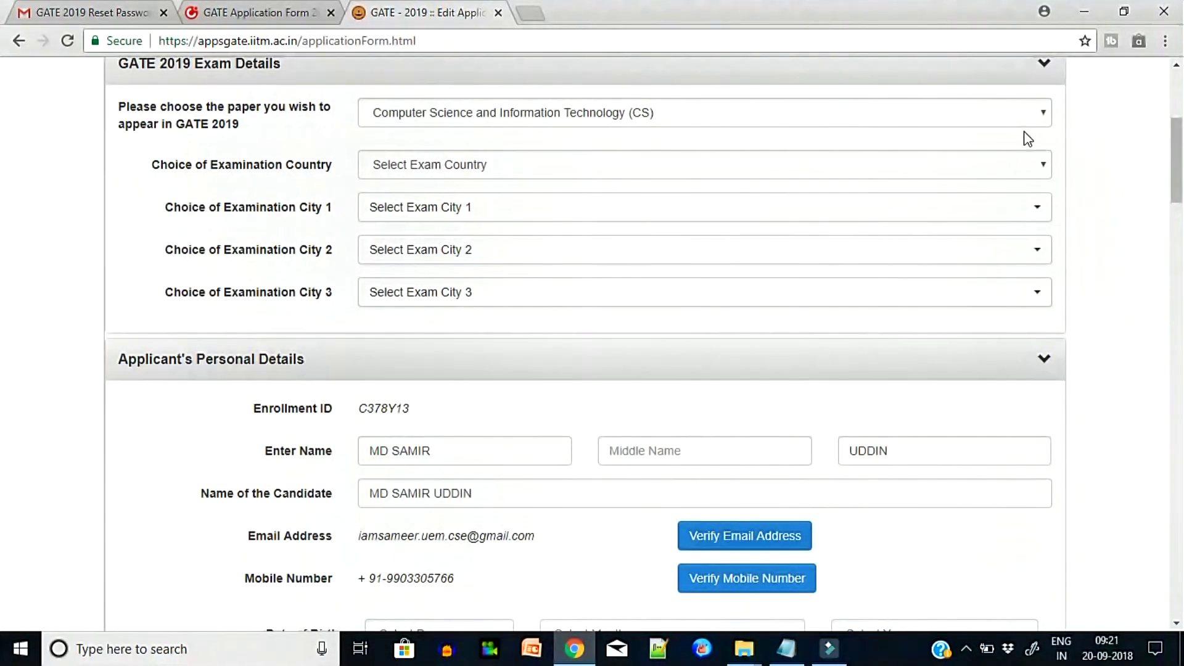
Step: Set the exam country to India and Kolkata as the first exam city
click(1039, 169)
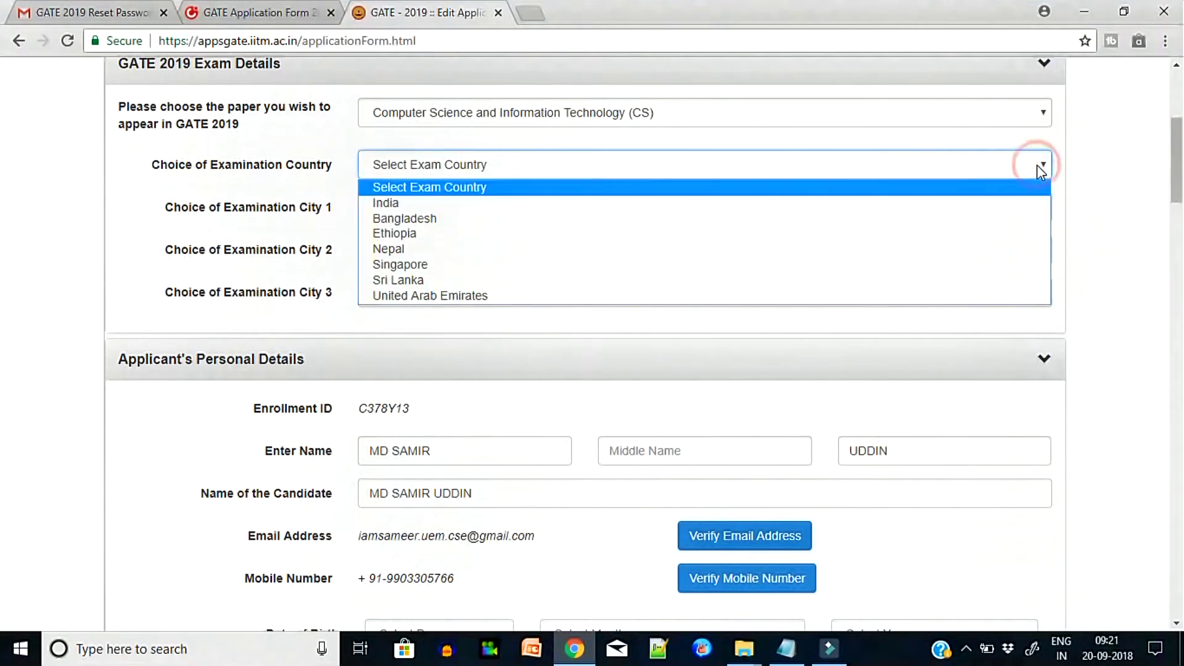
key(Down)
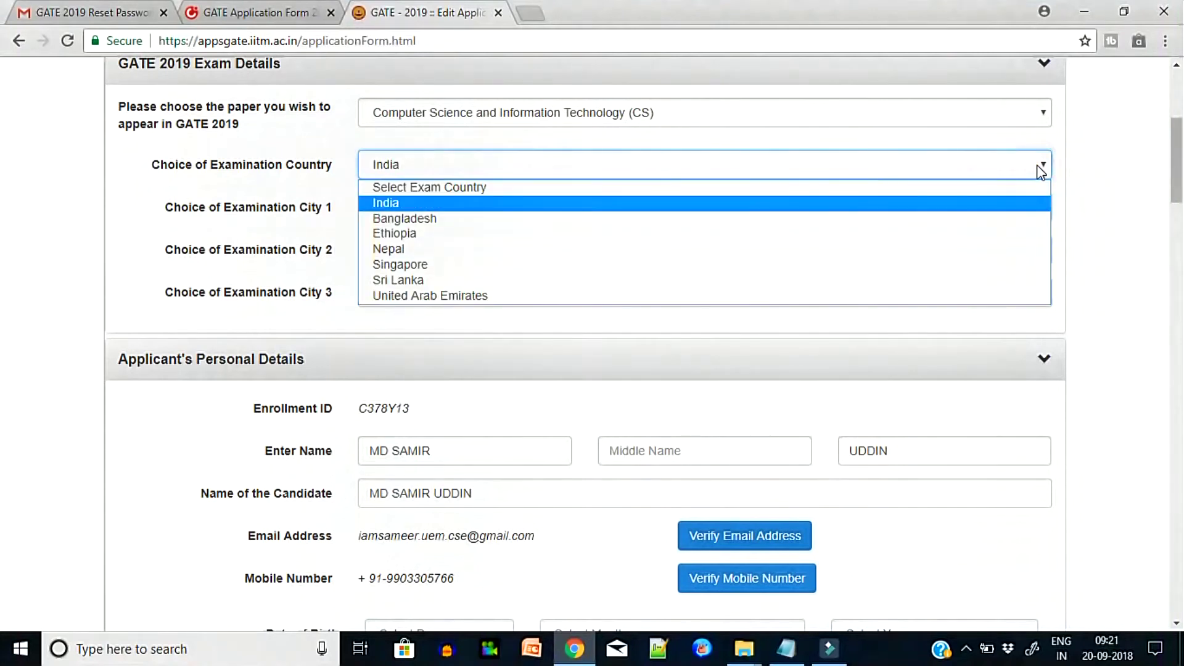
click(911, 205)
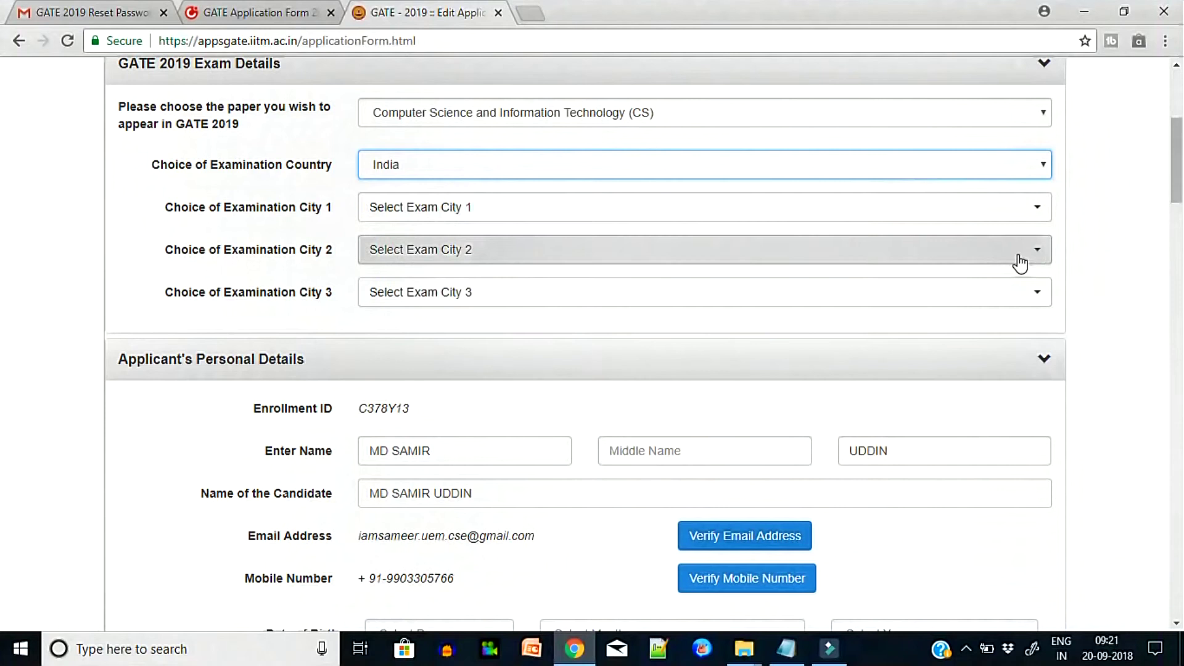
click(1036, 210)
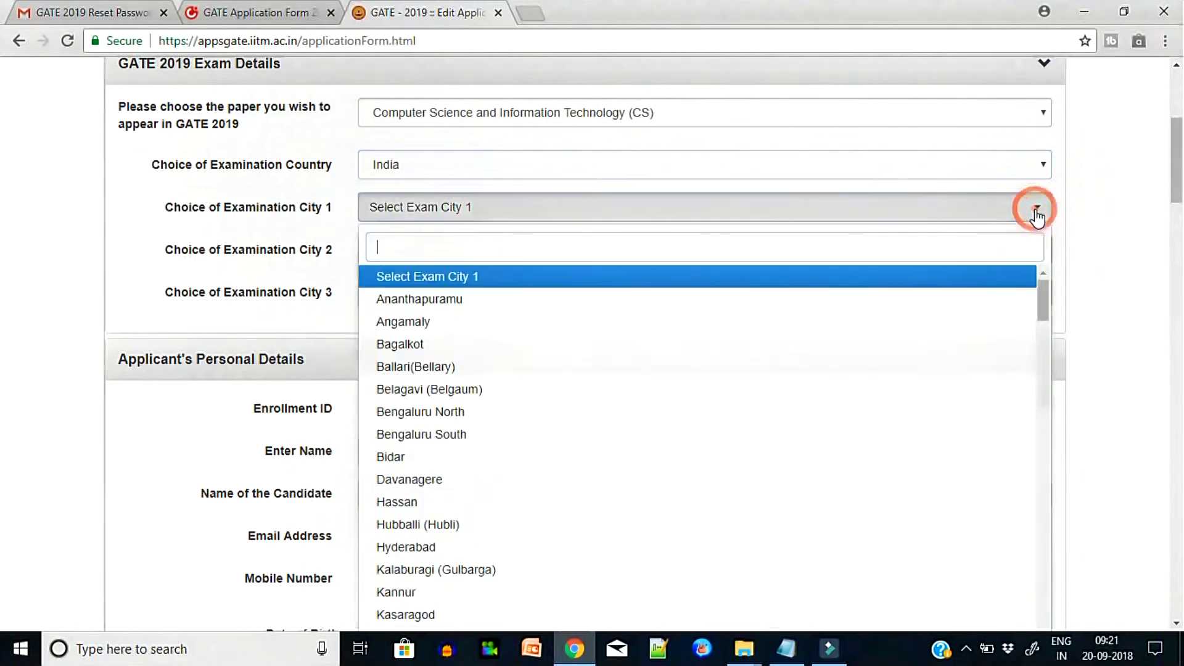
text(ko)
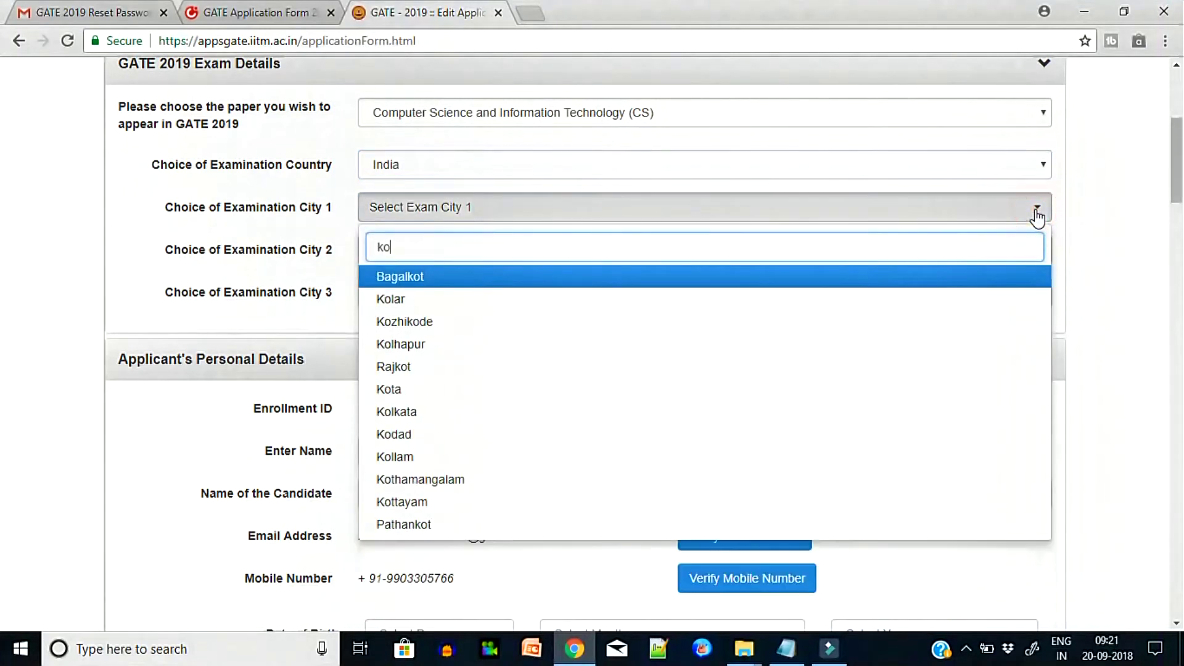
text(lkata)
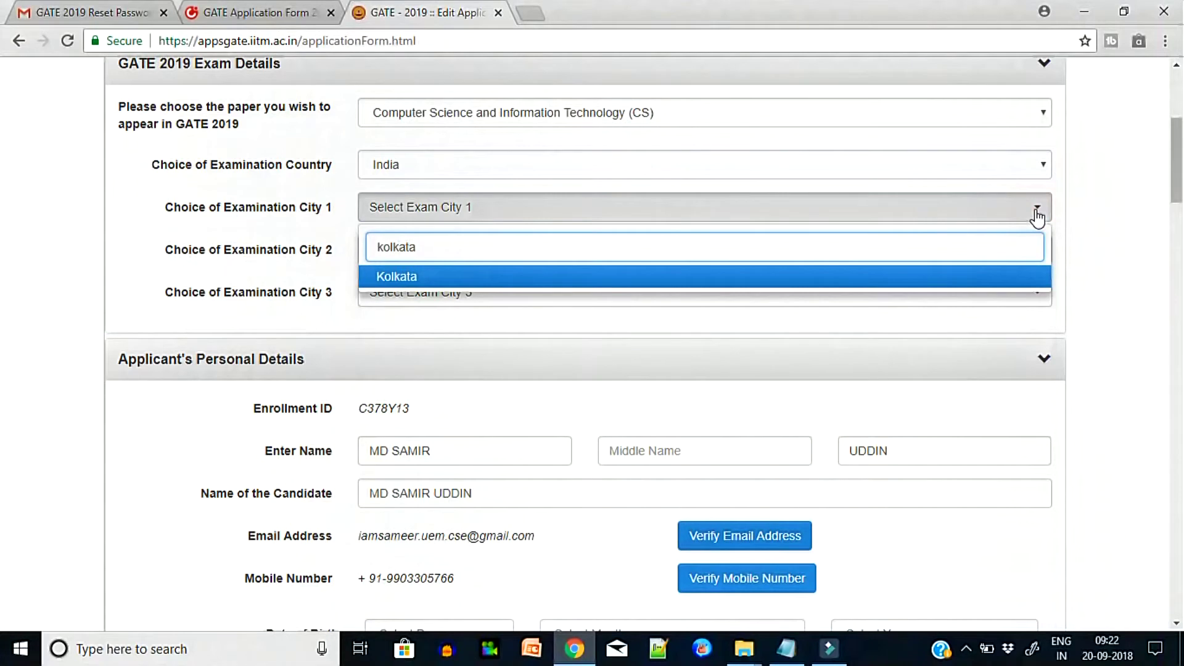
key(Return)
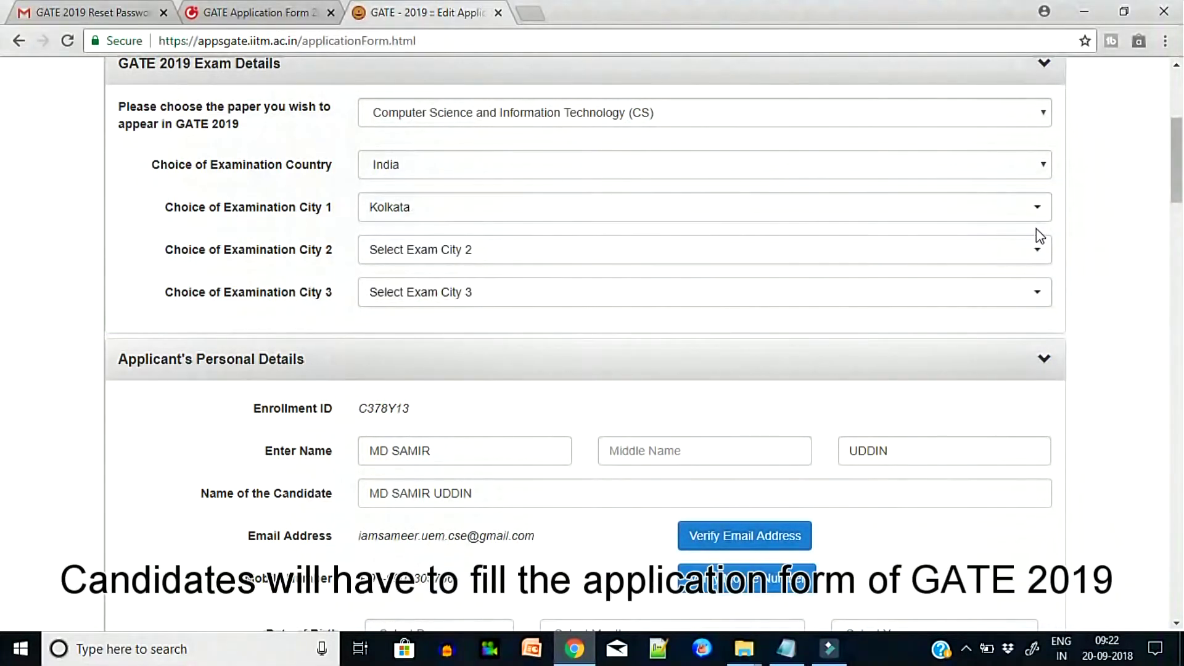
Step: Choose Ranchi as the second exam city
click(1039, 250)
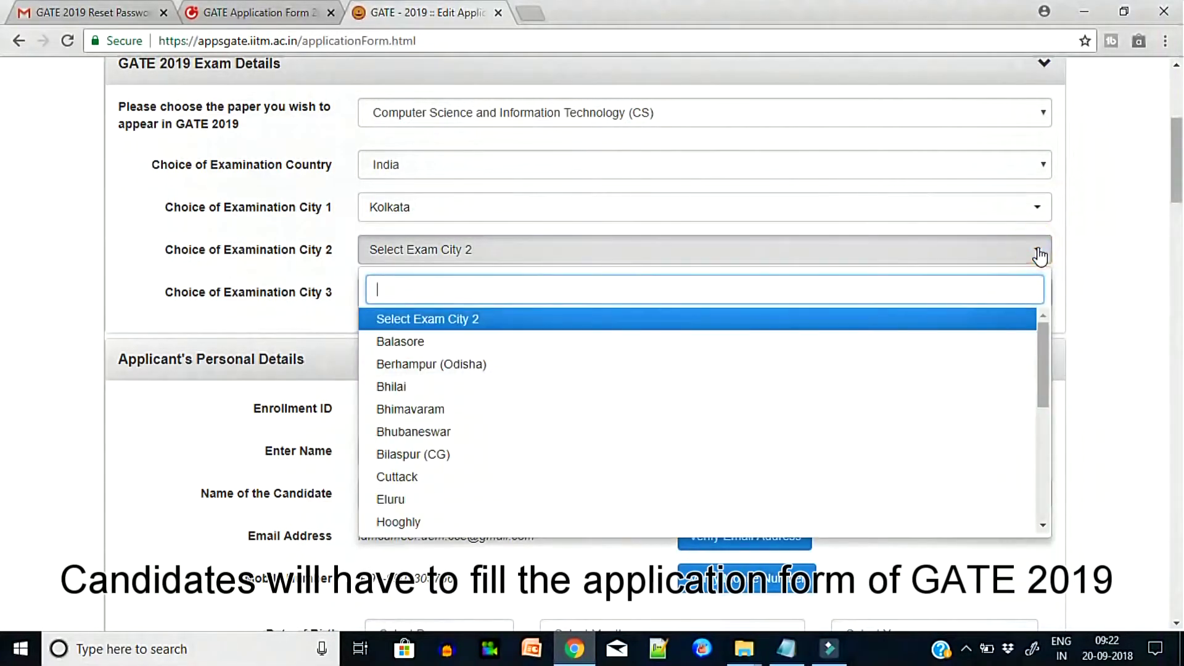
text(pat)
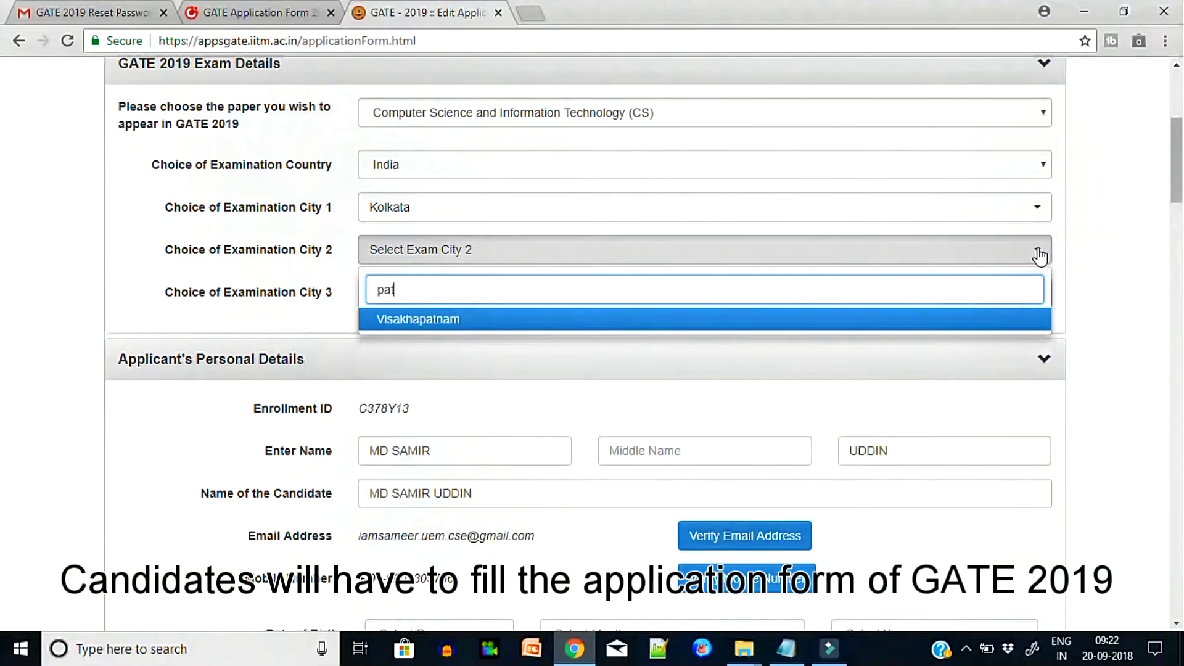
key(BackSpace)
key(BackSpace)
key(BackSpace)
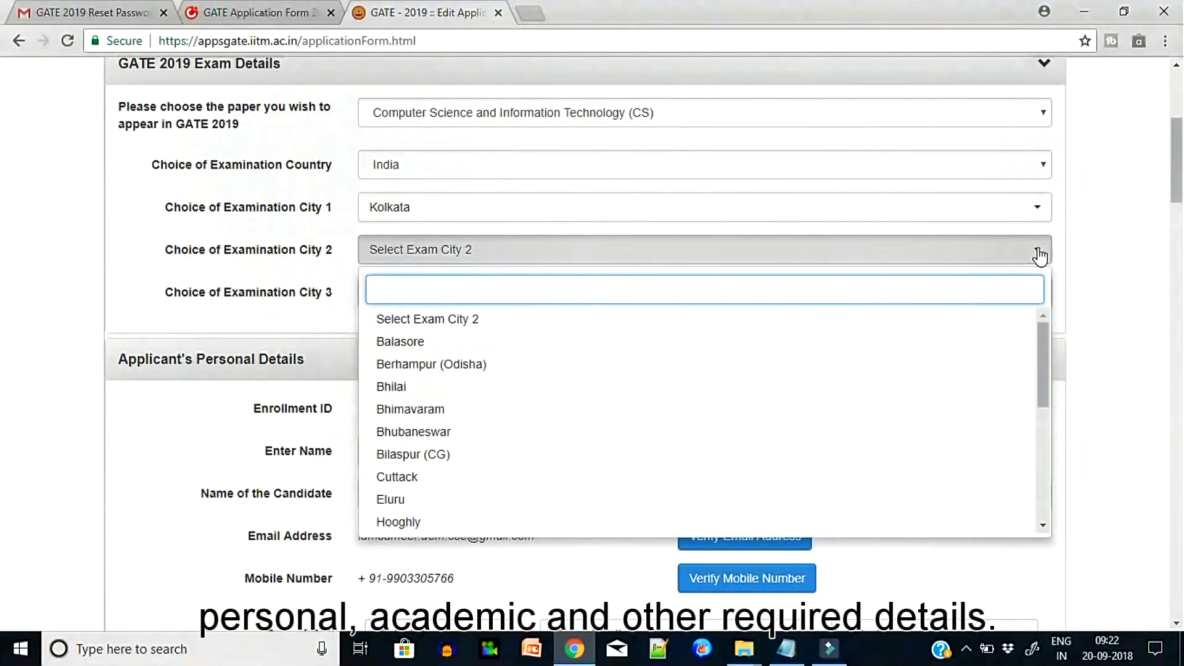
key(Down)
key(Down)
key(Down)
key(Down)
key(Down)
key(Down)
key(Down)
key(Down)
key(Down)
key(Down)
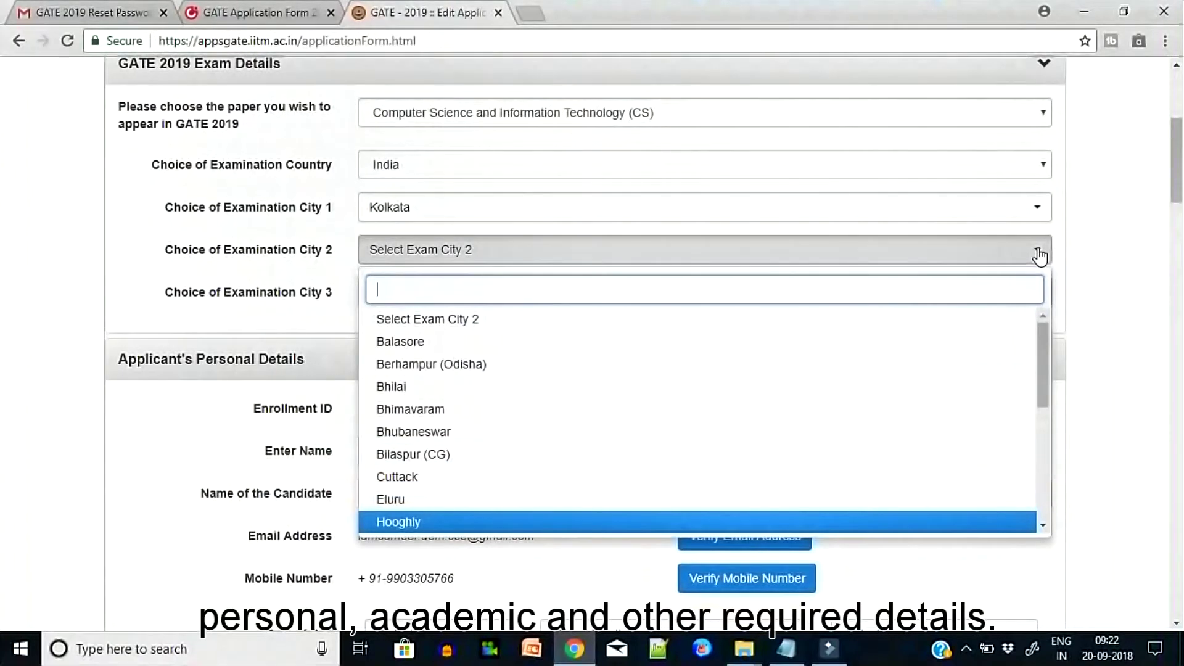
text(ranchi)
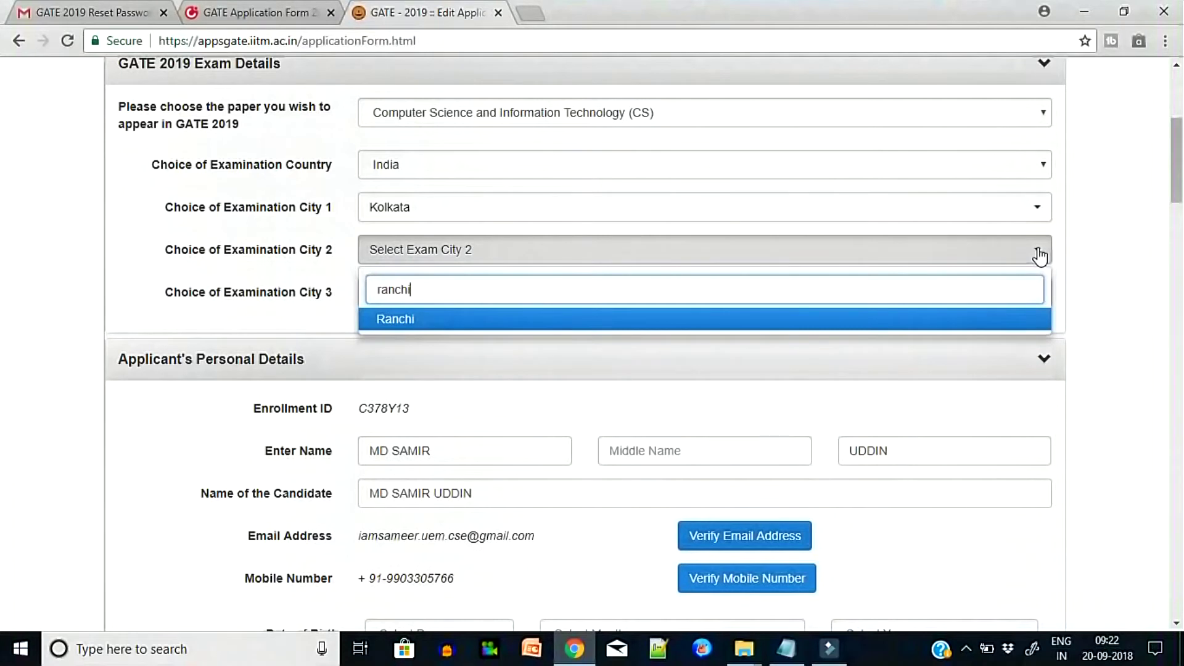
click(973, 321)
Step: Choose Patna as the third exam city
click(905, 293)
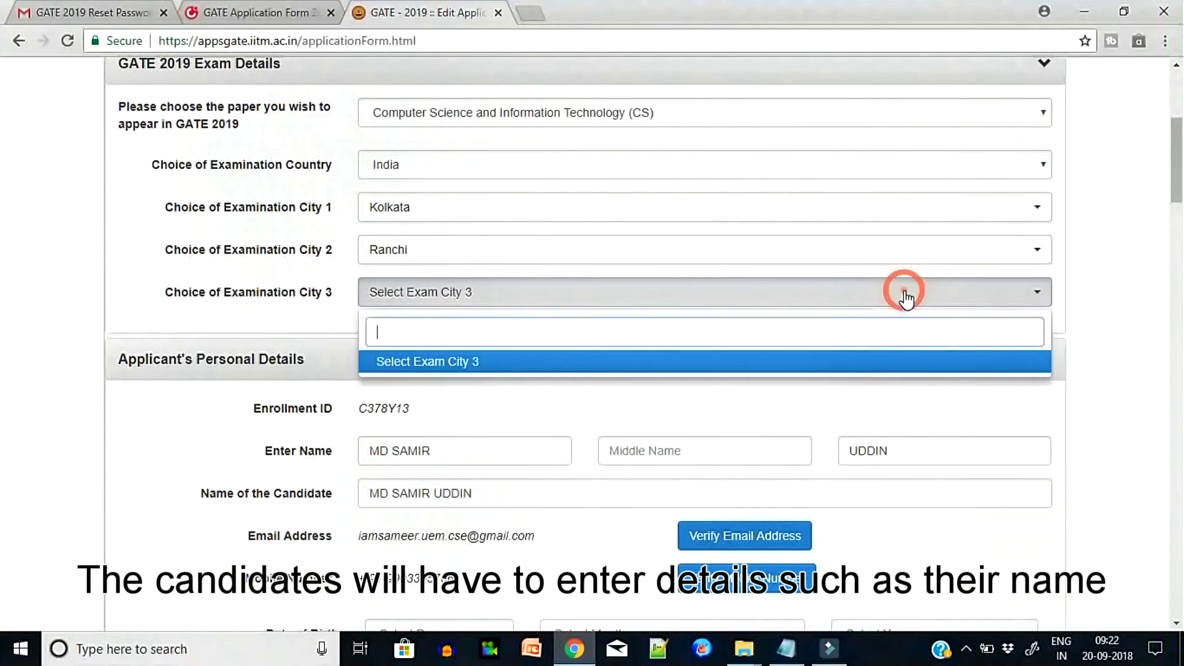
text(p)
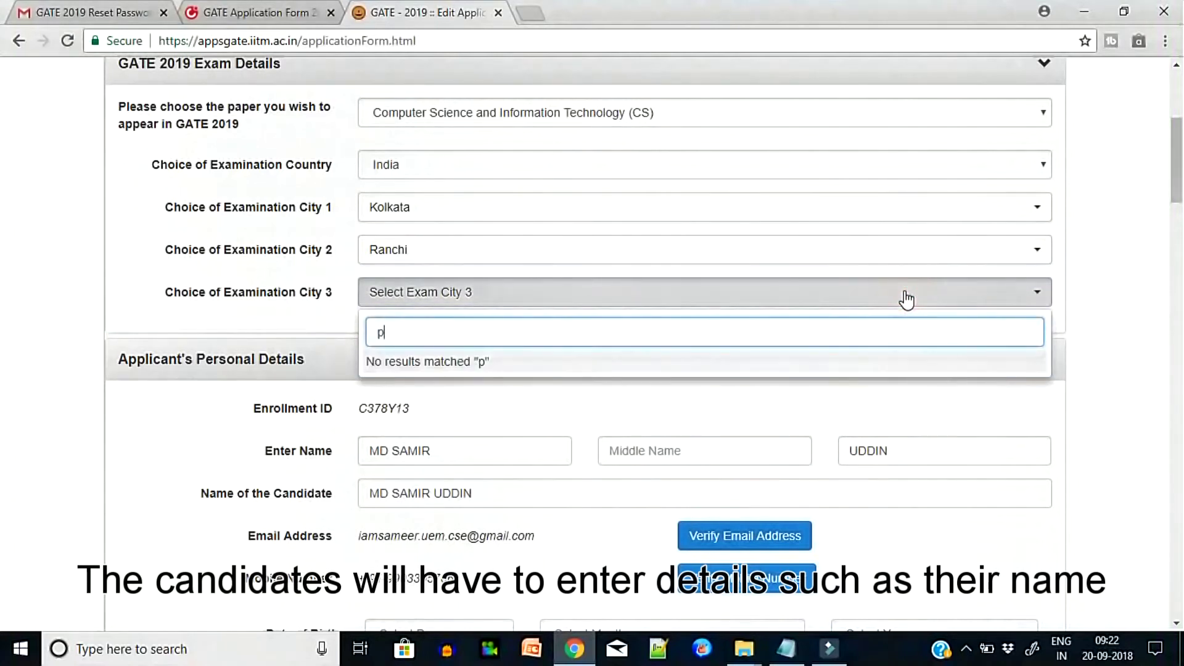
text(at)
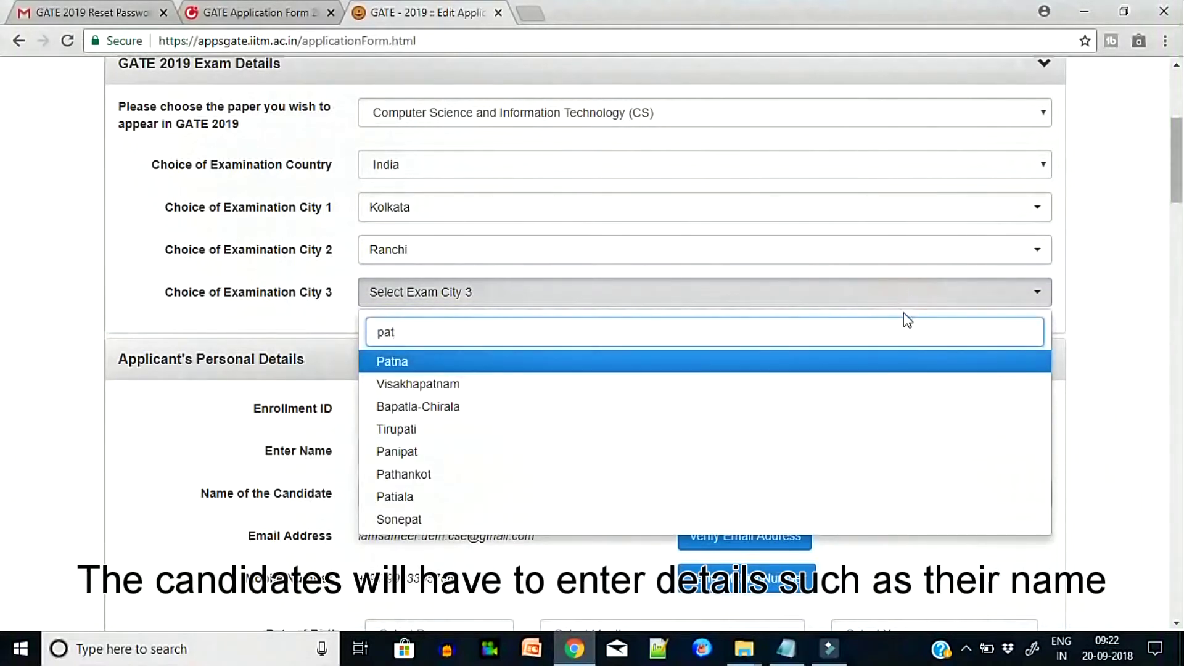
click(897, 370)
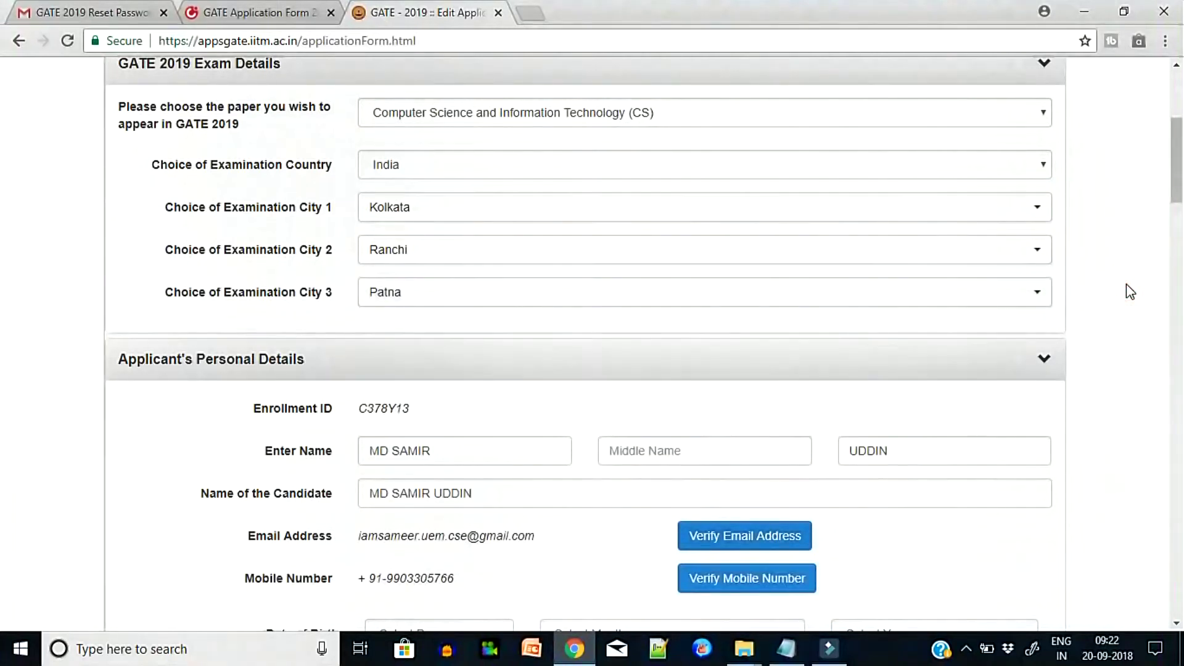
scroll(1126, 284, down, 2)
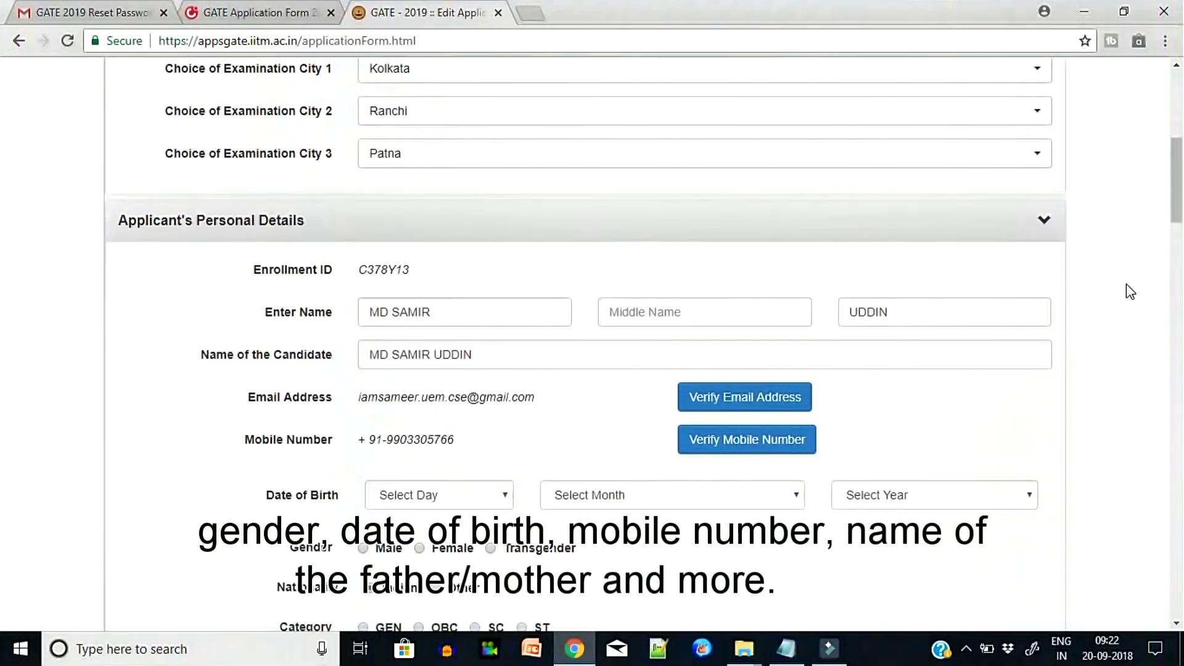
scroll(1126, 283, up, 2)
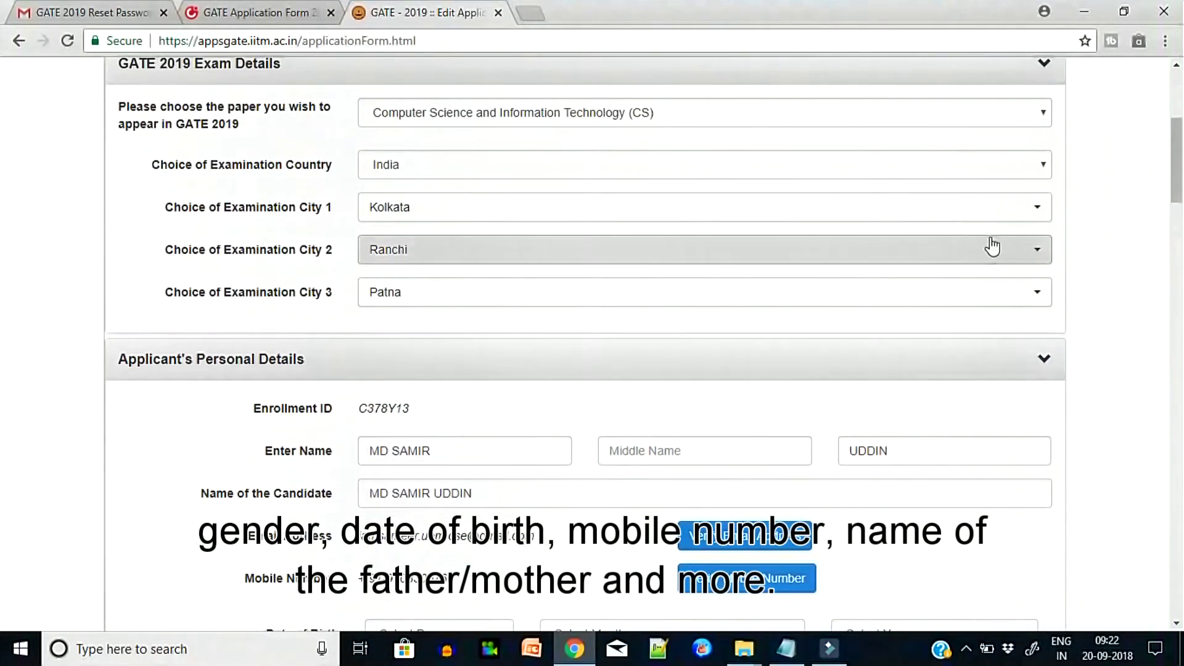
click(1111, 248)
scroll(1115, 254, down, 3)
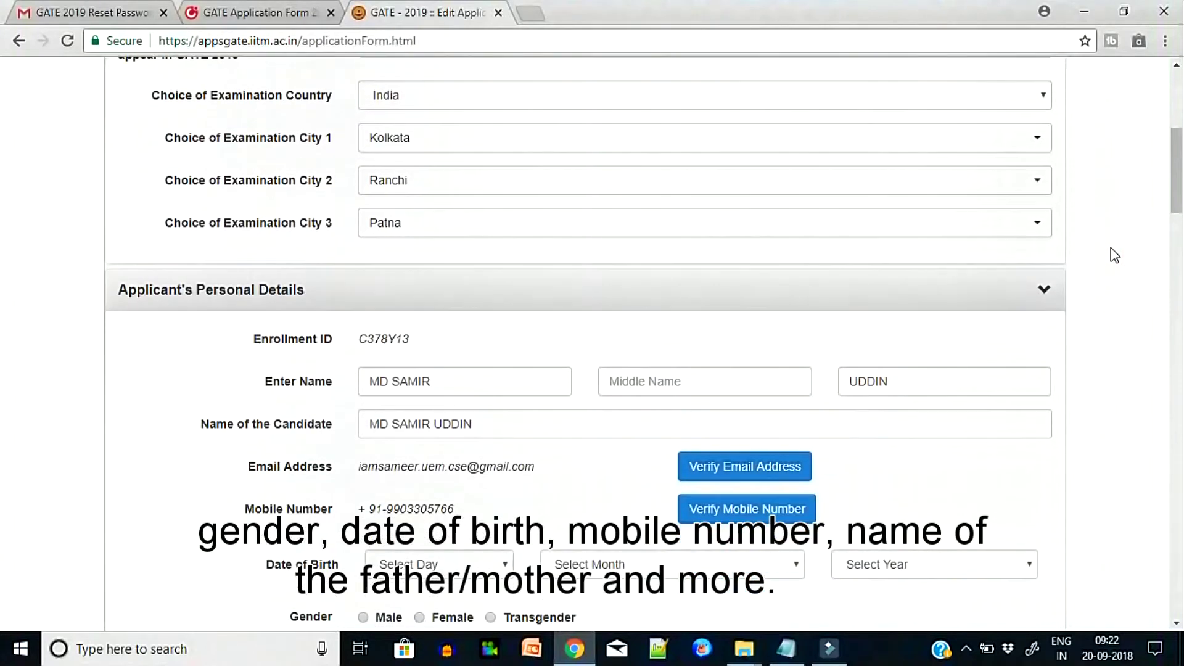
scroll(1116, 255, down, 1)
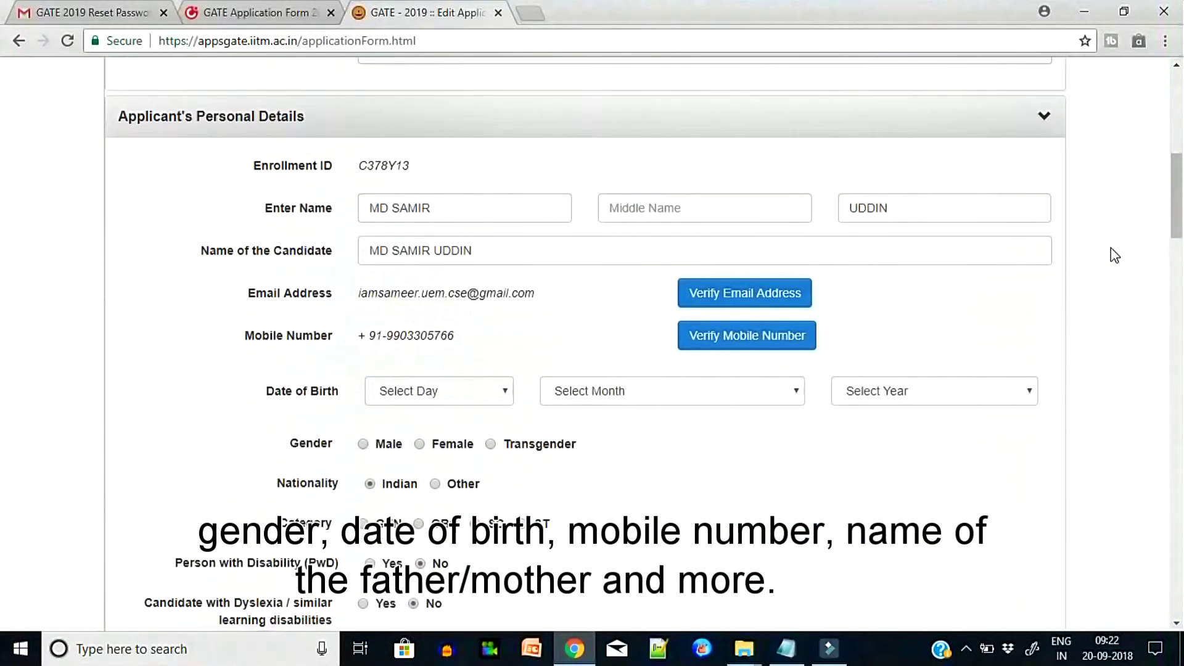
scroll(1115, 255, down, 2)
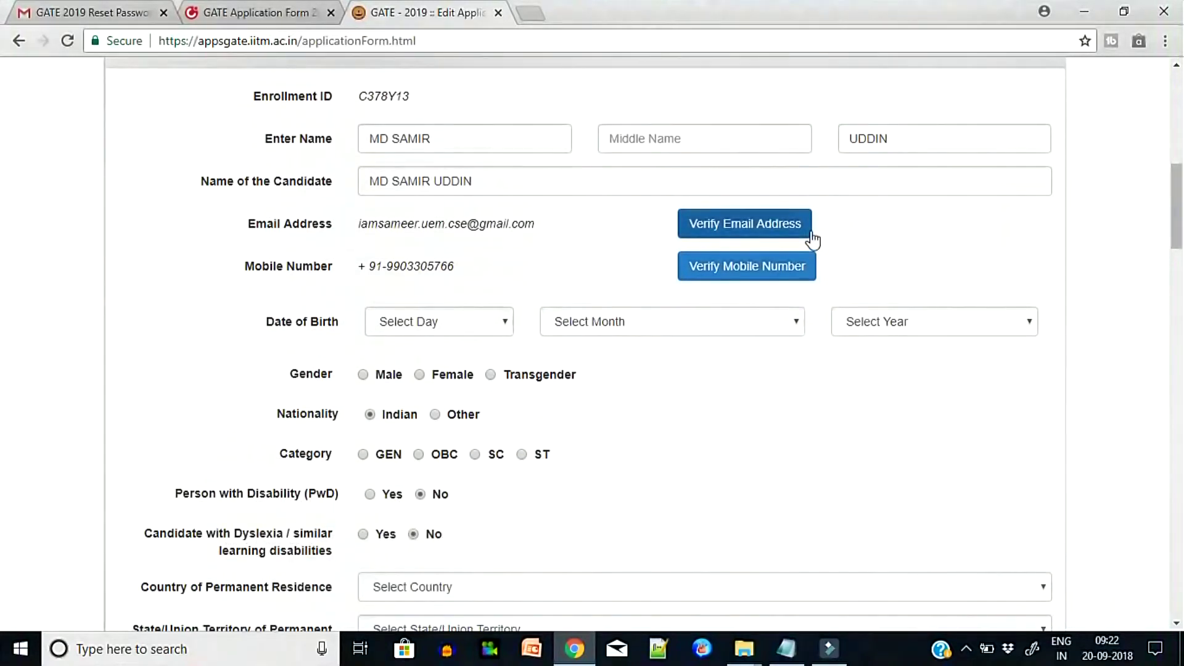
Step: Request e-mail verification and select the OTP code in the GATE 2019 Gmail message
click(743, 230)
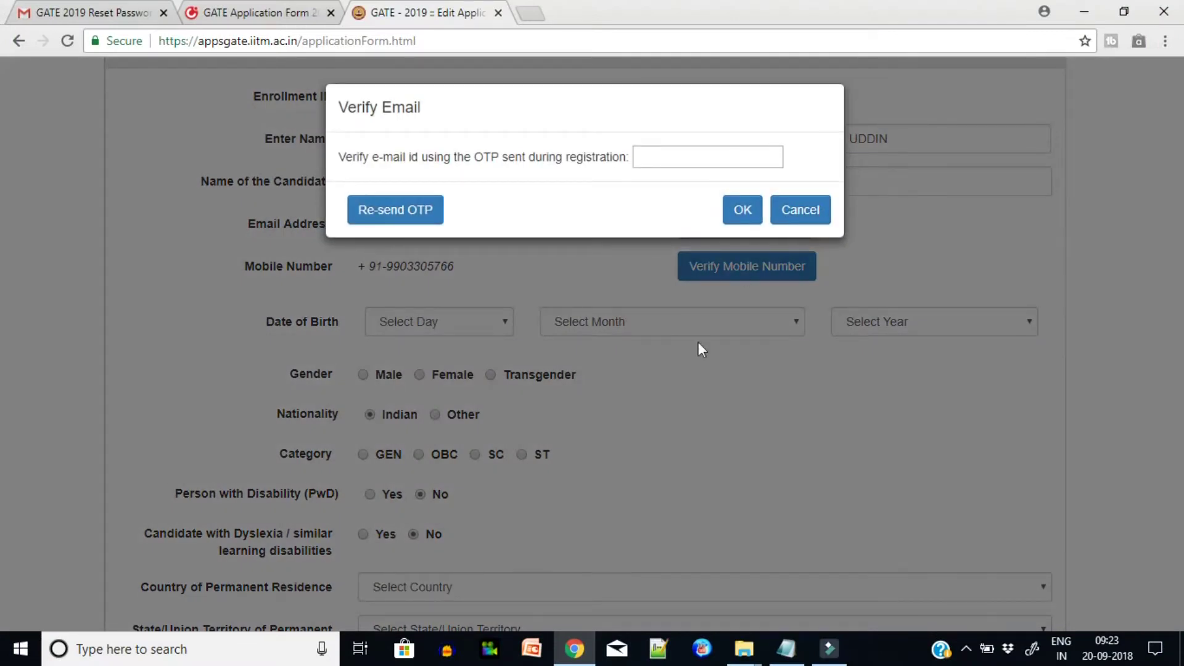
click(105, 18)
drag(526, 248, 565, 248)
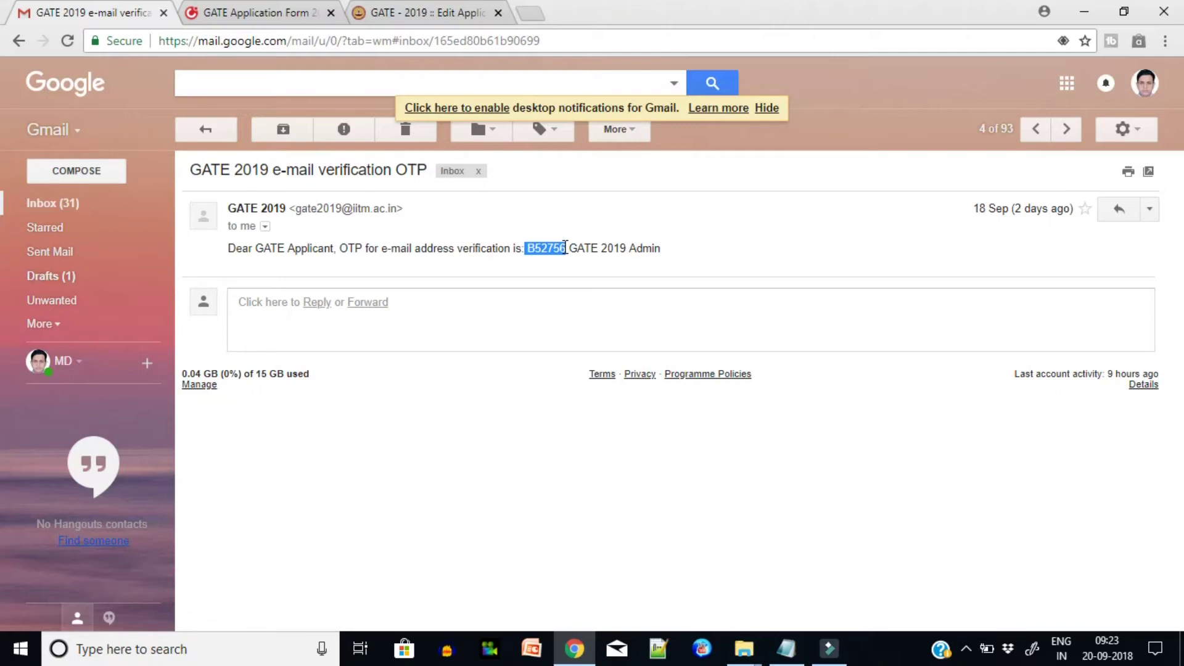
Step: Go between the OTP e-mail and the application form, ending in the Verify Email dialog
click(448, 13)
click(685, 162)
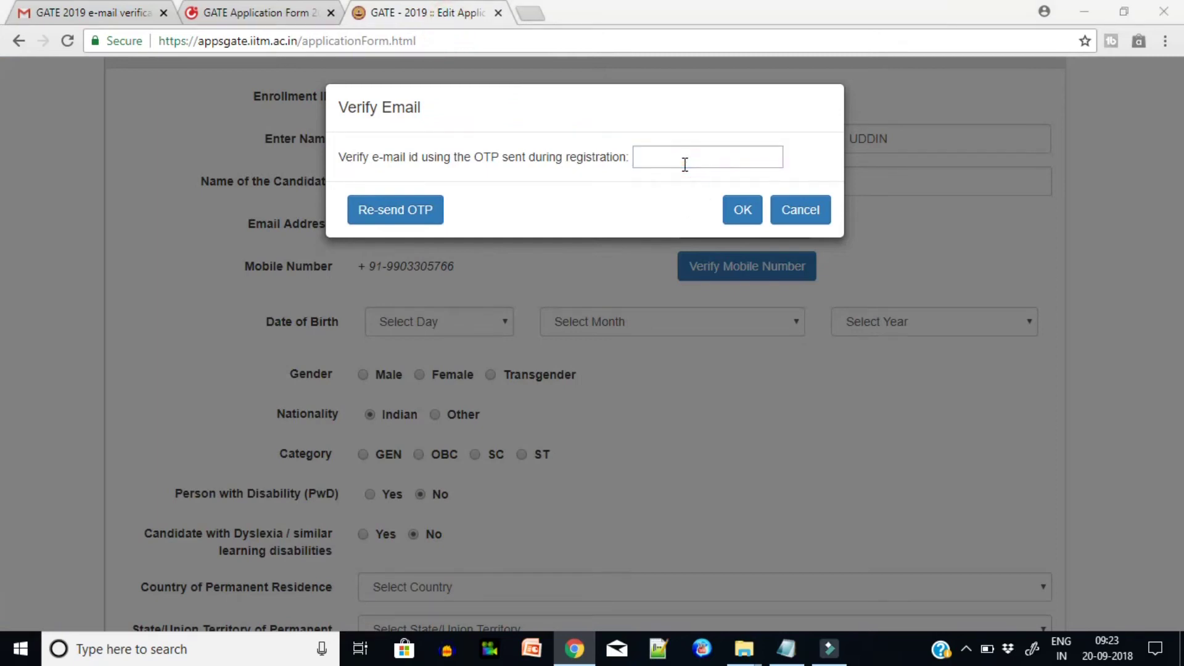
click(82, 8)
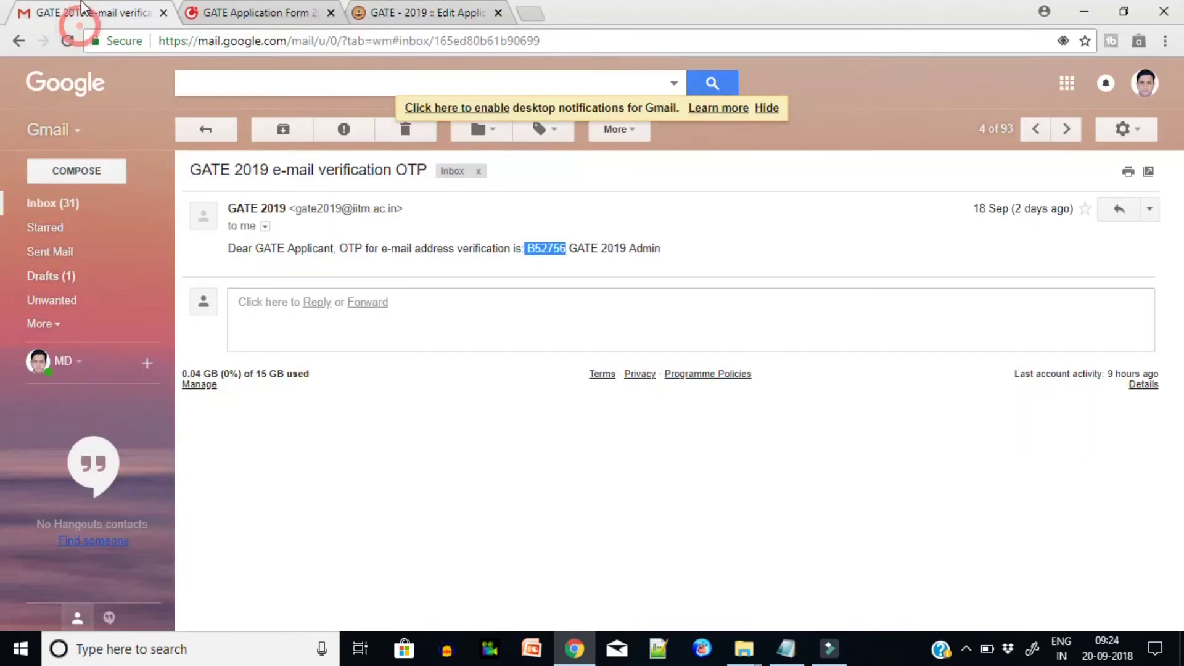
click(537, 307)
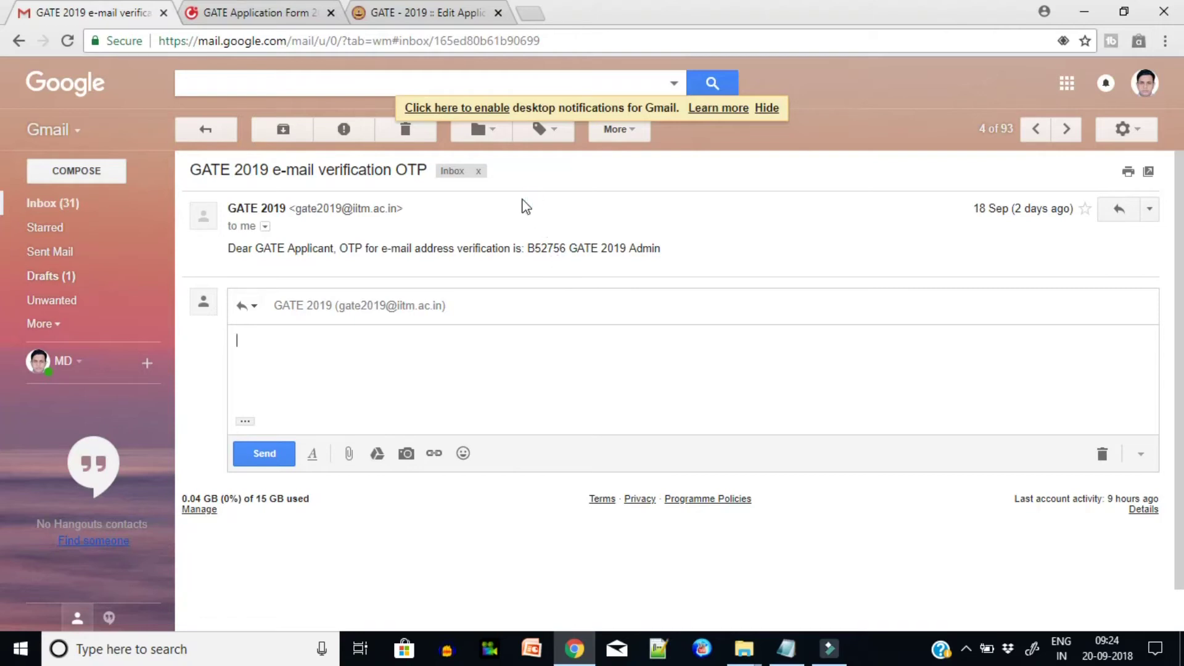
click(440, 23)
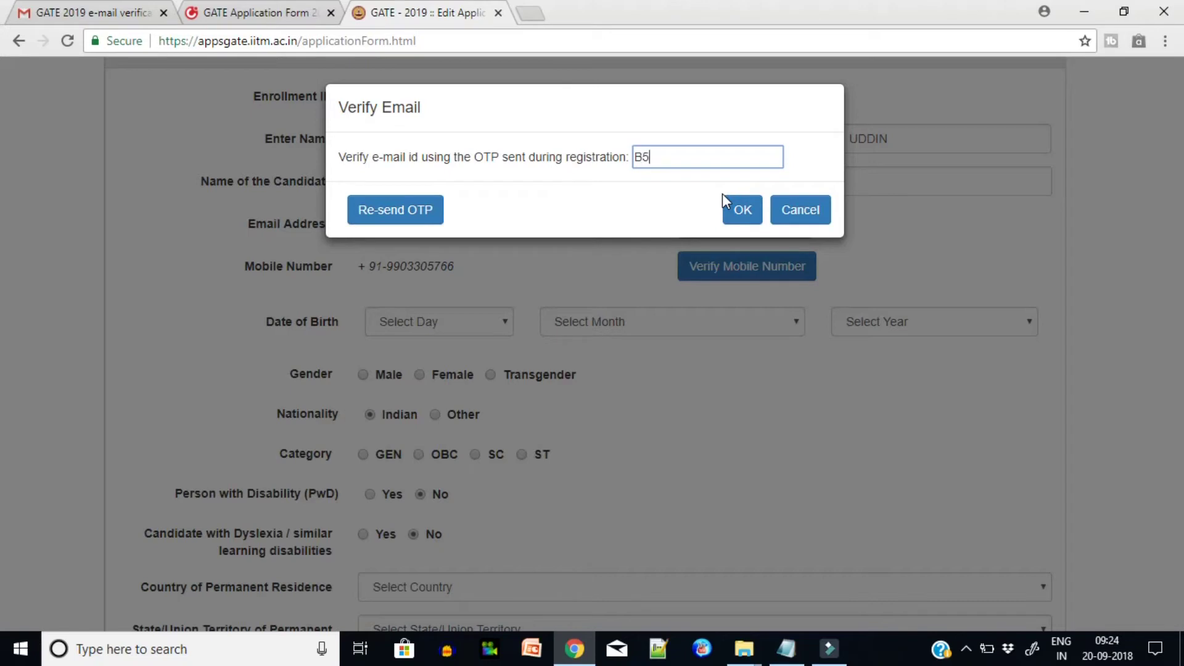
Step: Enter the e-mail verification OTP and submit it
click(742, 213)
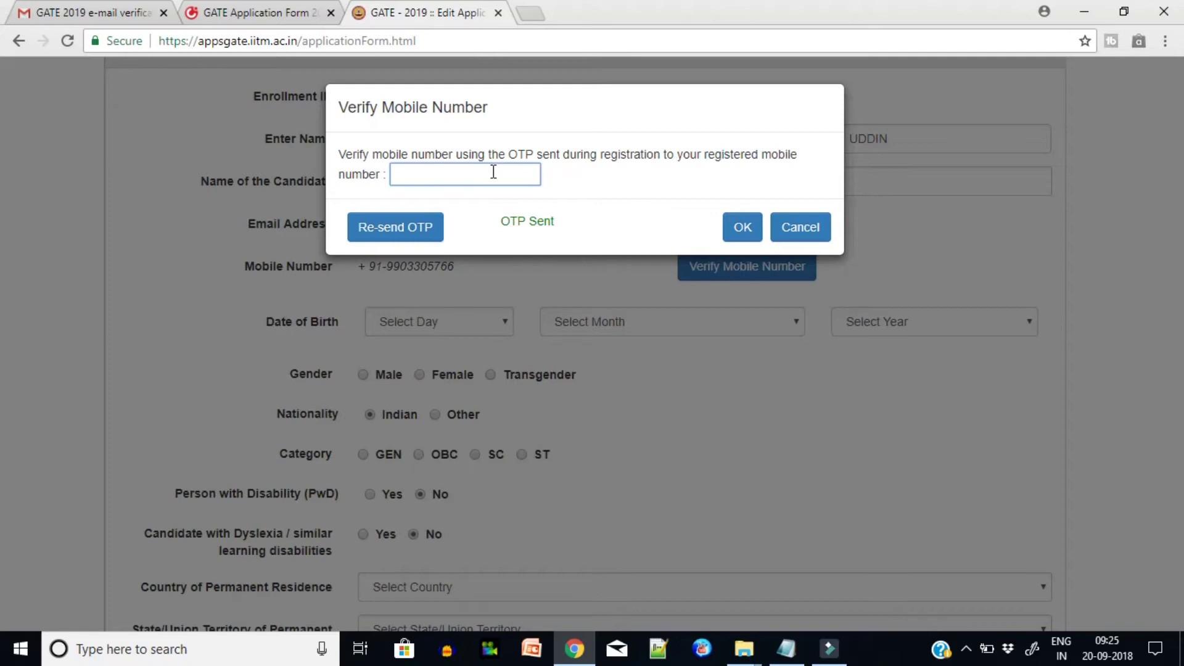
Step: Enter the mobile OTP and confirm it to verify the mobile number
text(2)
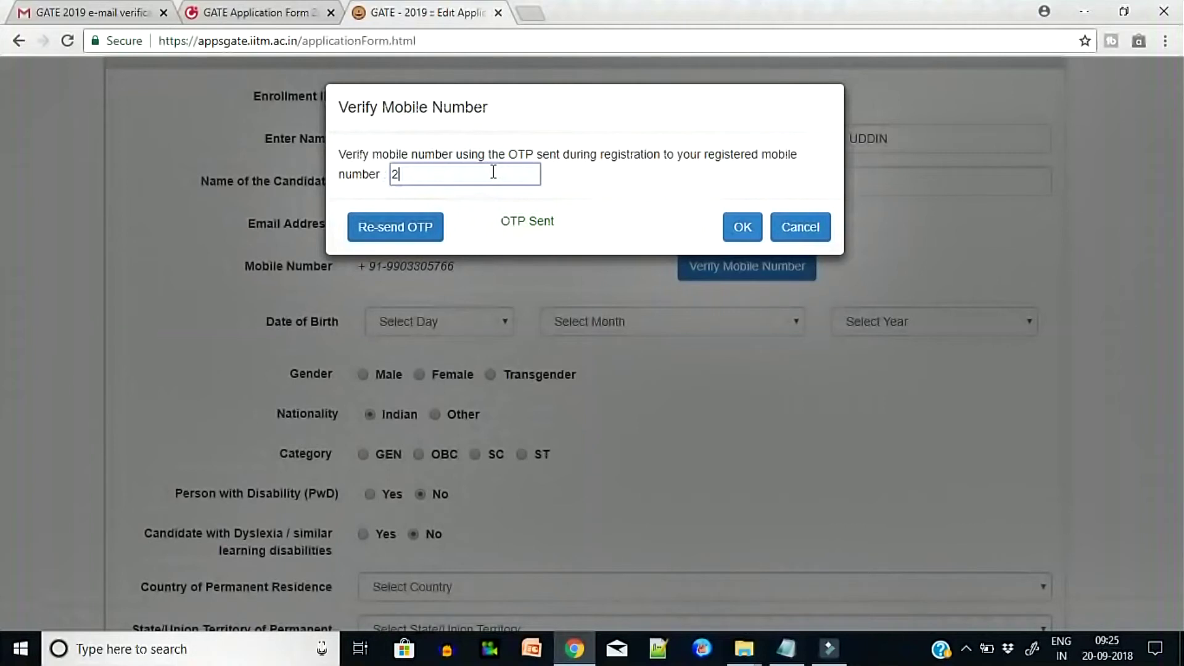
click(743, 227)
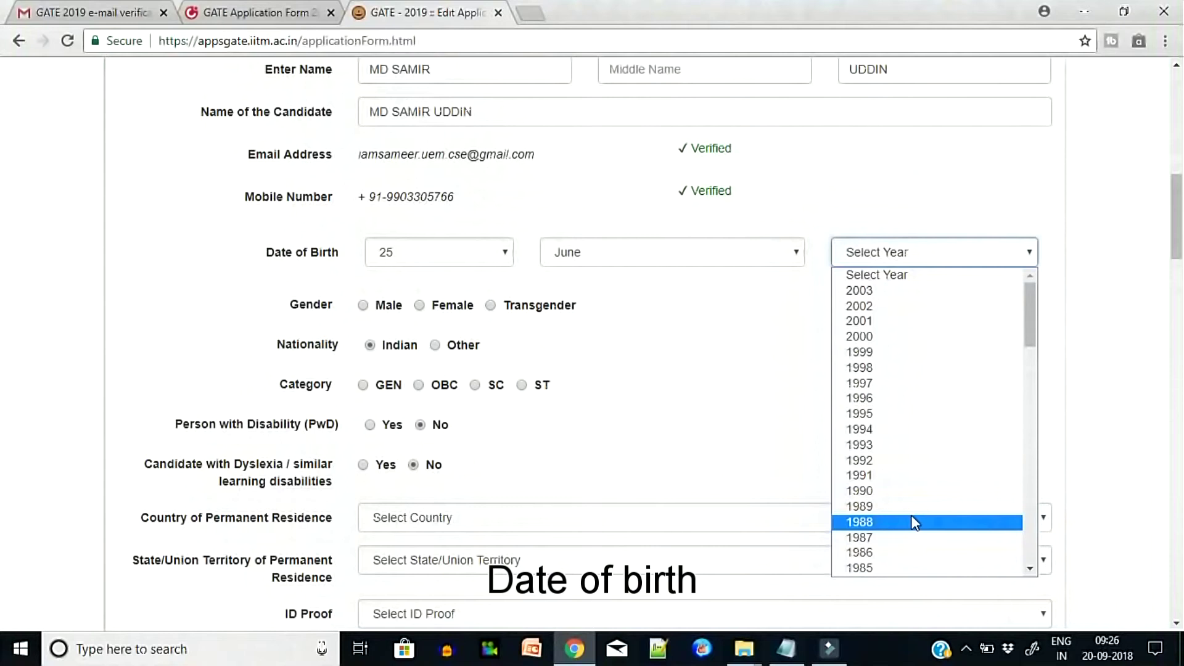
Step: Complete the birth year as 1997, then mark gender Male and category GEN
click(864, 383)
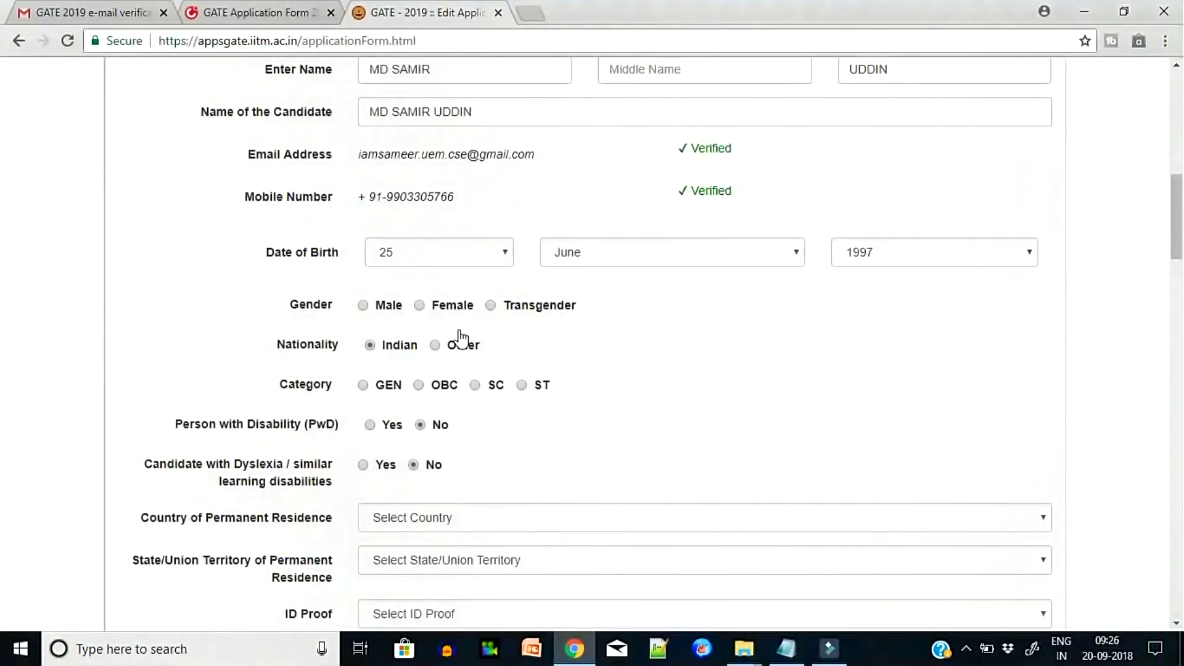
click(362, 305)
click(1094, 357)
scroll(1093, 357, down, 2)
scroll(1093, 356, down, 1)
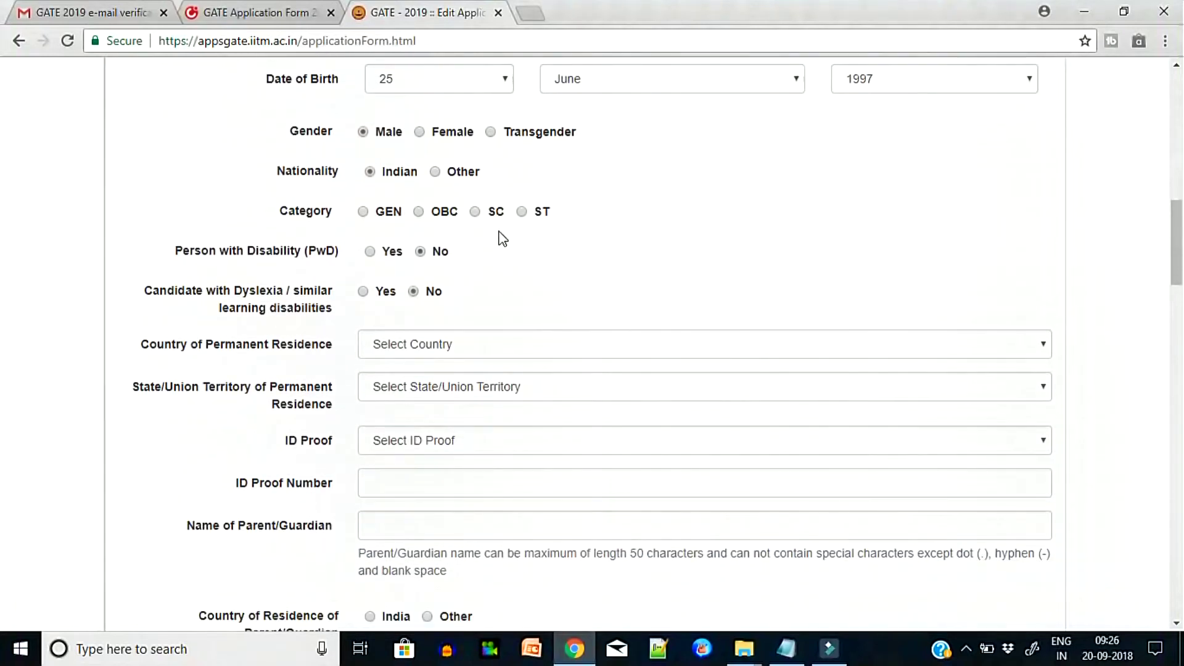
click(364, 212)
scroll(1096, 253, down, 1)
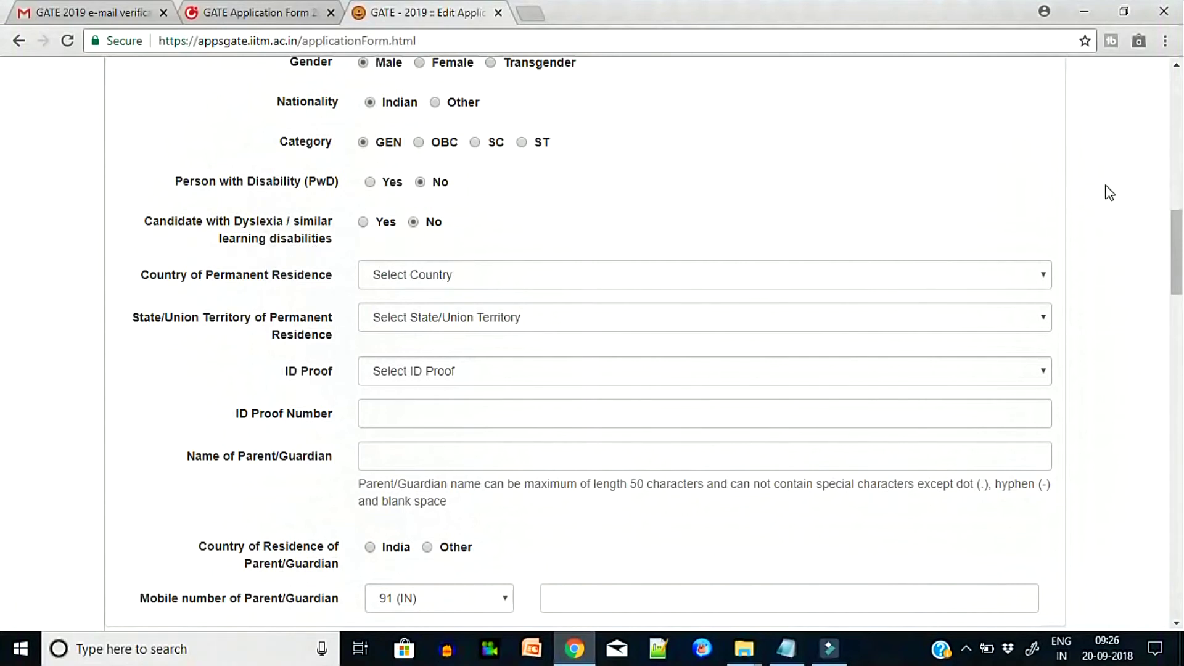
Step: Set the permanent residence country to India and the state to West Bengal
scroll(1107, 190, down, 2)
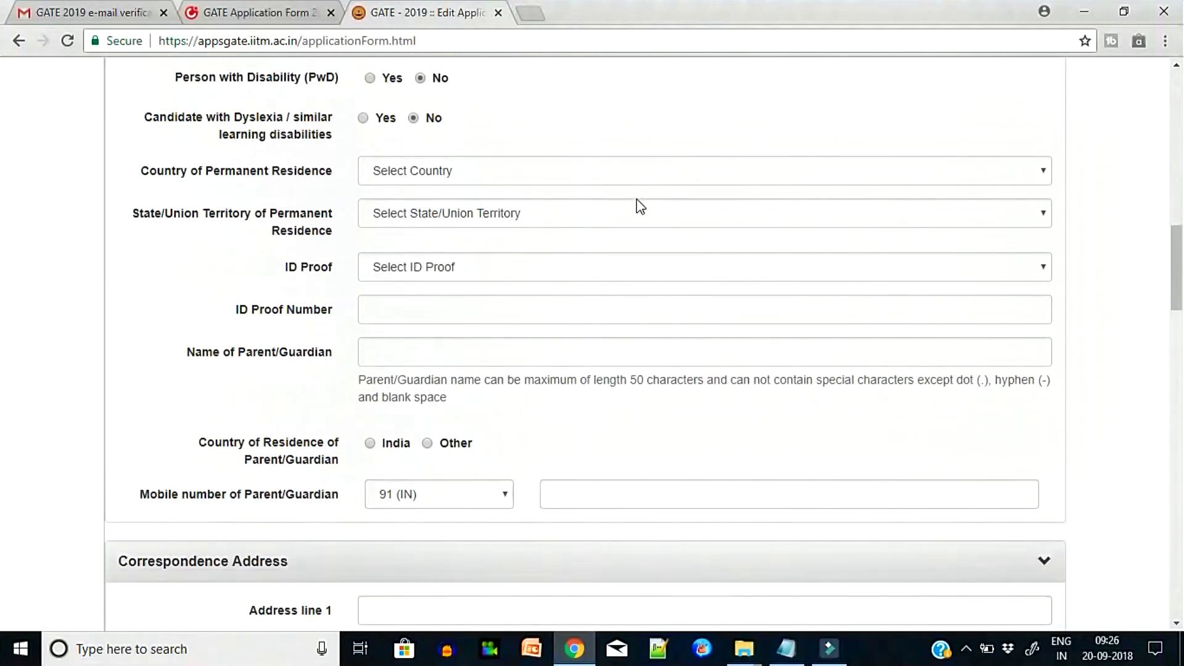
click(1045, 175)
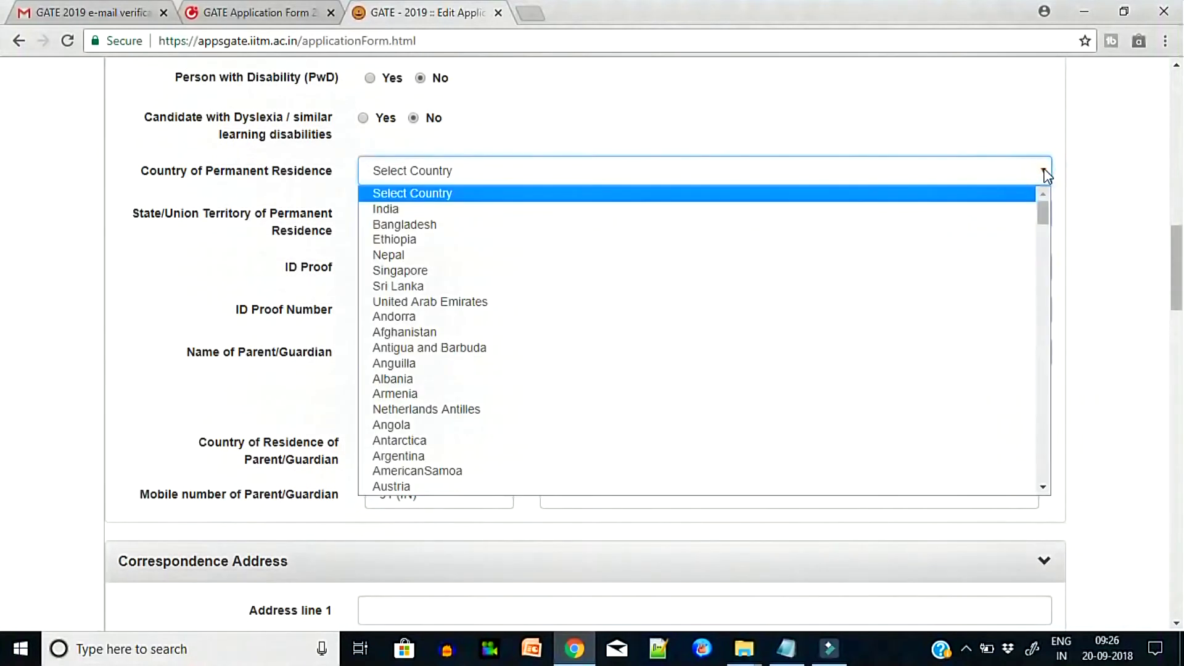
click(976, 210)
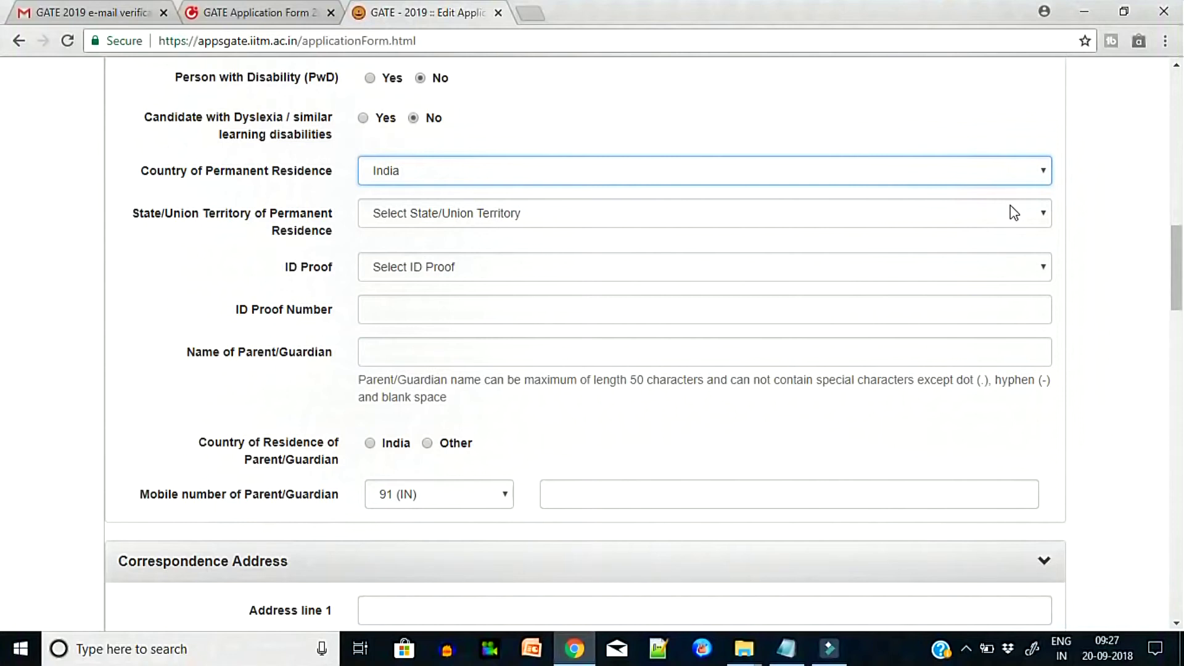
click(1042, 216)
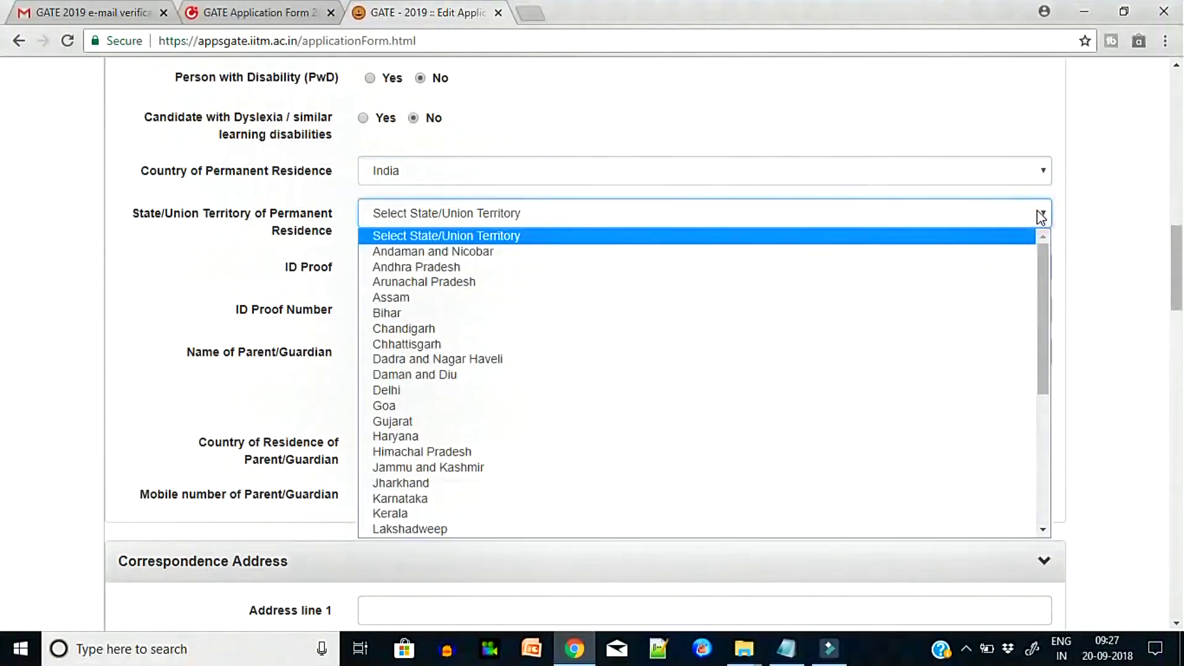
key(w)
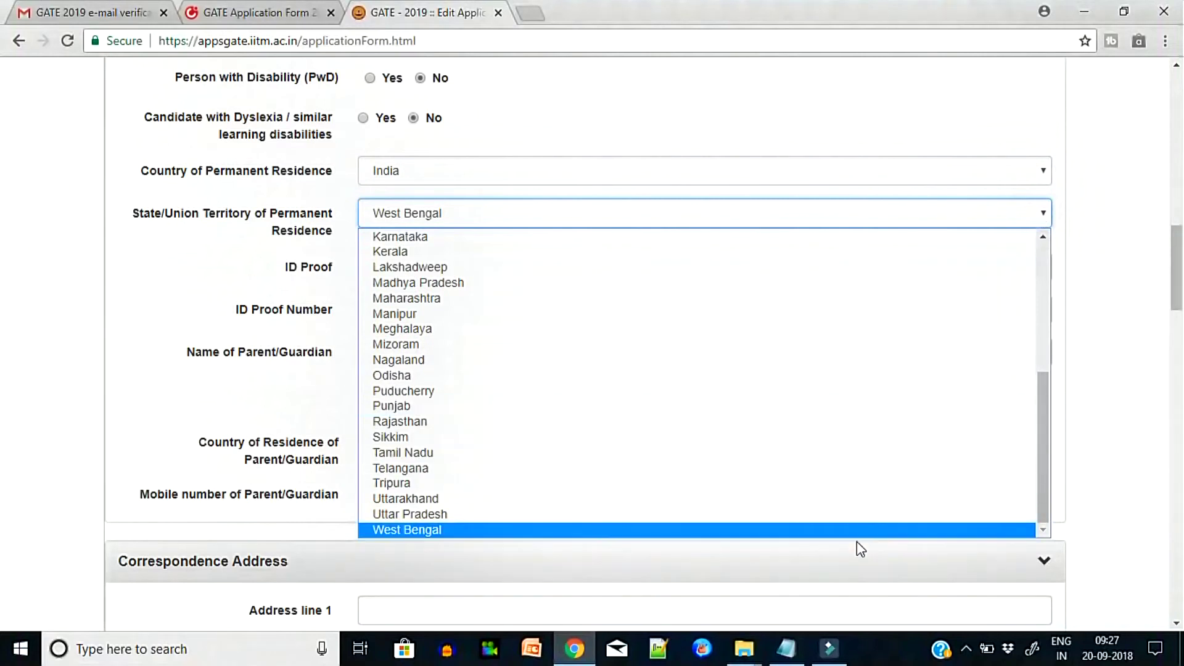
click(832, 532)
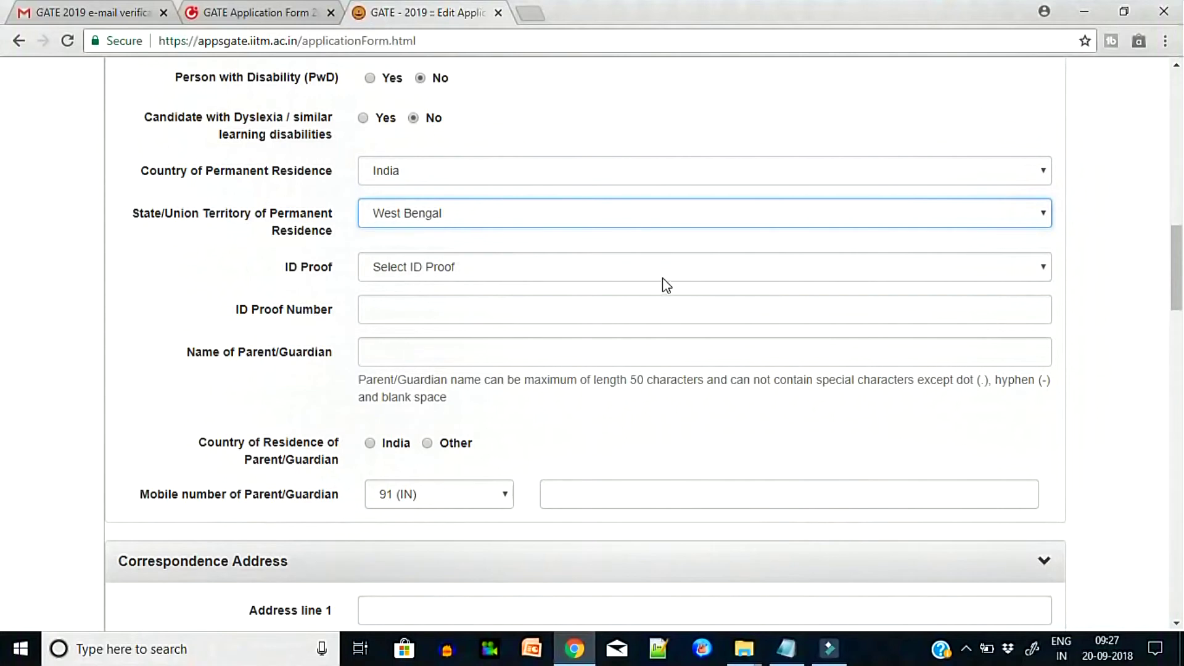
Step: Choose Aadhaar ID as the ID proof and enter its ID number
click(1038, 269)
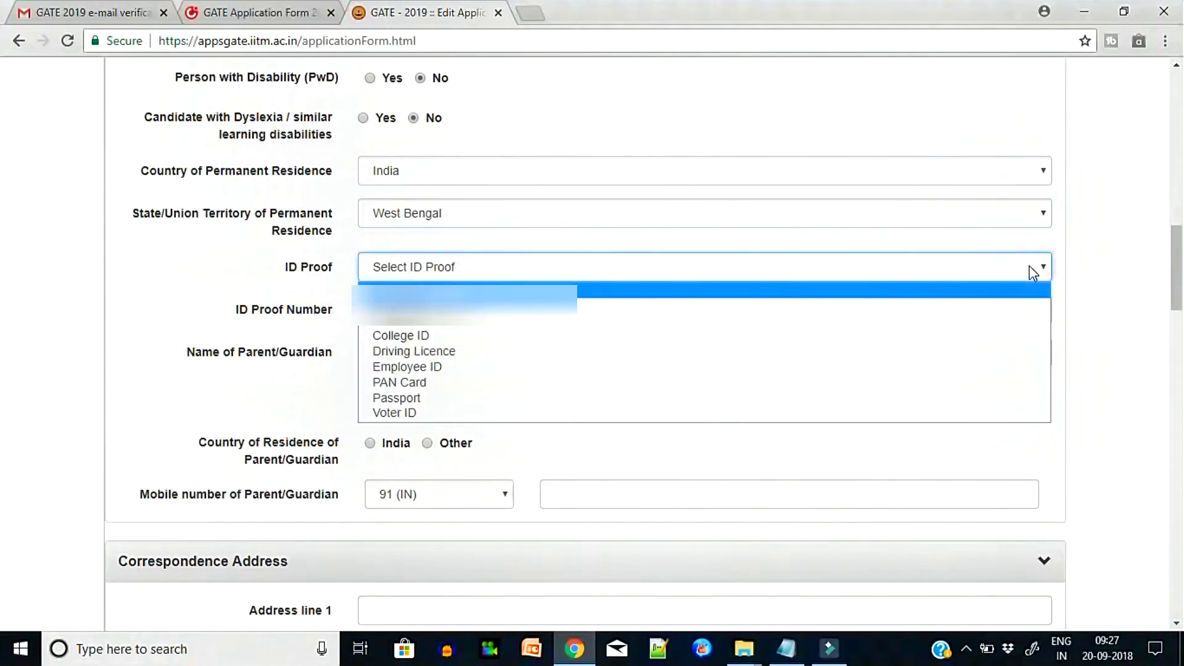
click(928, 307)
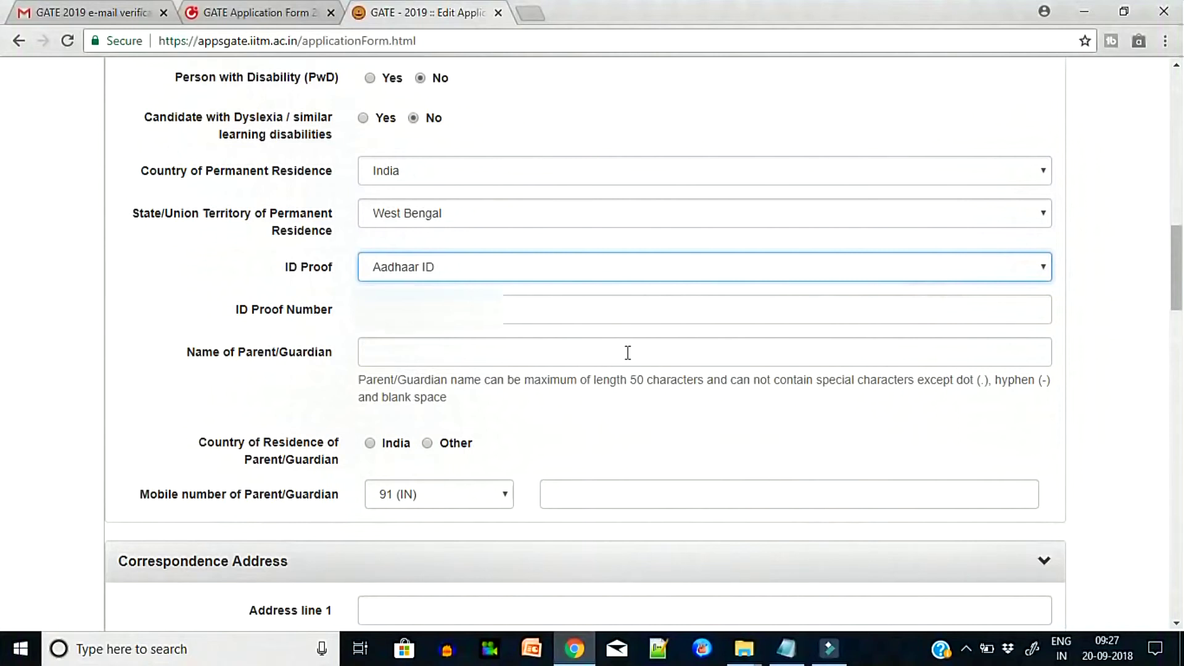
click(663, 318)
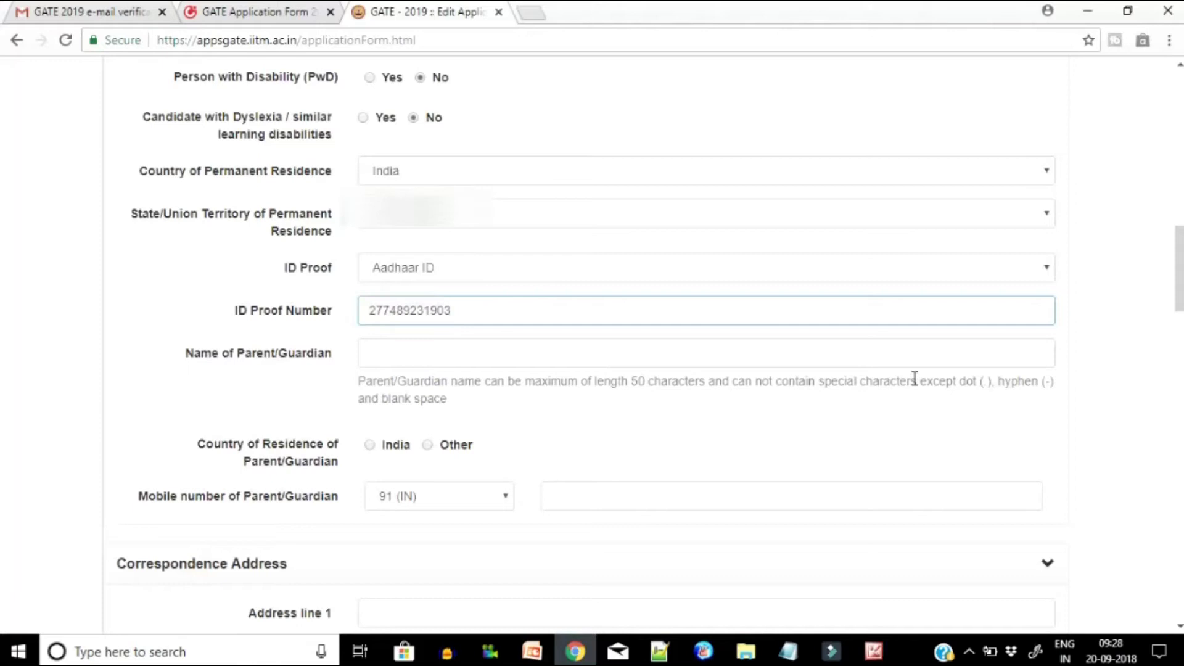
click(1111, 312)
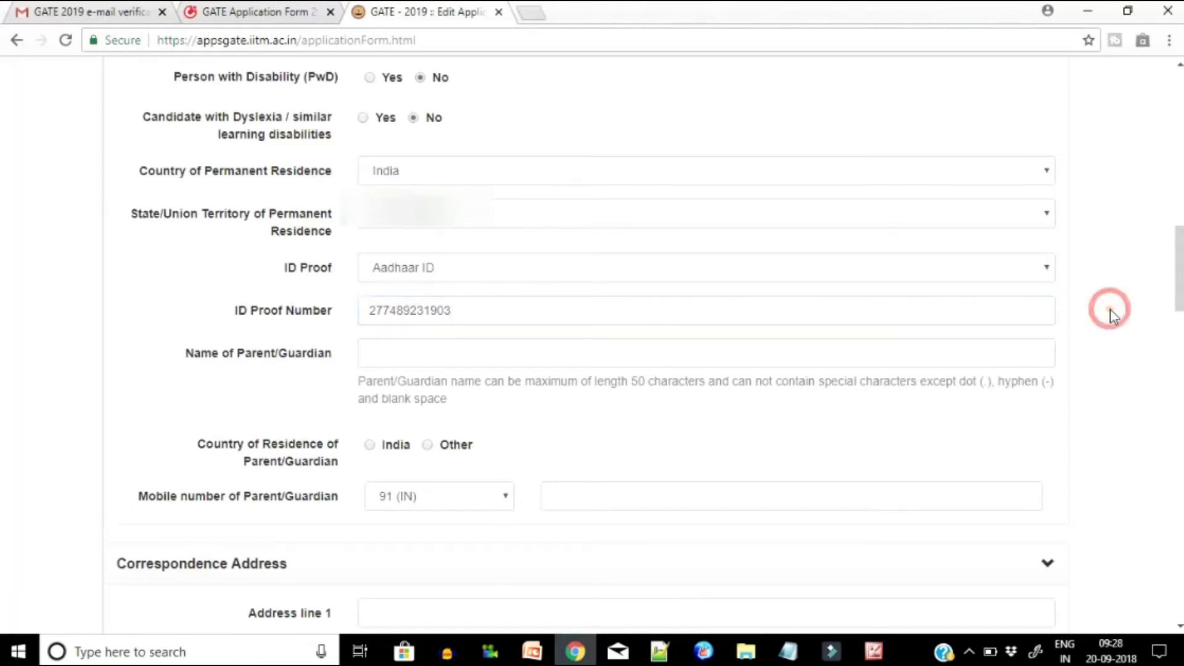
Step: Enter the parent/guardian's full name and set their country of residence to India
scroll(1110, 311, down, 2)
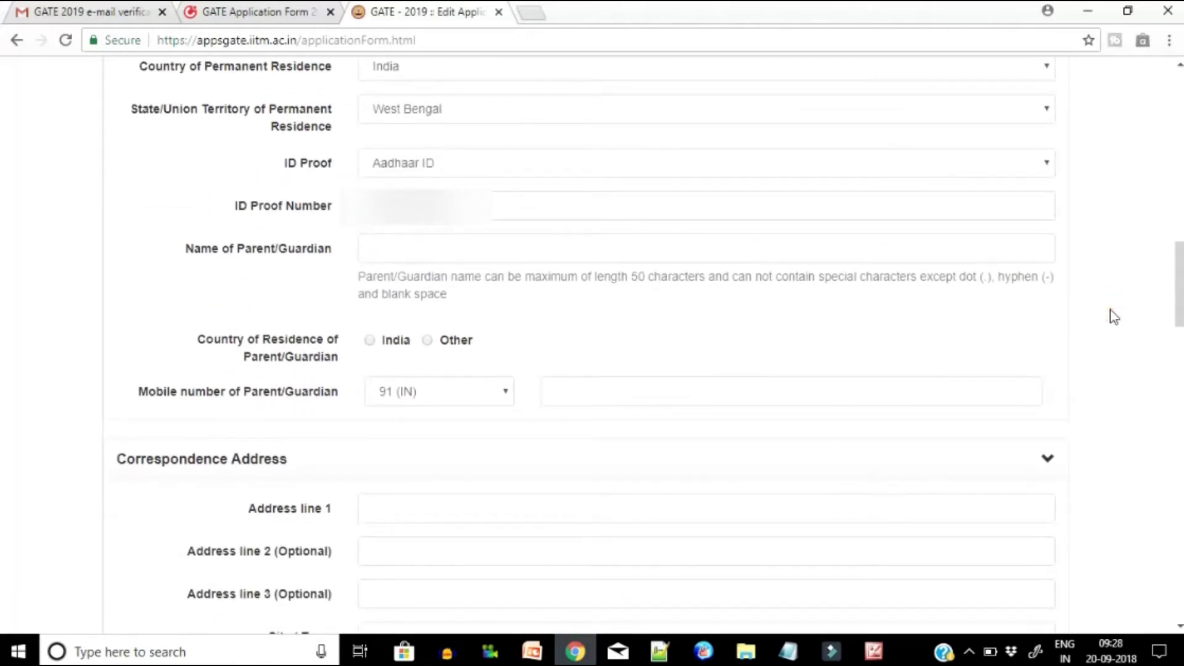
click(497, 253)
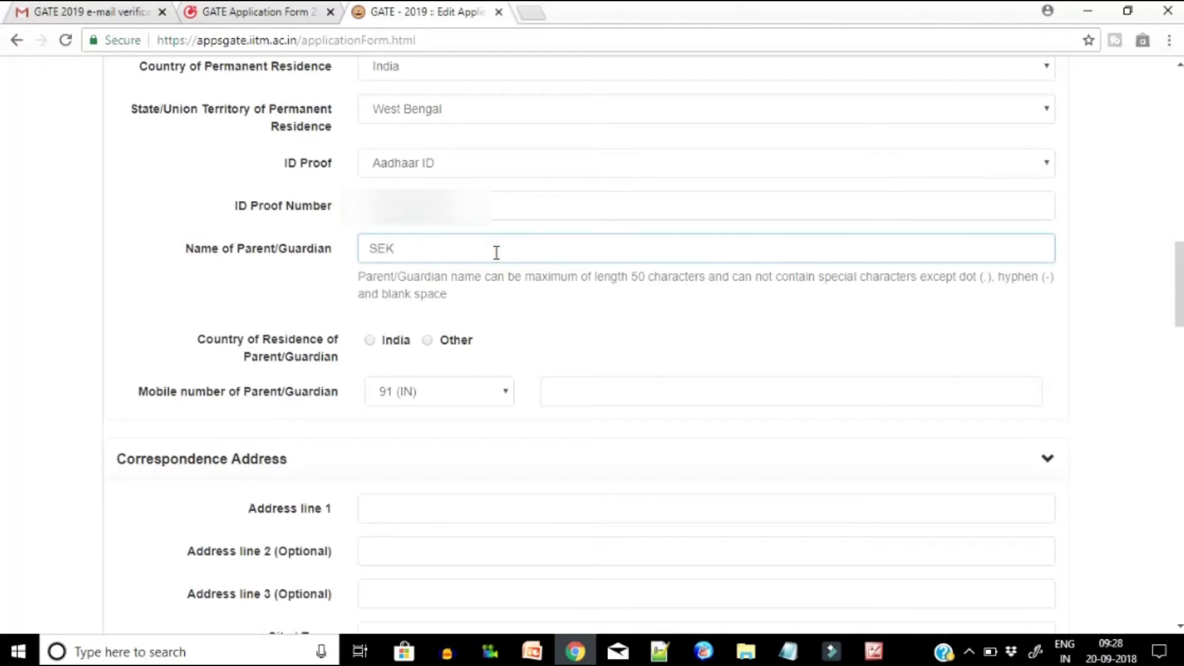
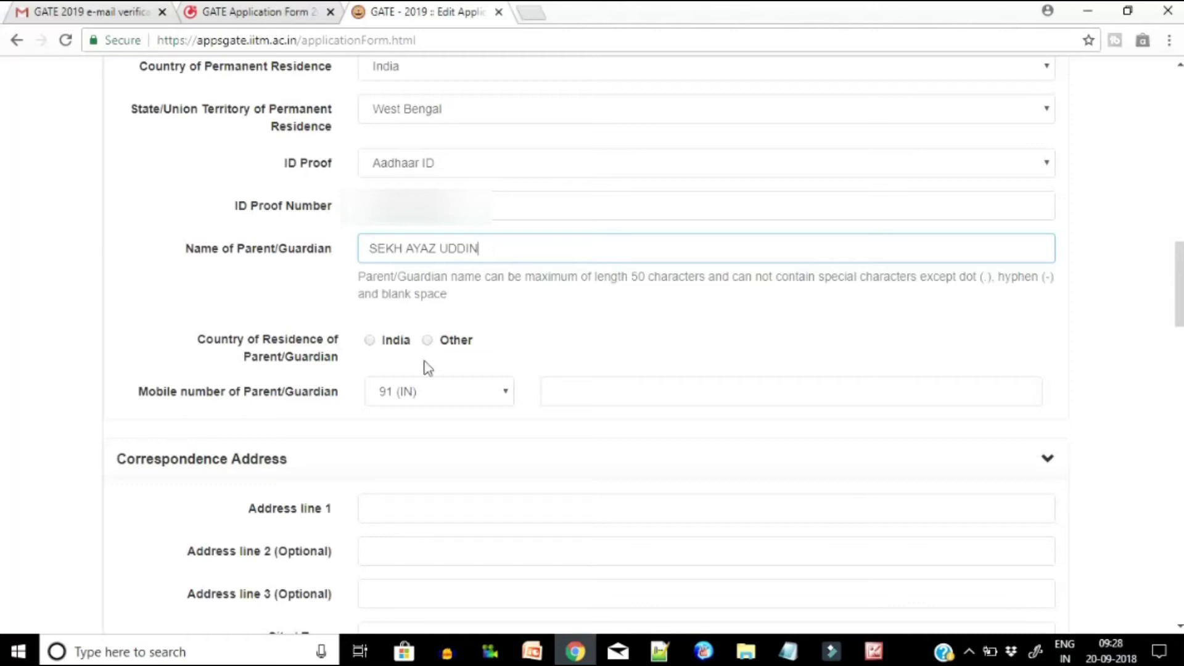
click(369, 341)
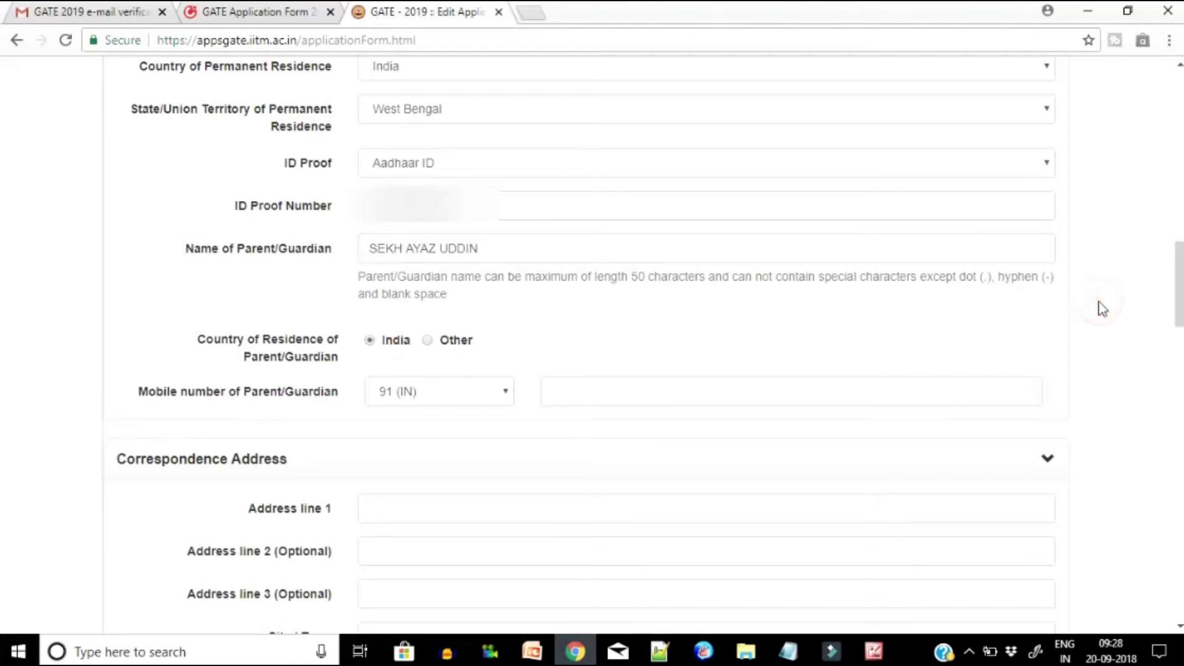
Step: Fill in the parent/guardian's mobile number
scroll(1100, 306, down, 2)
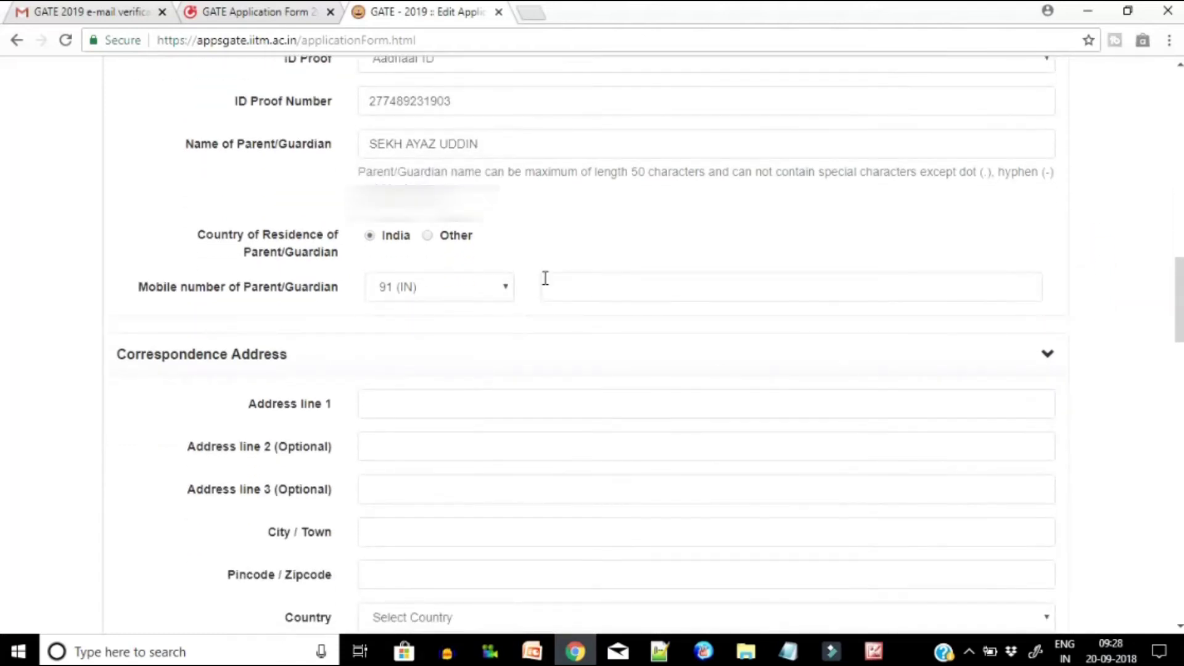
click(641, 288)
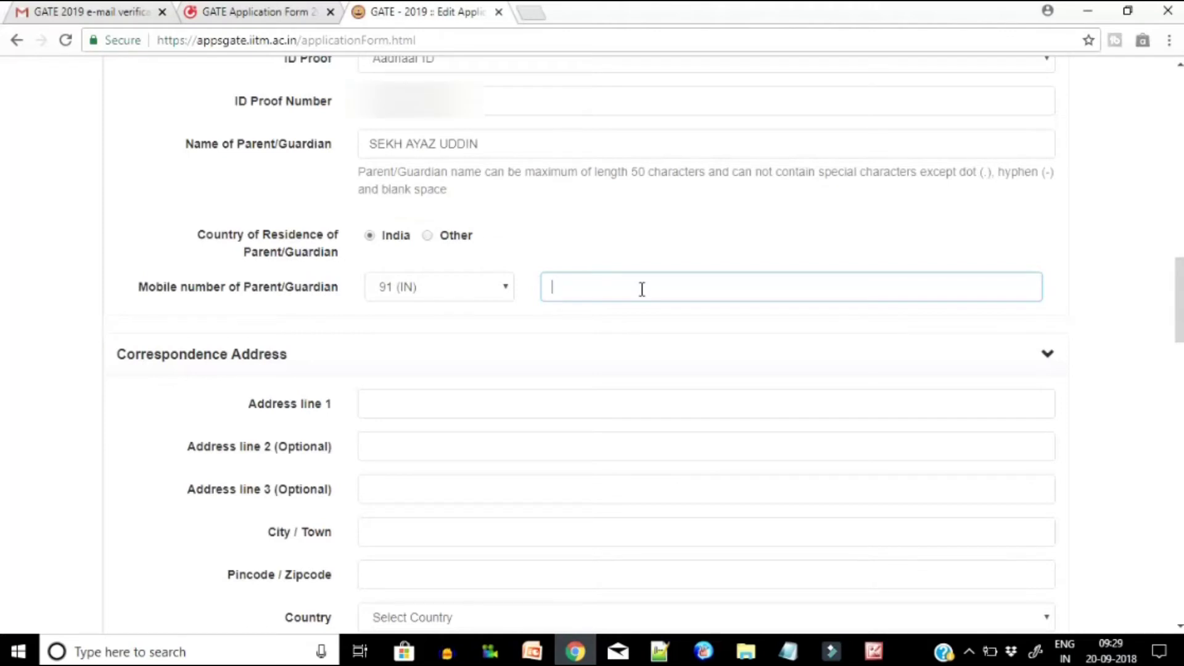
click(1118, 253)
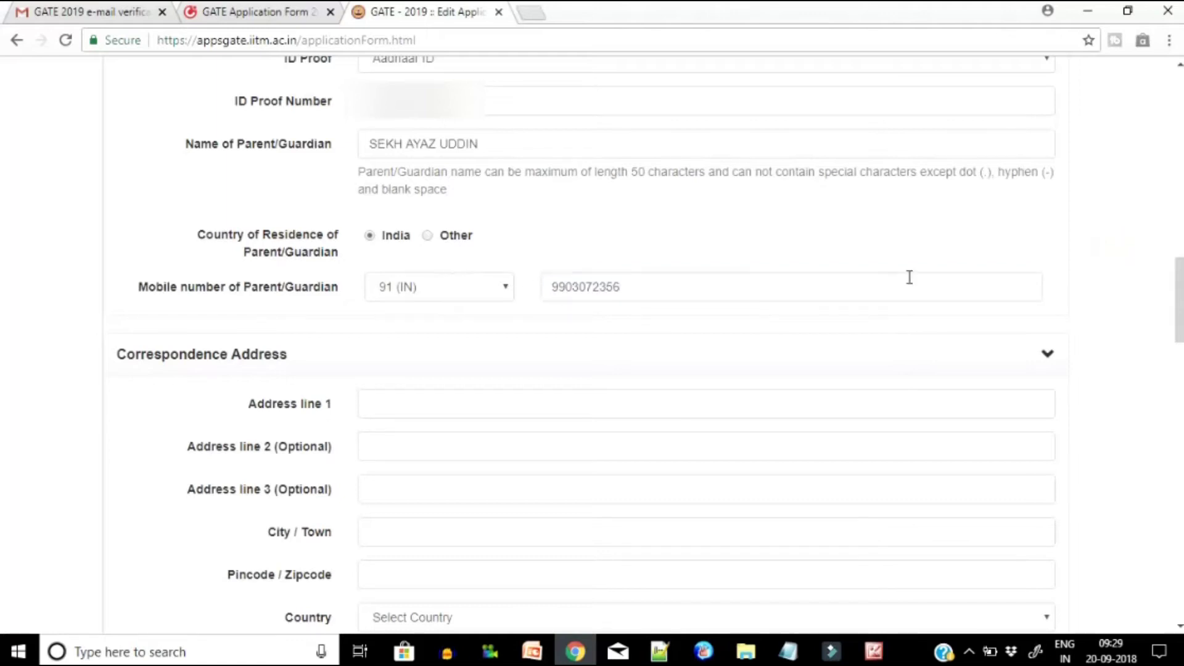
click(1135, 227)
Step: Enter the first correspondence address line, the city KOLKATA and the pincode
scroll(1135, 229, down, 3)
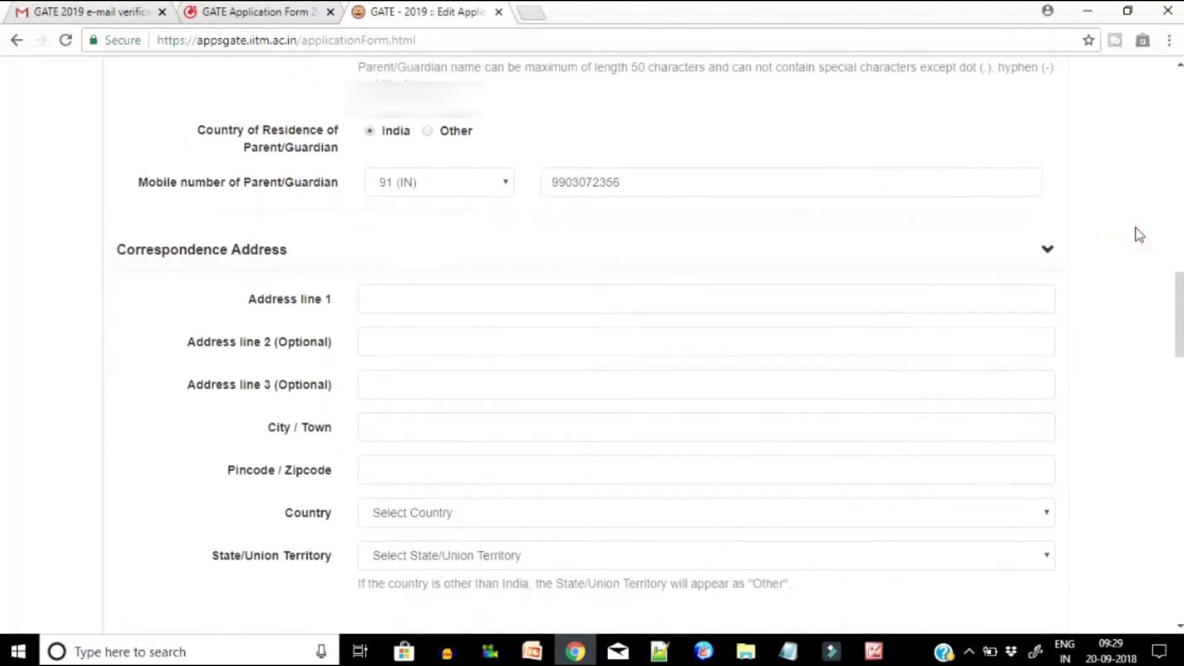
click(752, 194)
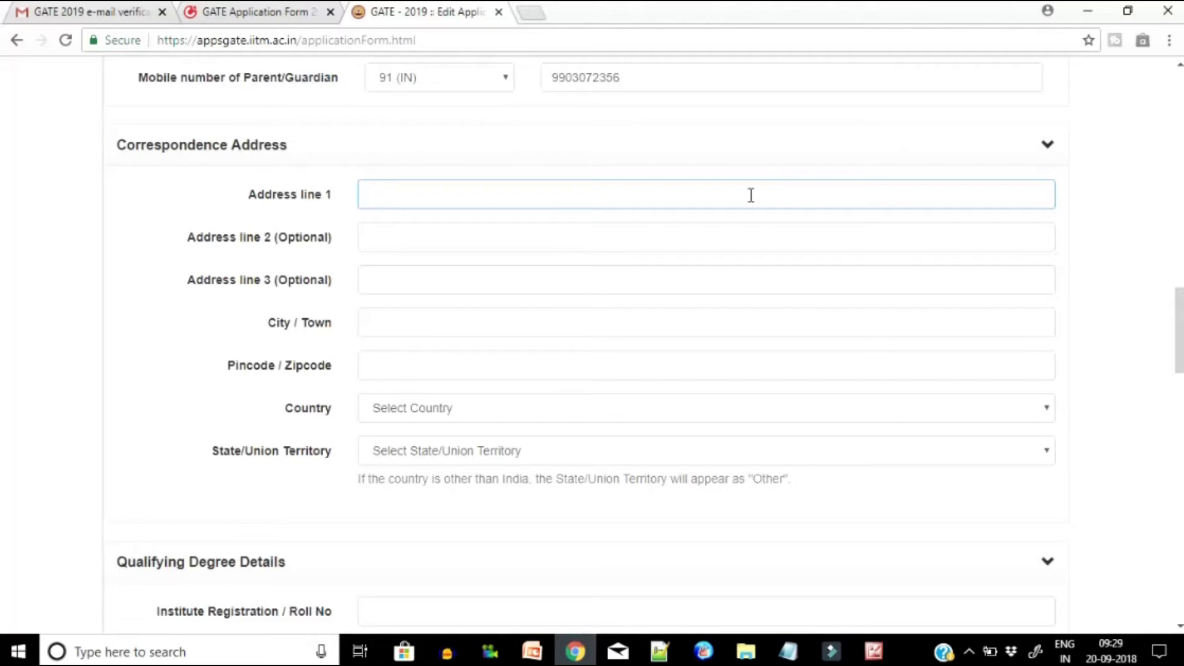
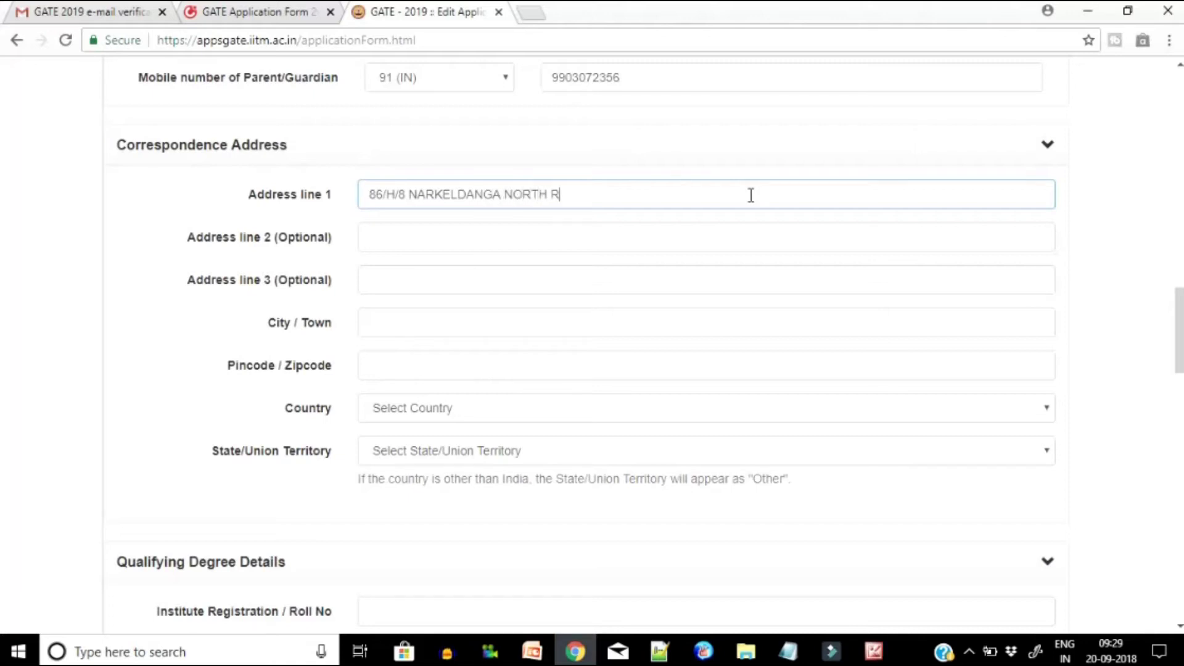
click(647, 327)
text(KOLKATA)
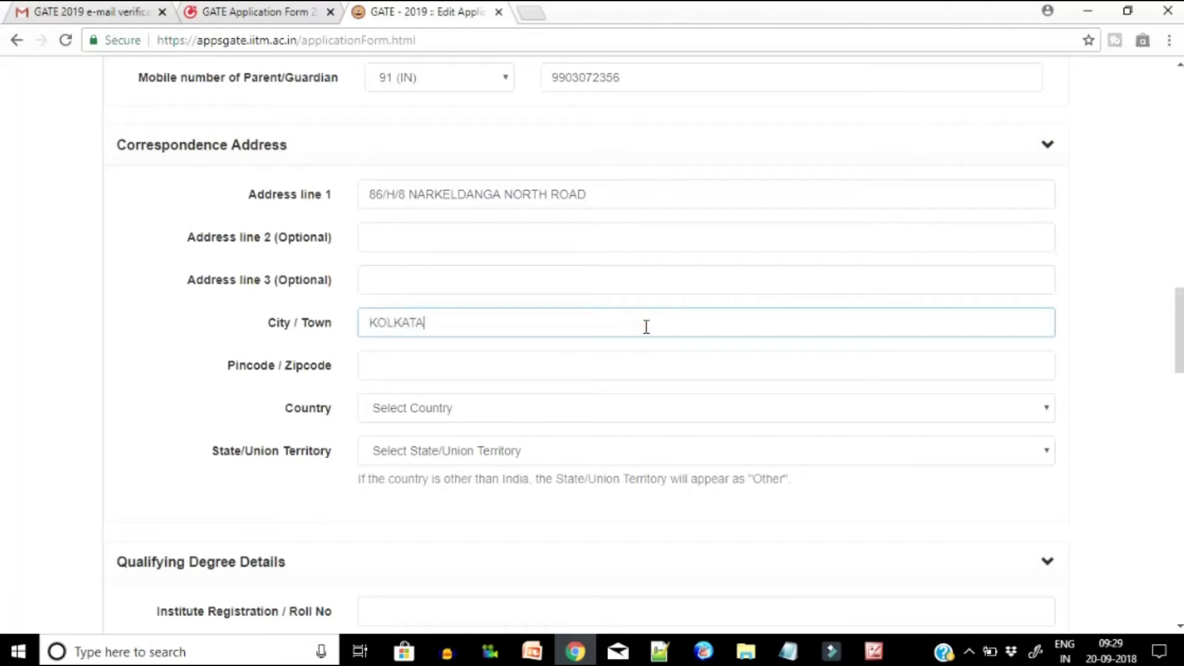
click(660, 367)
text(70)
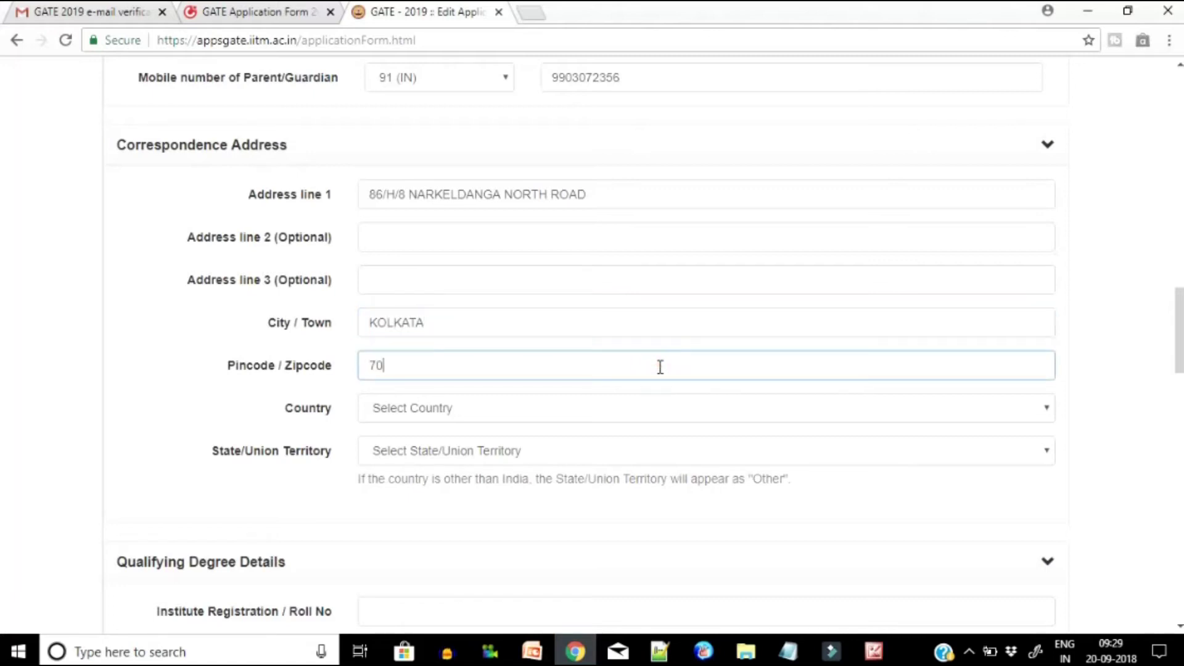
text(0011)
Step: Set the correspondence address country to India and the state to West Bengal
click(1040, 413)
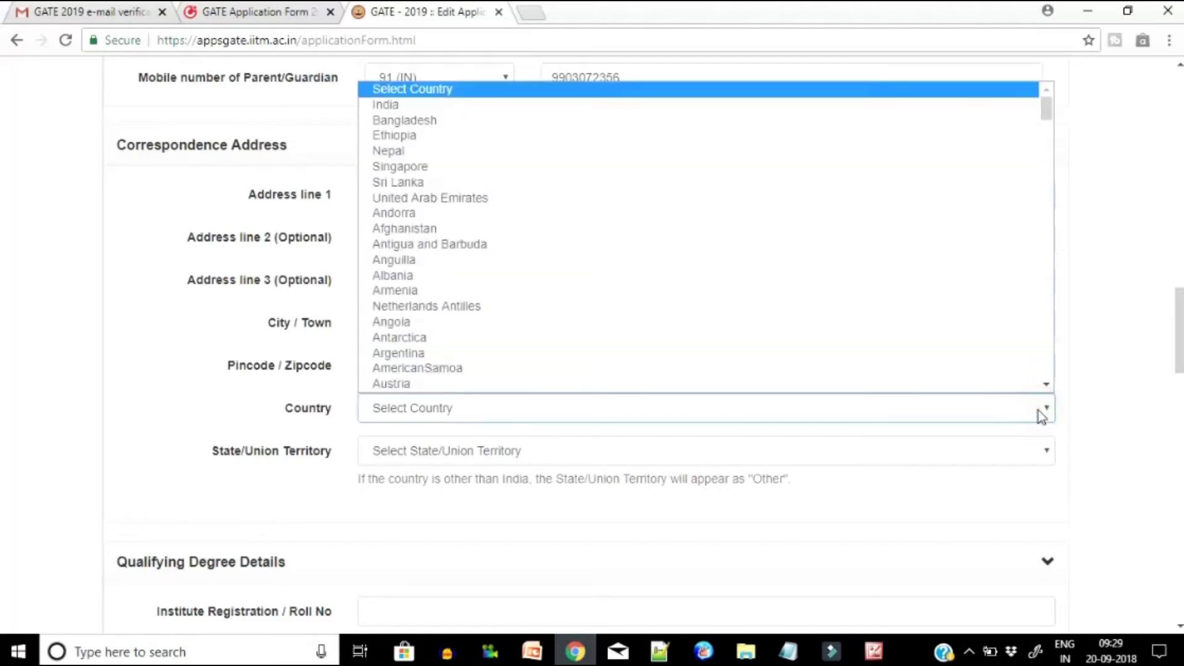
key(Down)
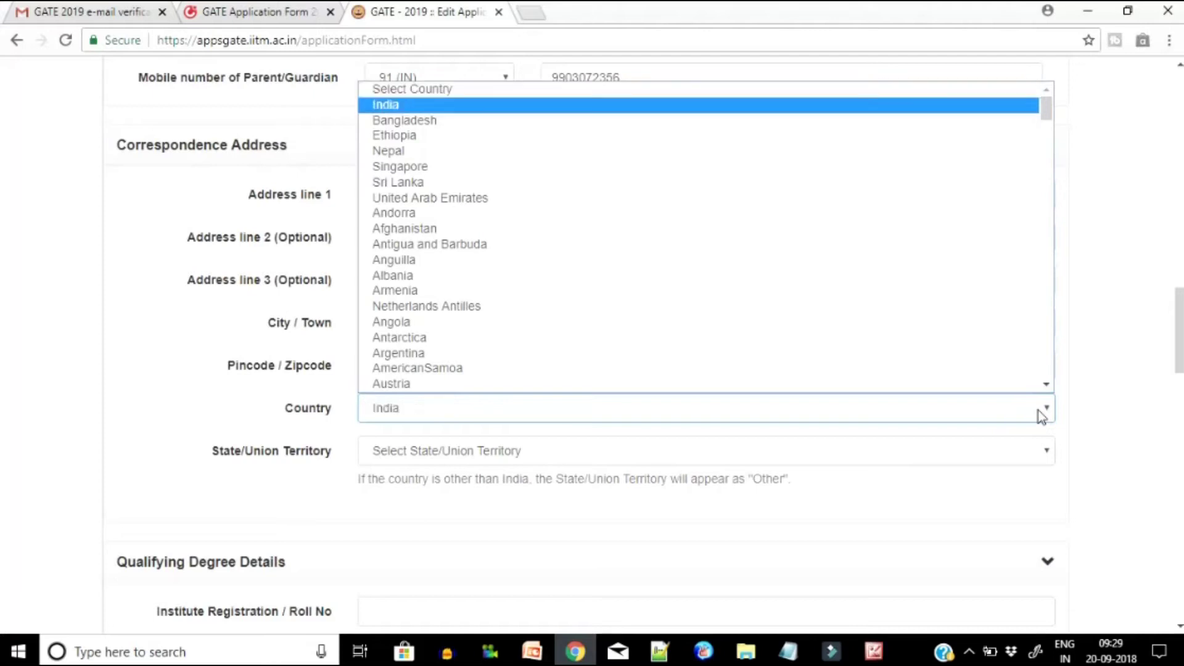
key(Return)
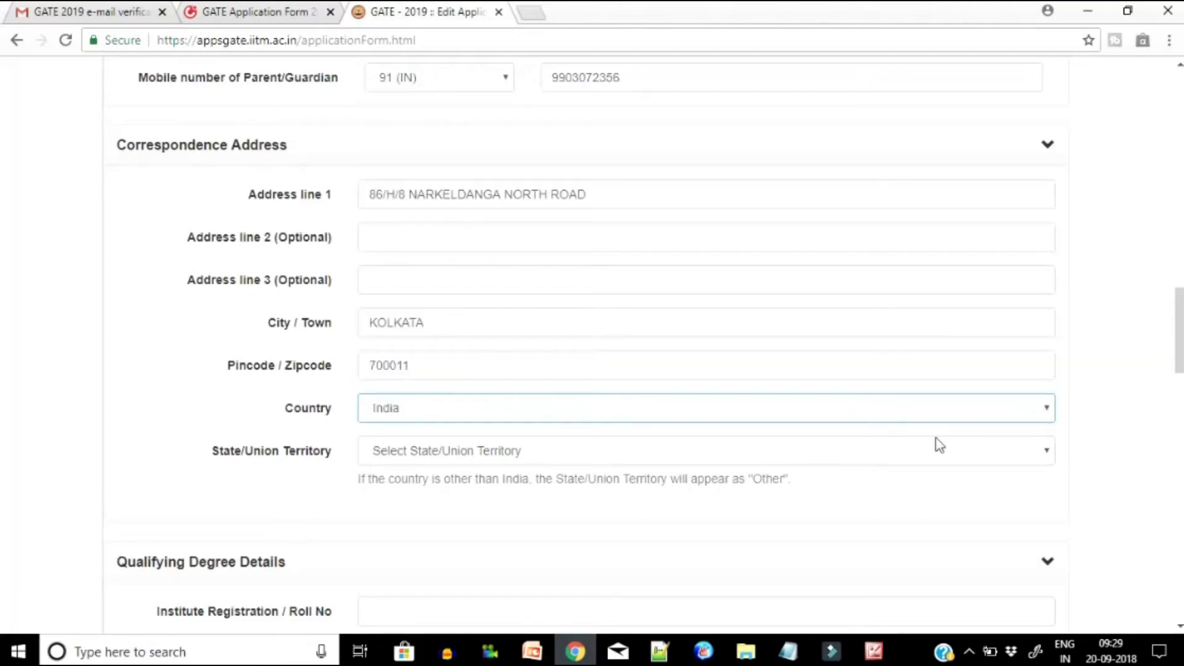
click(1034, 454)
key(w)
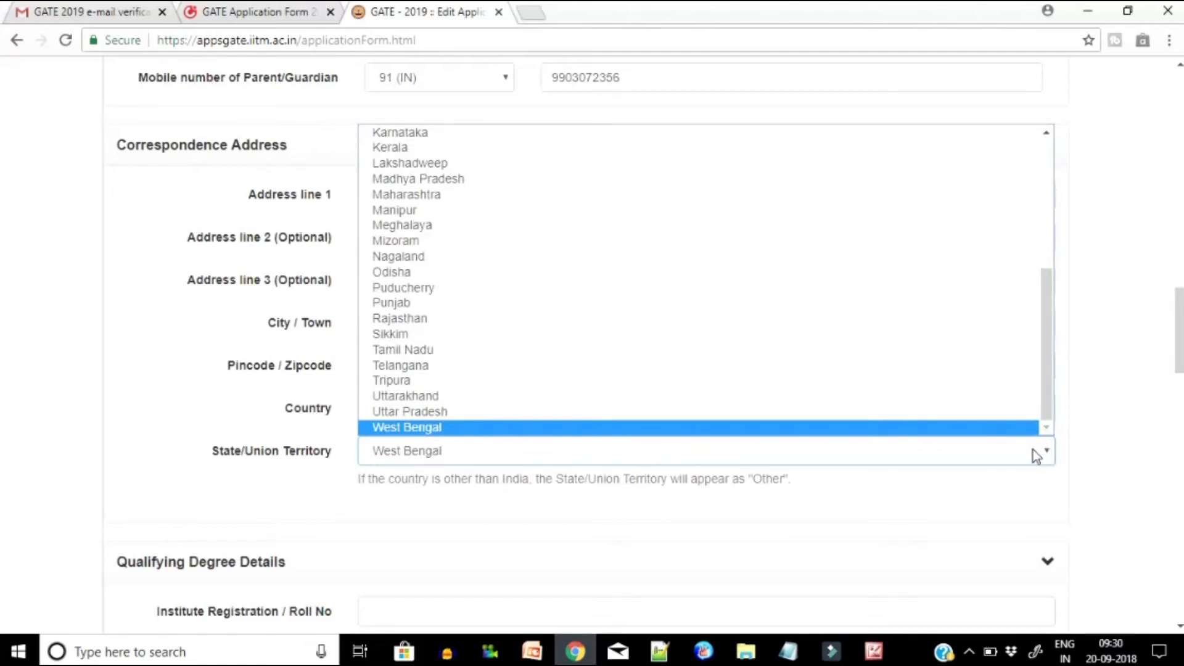
key(Return)
click(1116, 405)
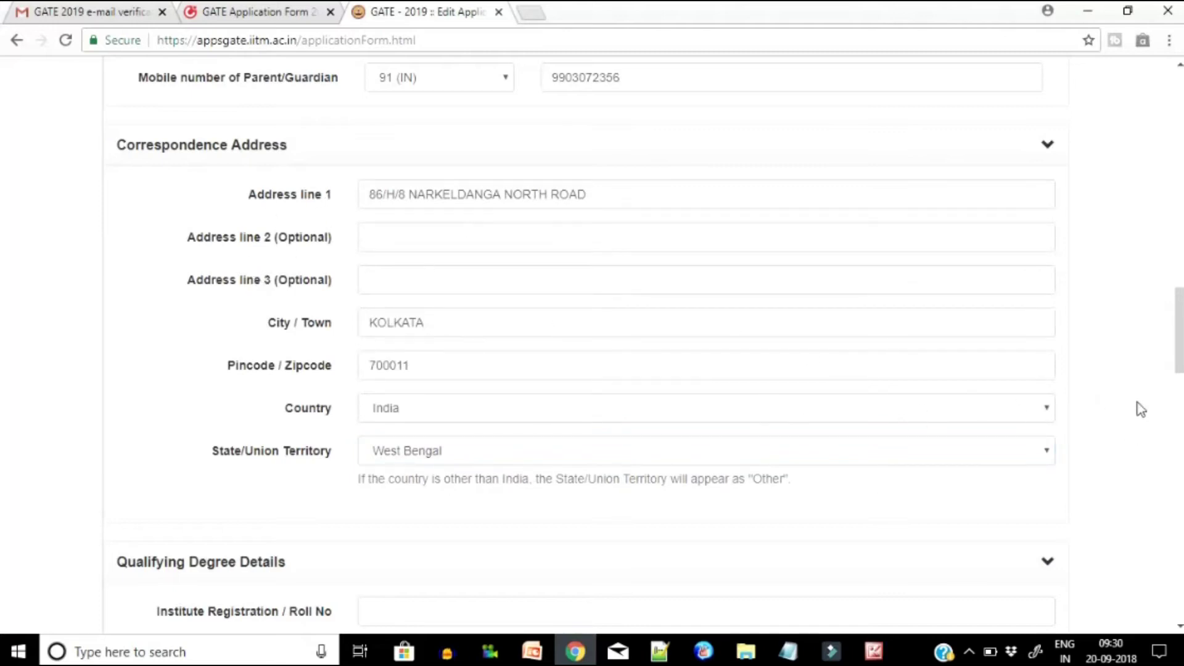
Step: Enter the institute registration/roll number, correcting a mistyped digit
scroll(1126, 404, down, 3)
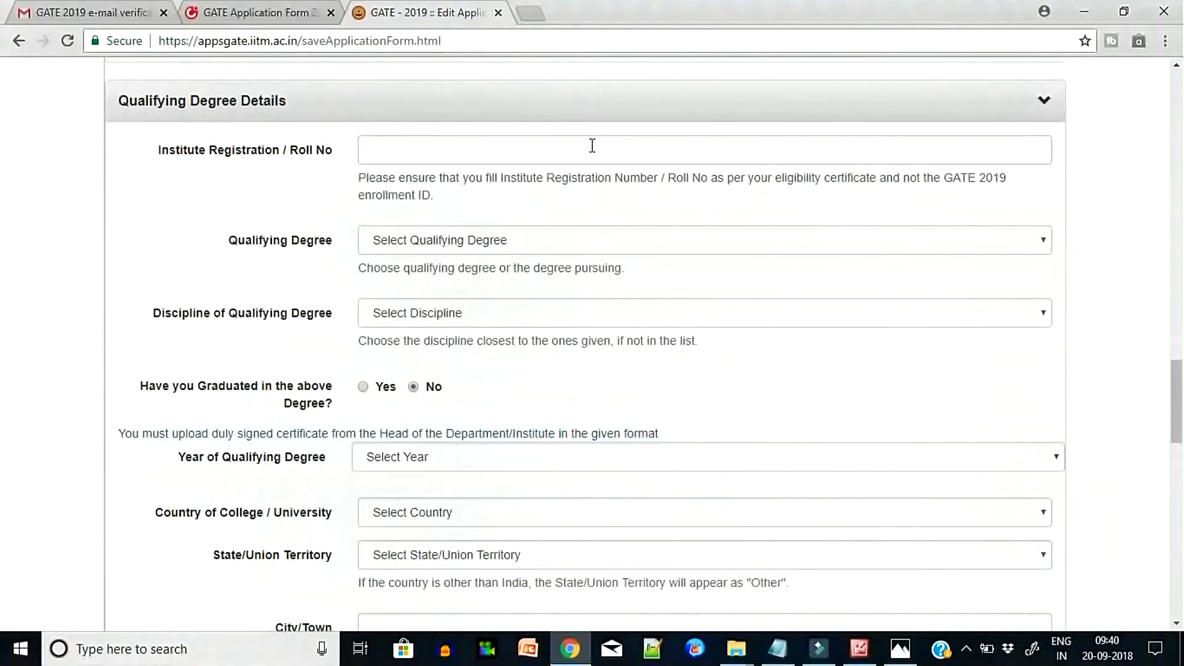
click(593, 146)
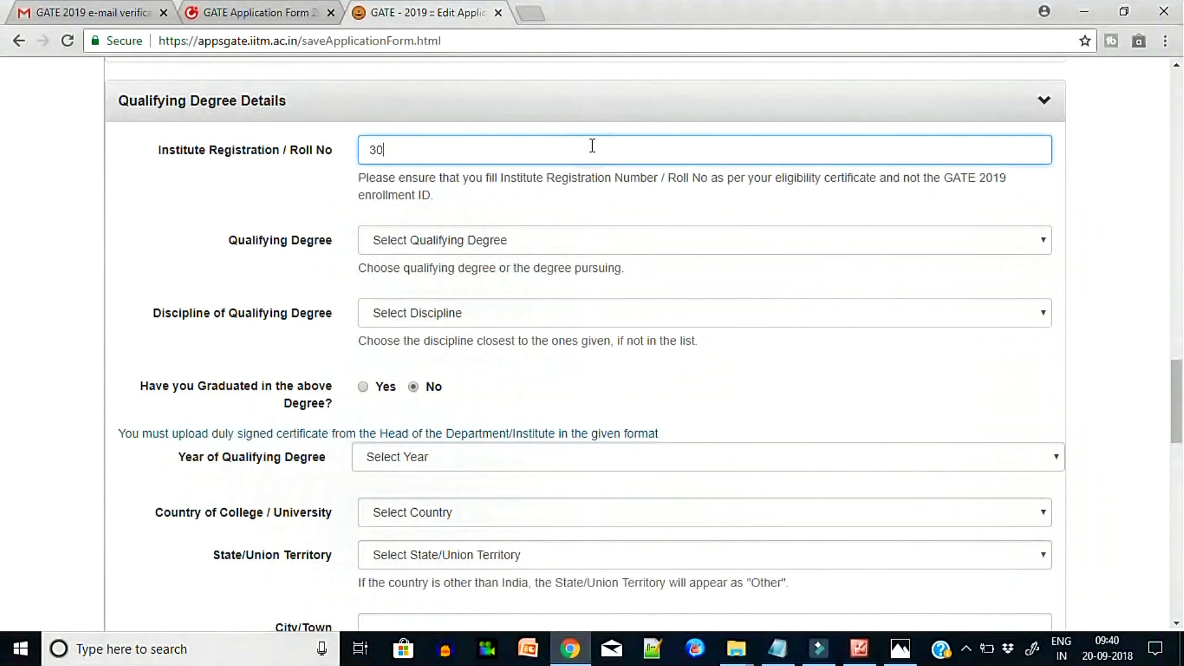
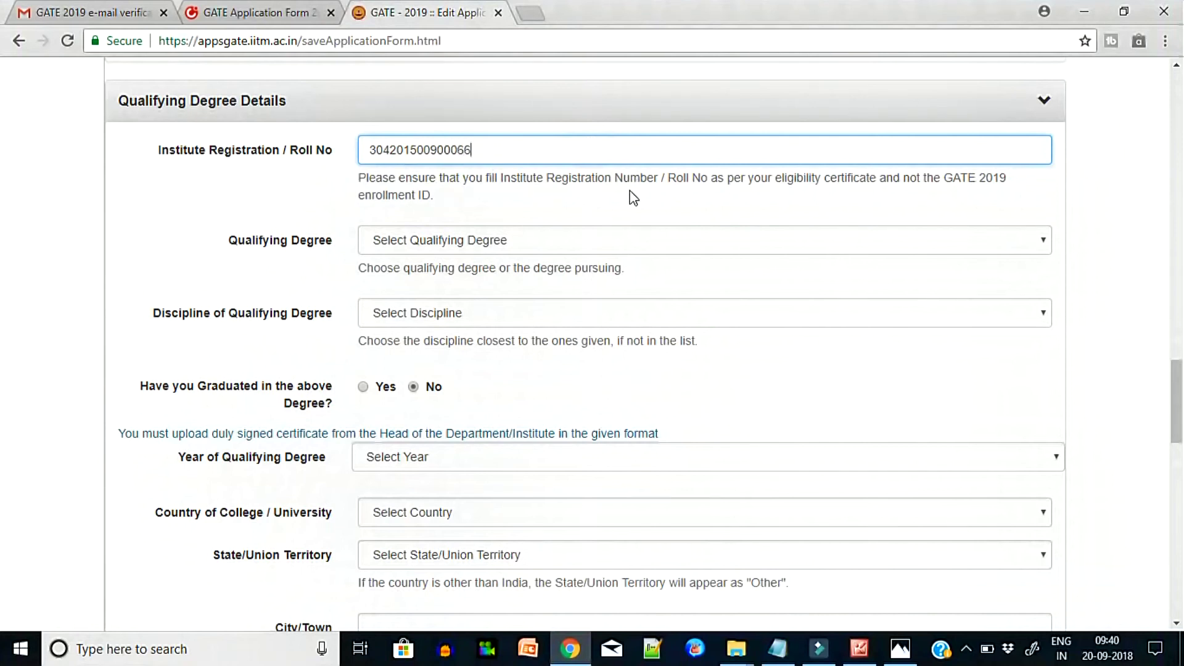
Step: Select B.Tech as the qualifying degree
click(1043, 242)
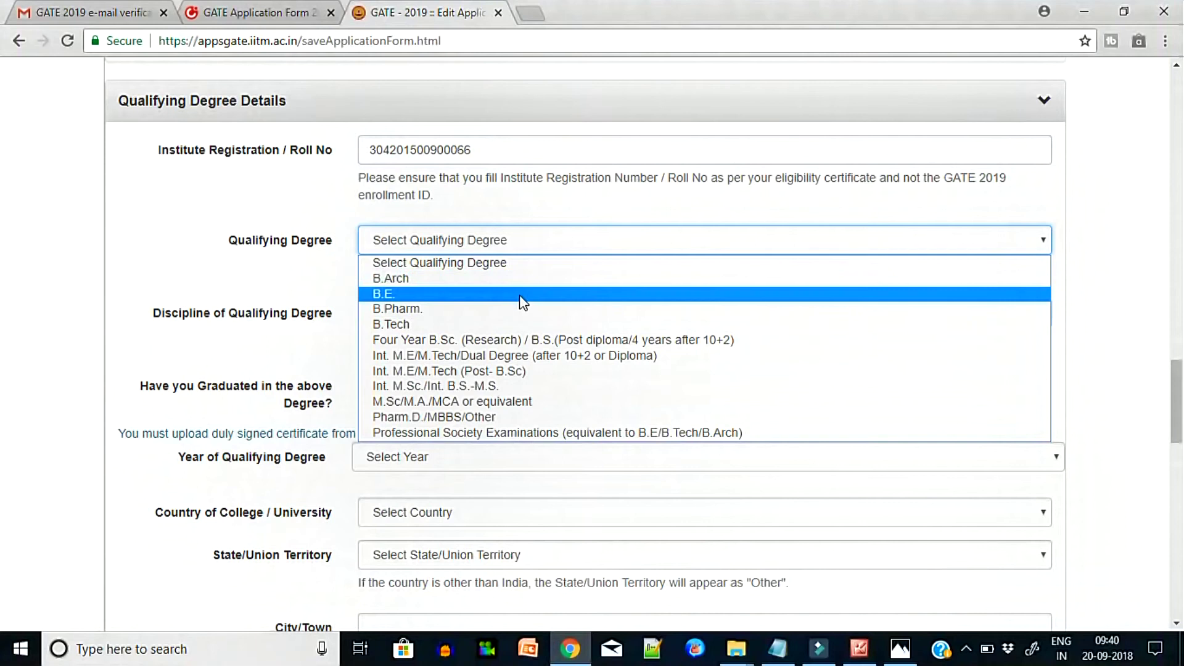
key(Down)
key(Down)
key(Down)
key(Down)
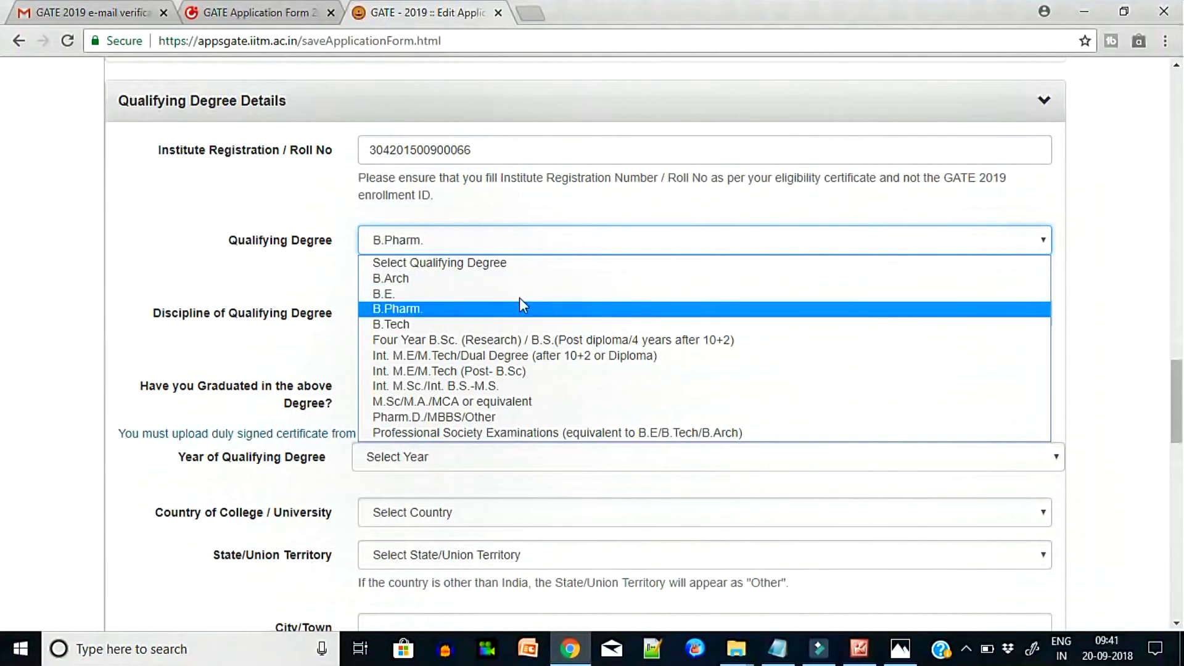
key(Down)
key(Down)
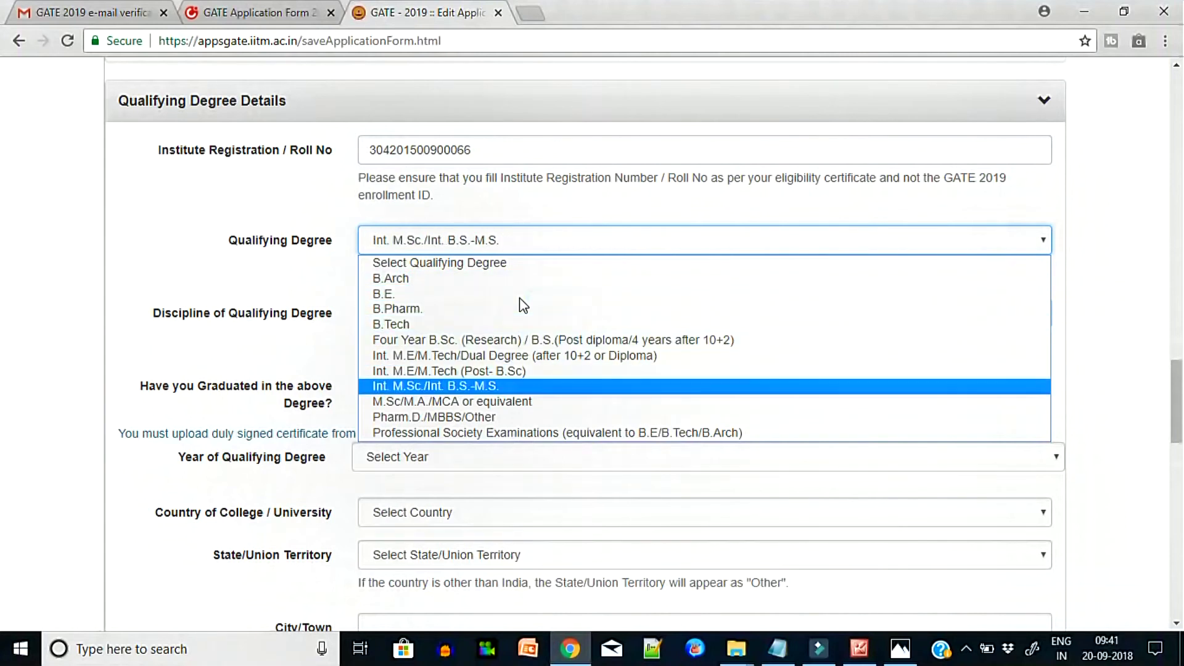
key(Up)
key(Up)
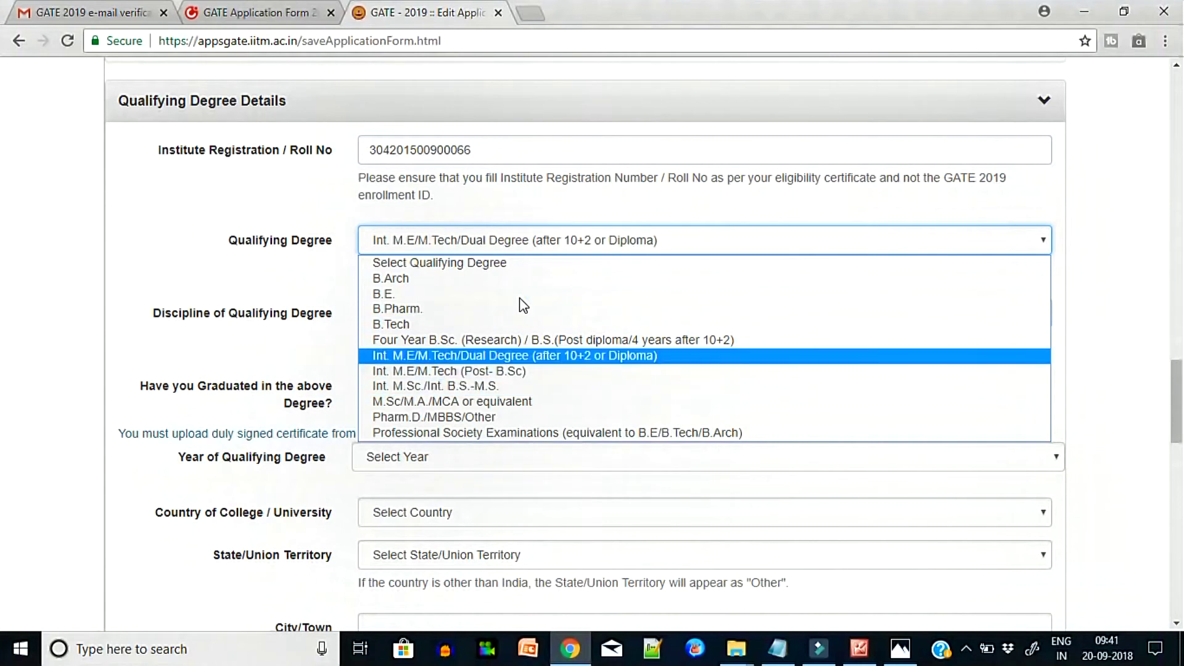
key(Down)
key(Down)
key(Down)
key(Down)
key(Down)
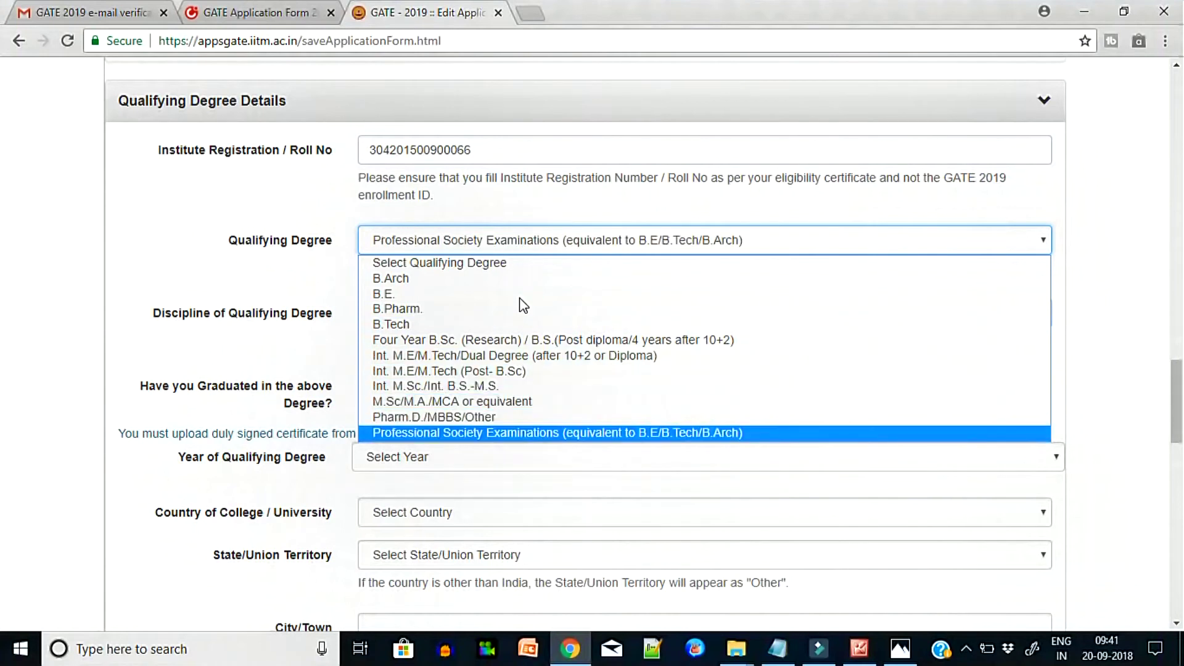
key(Up)
key(Up)
key(Up)
key(Up)
key(Up)
key(Up)
key(Up)
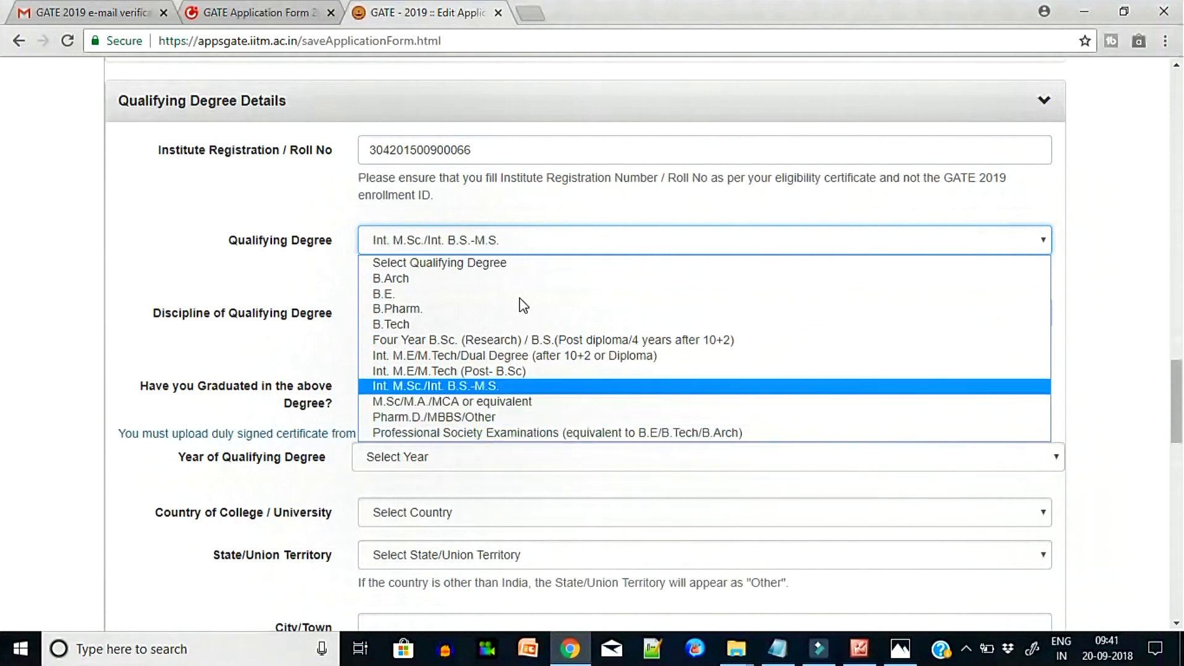
key(Up)
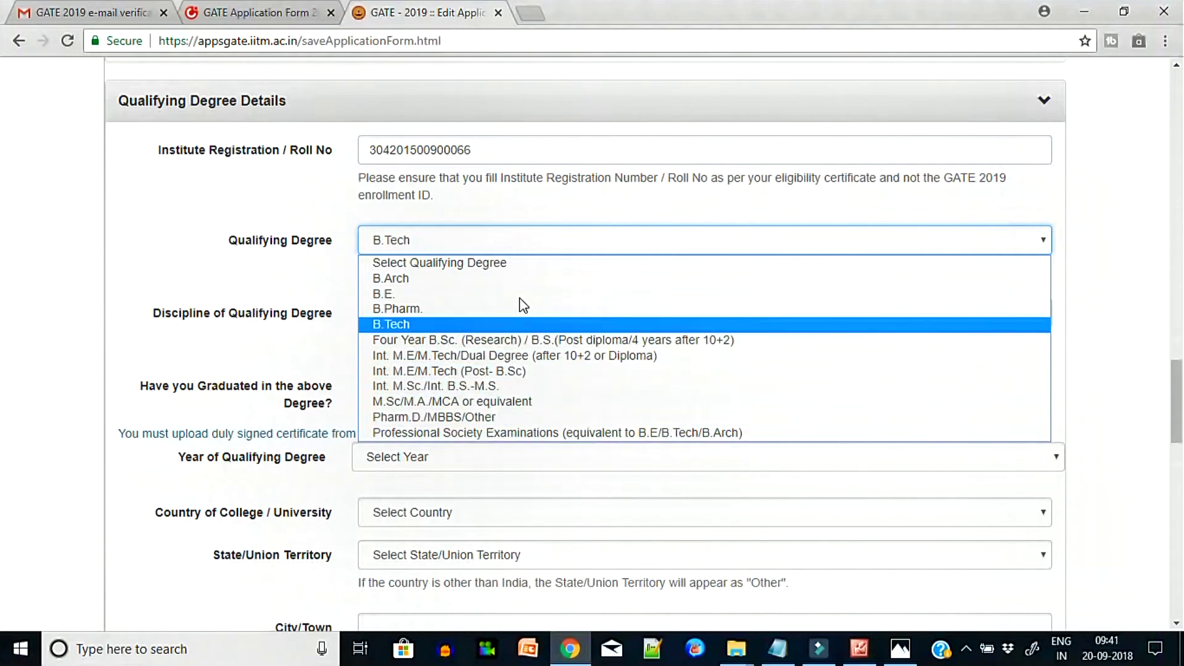
key(Return)
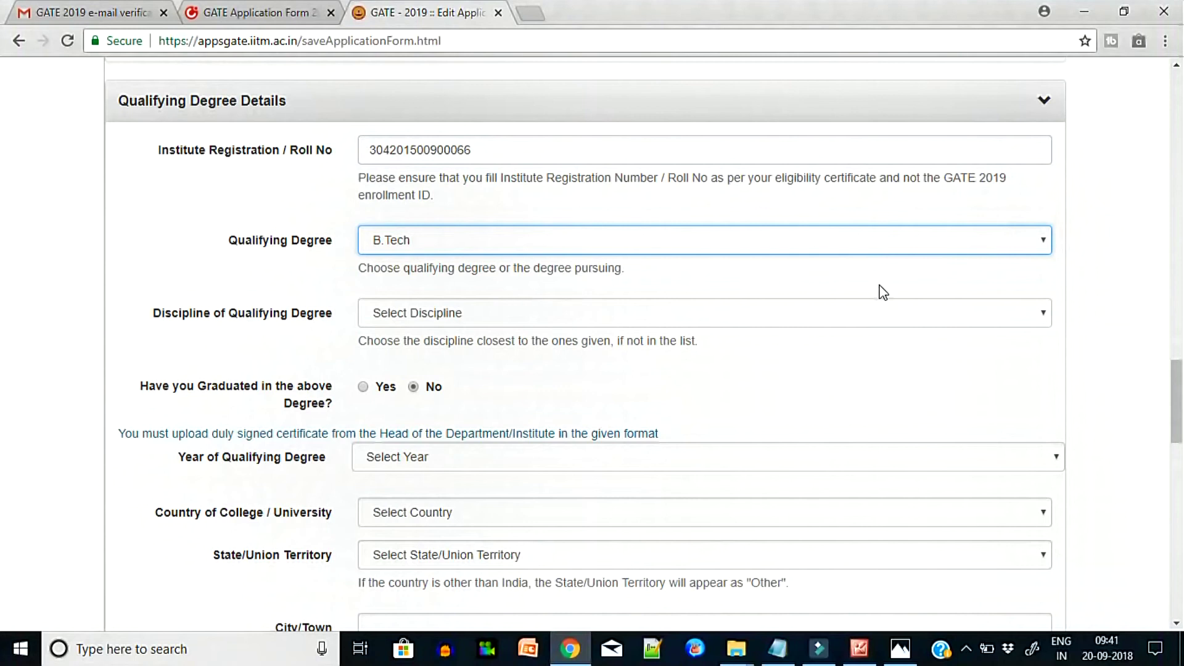
Step: Choose 'Computer Science & Engg.' from the Discipline of Qualifying Degree list
click(1122, 259)
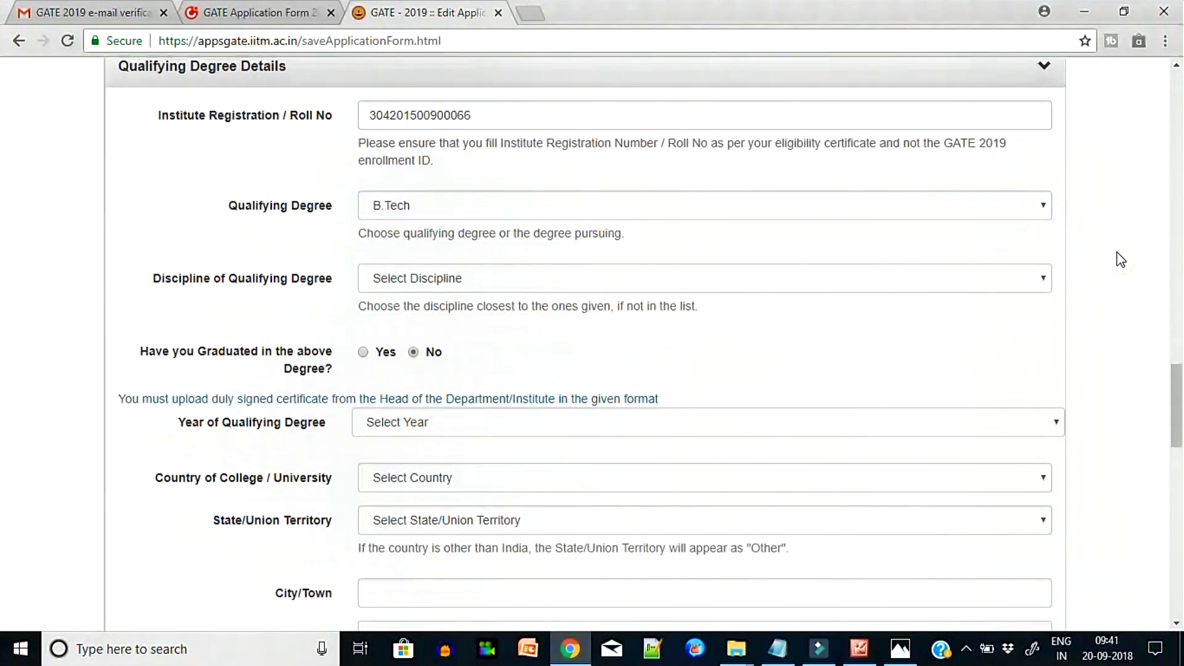
scroll(1118, 257, down, 1)
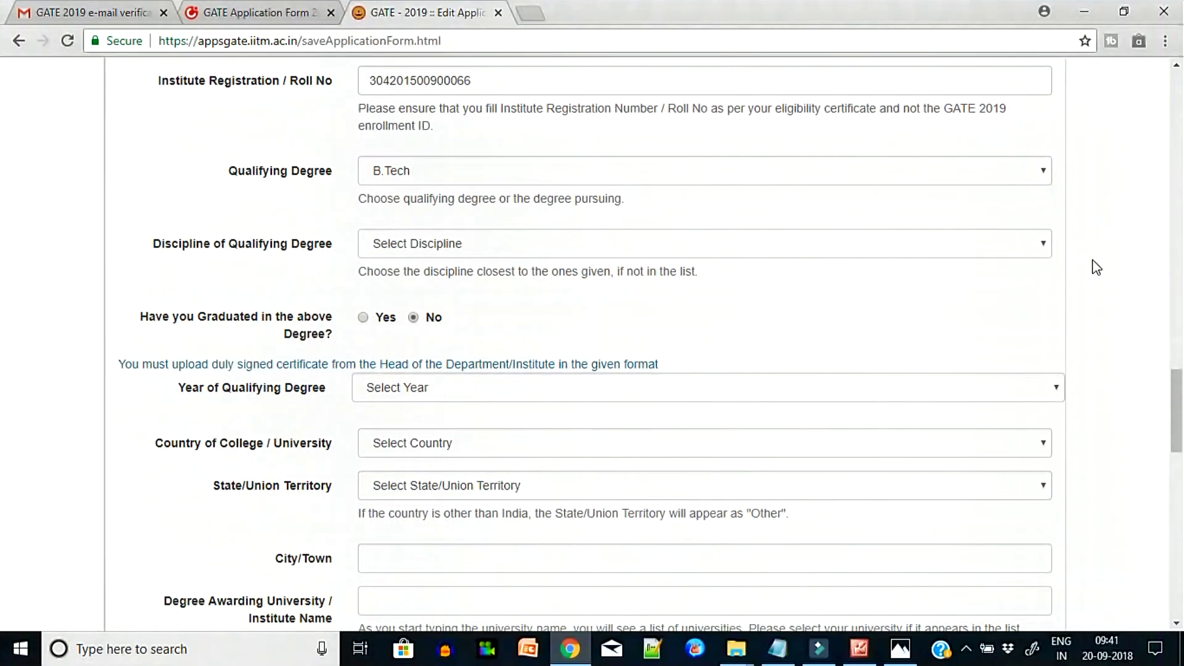
click(1005, 246)
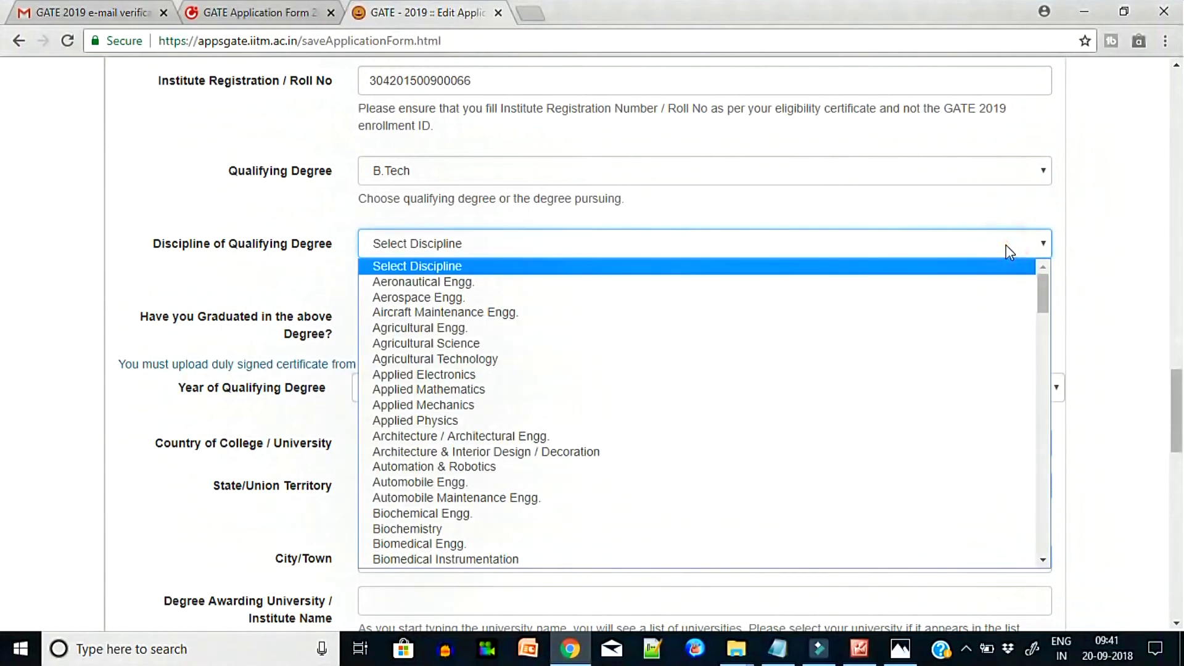
key(Down)
key(Down)
key(Down)
key(Down)
key(Down)
key(Down)
key(Down)
key(Down)
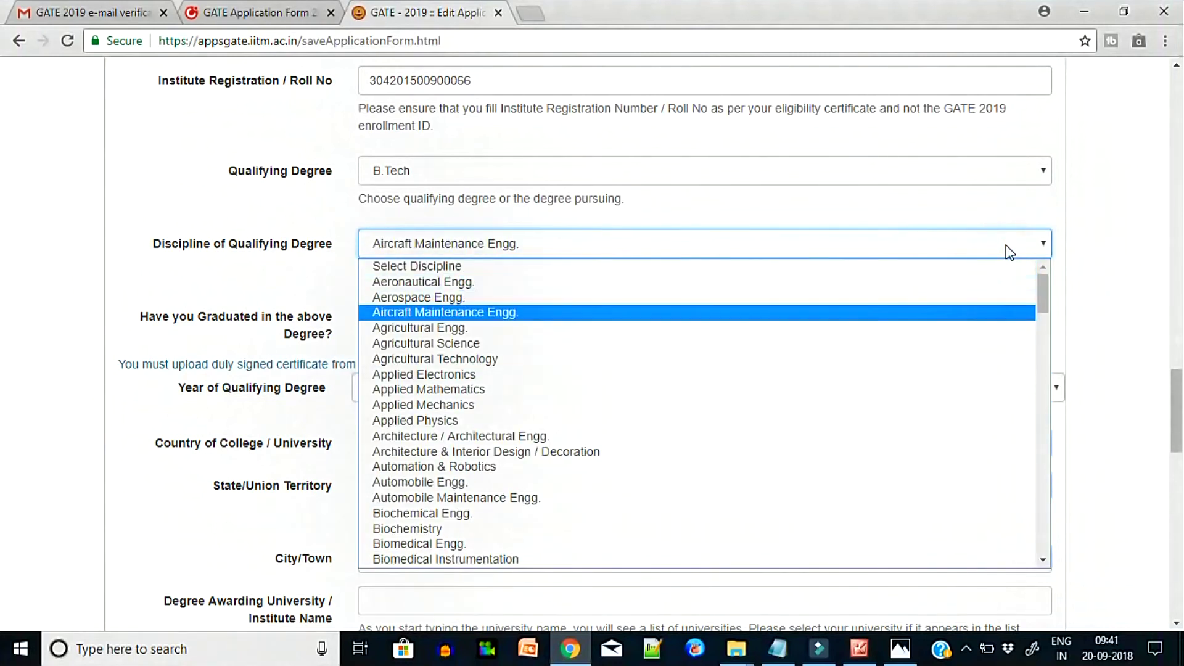
key(Down)
key(Down)
key(Down)
key(Down)
key(Down)
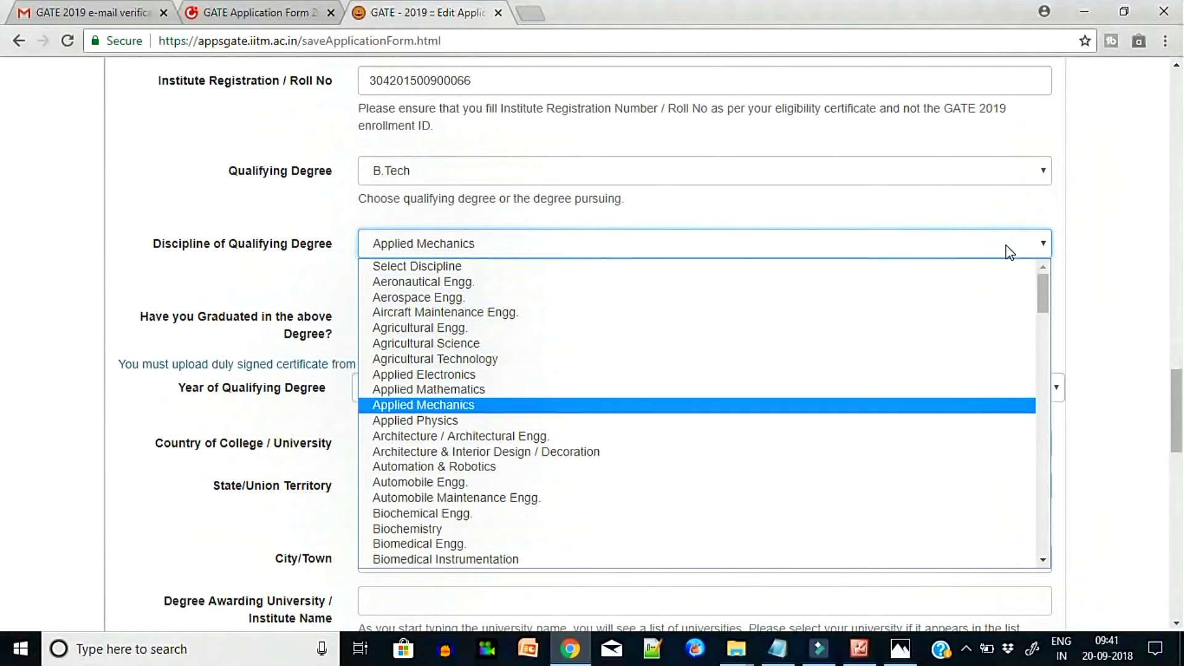
key(Down)
key(Down)
key(Down)
key(Down)
key(Down)
key(Down)
key(Down)
key(Down)
key(Down)
key(Down)
key(Down)
key(Down)
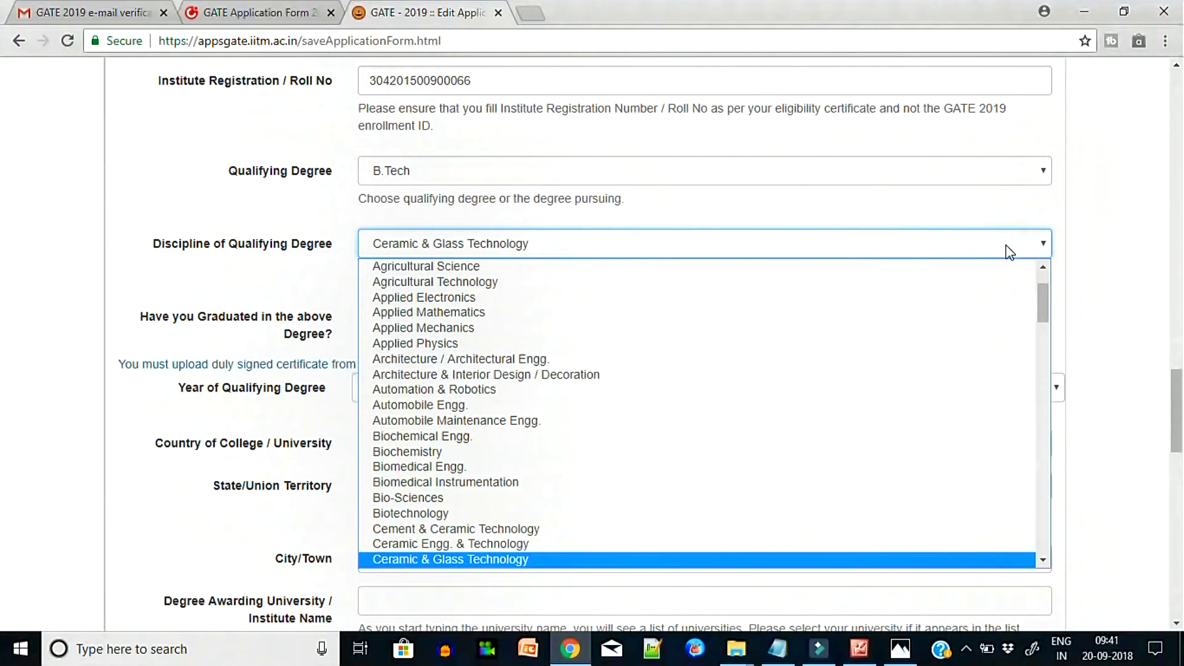
key(Up)
key(Up)
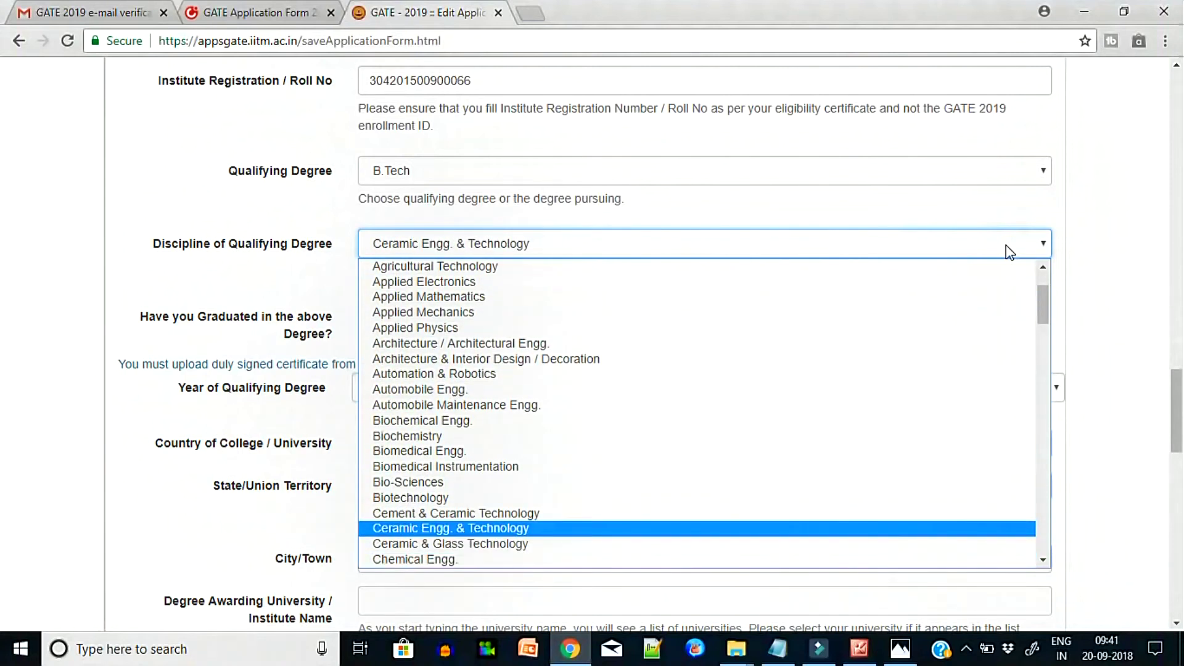
key(Down)
key(Down)
key(Down)
key(Down)
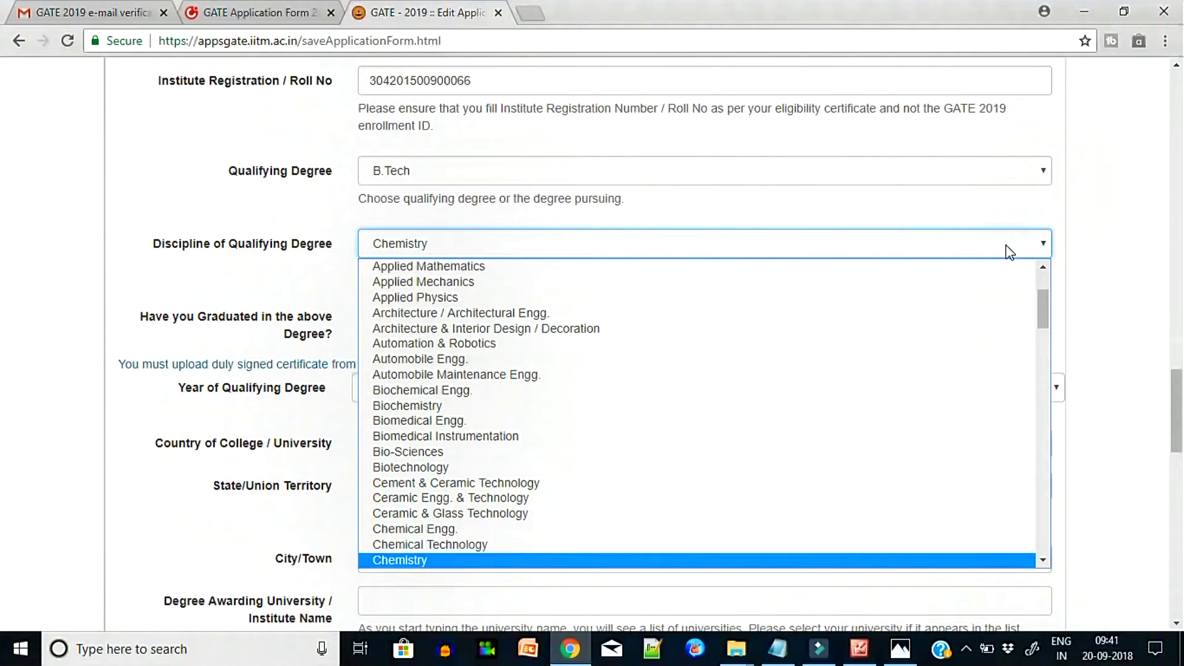
key(Down)
key(Down)
key(Down)
key(Down)
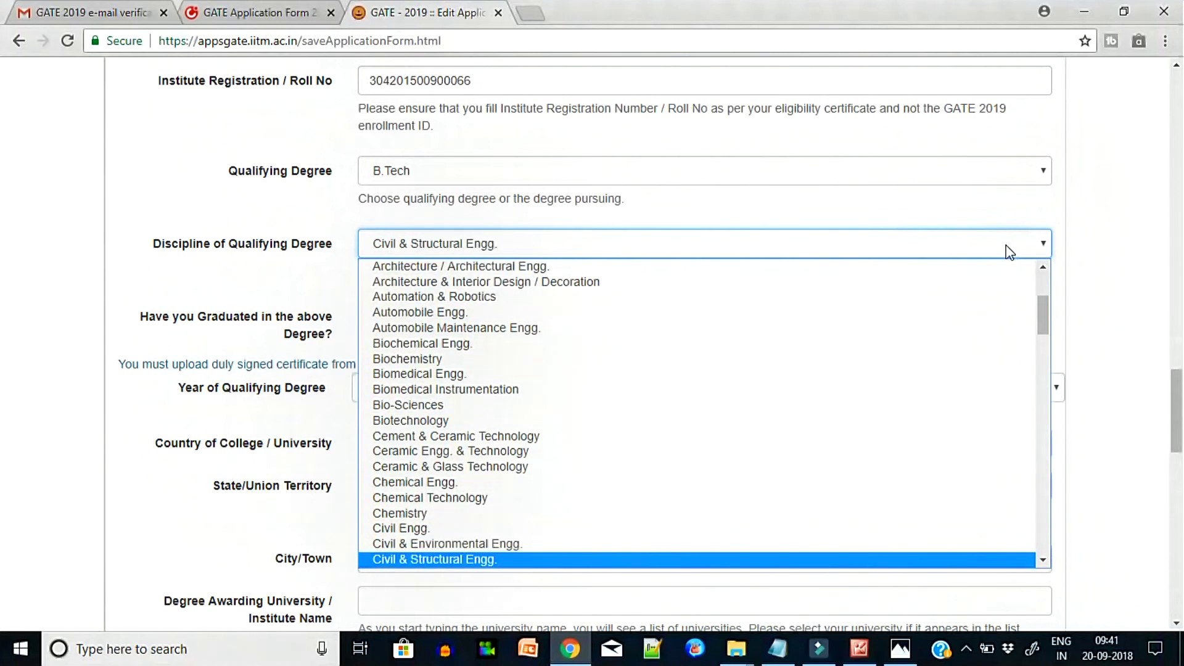
key(Down)
key(Down)
key(Down)
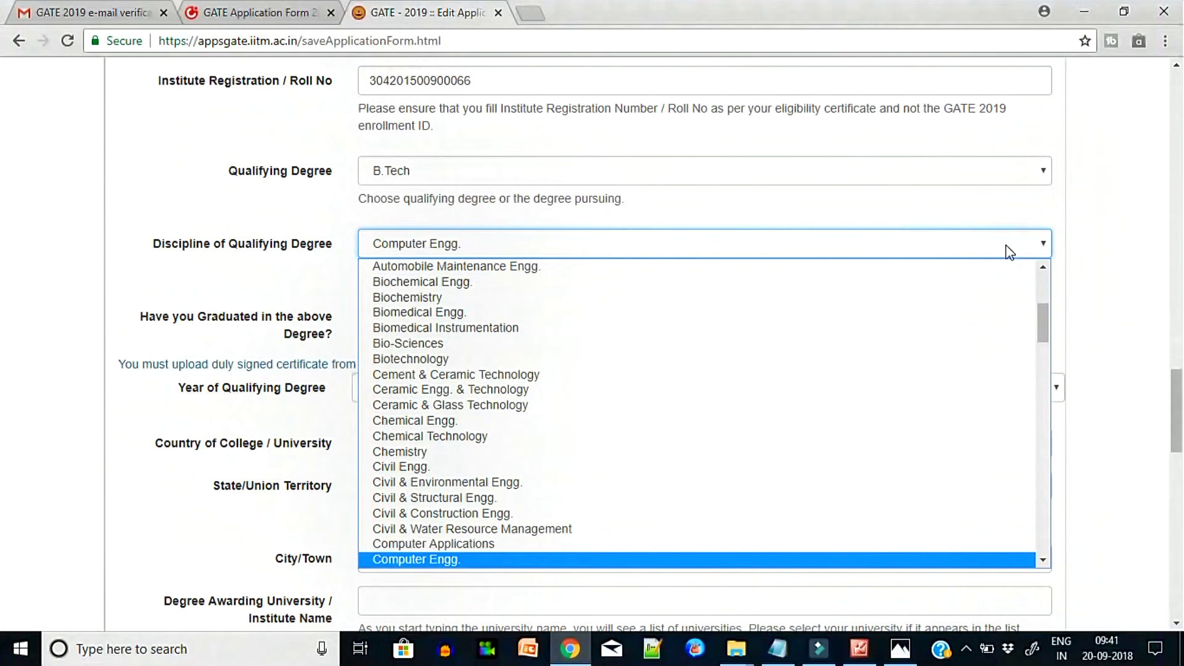
key(Down)
key(Down)
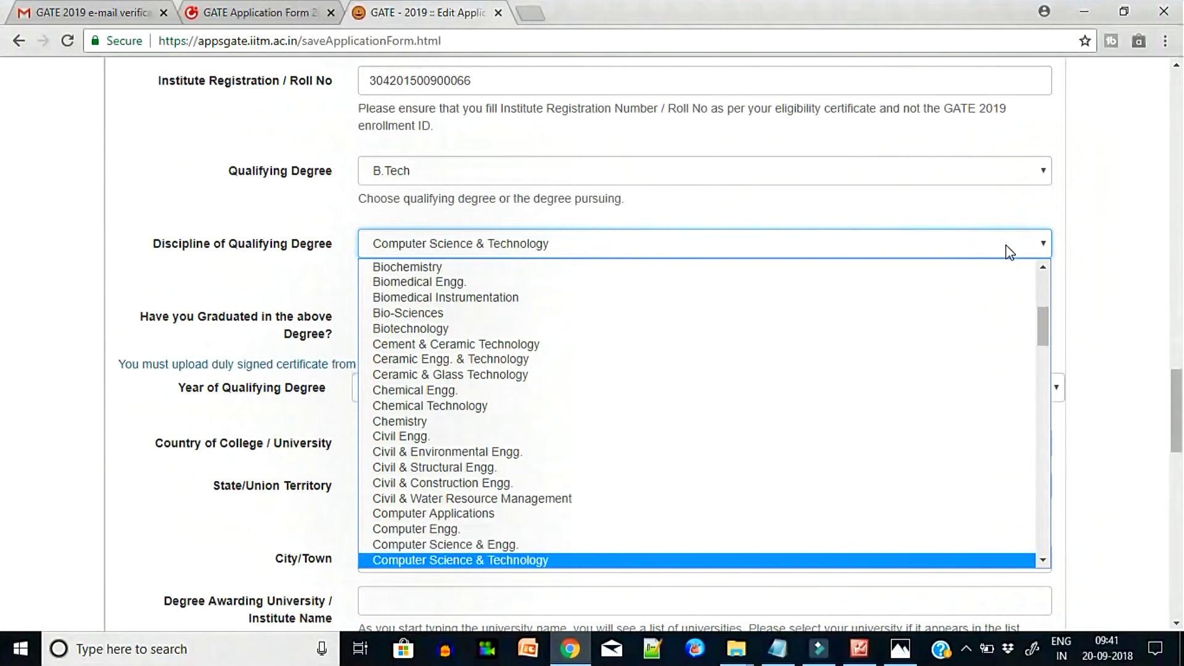
key(Down)
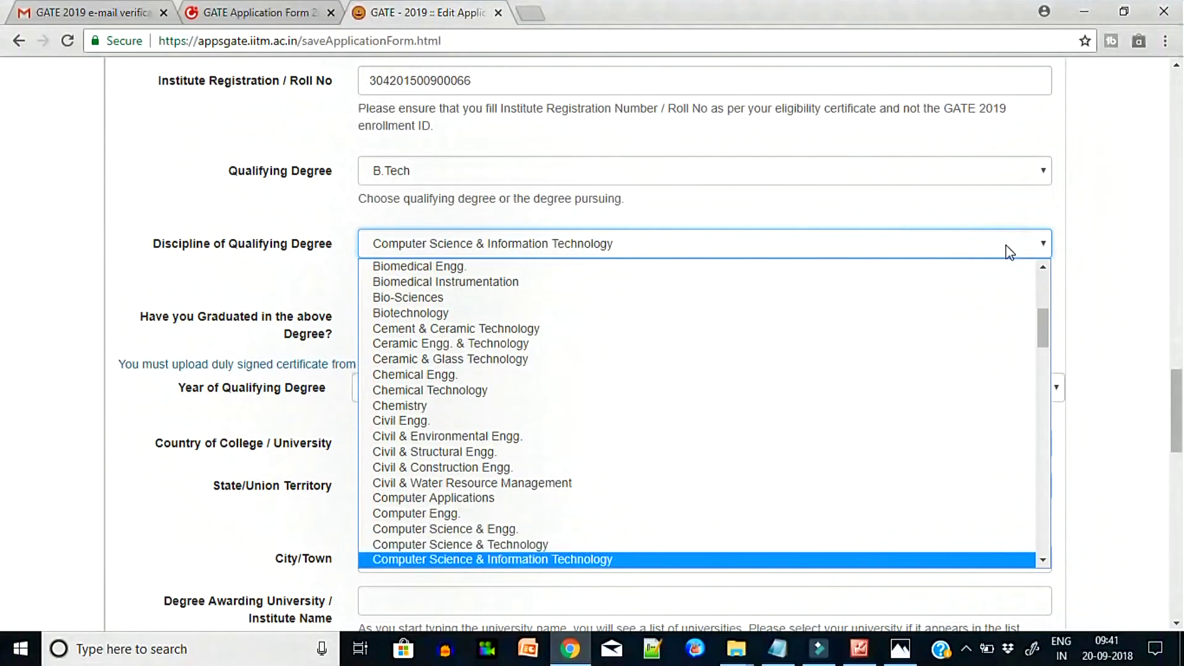
key(Down)
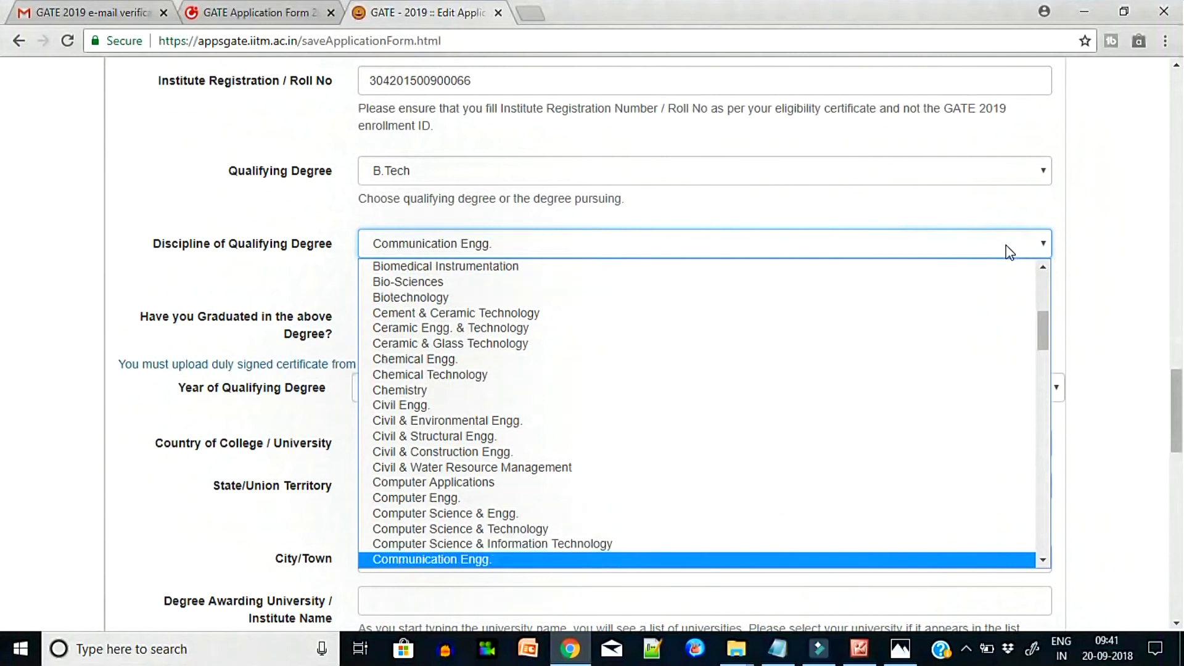
key(Up)
key(Up)
key(Up)
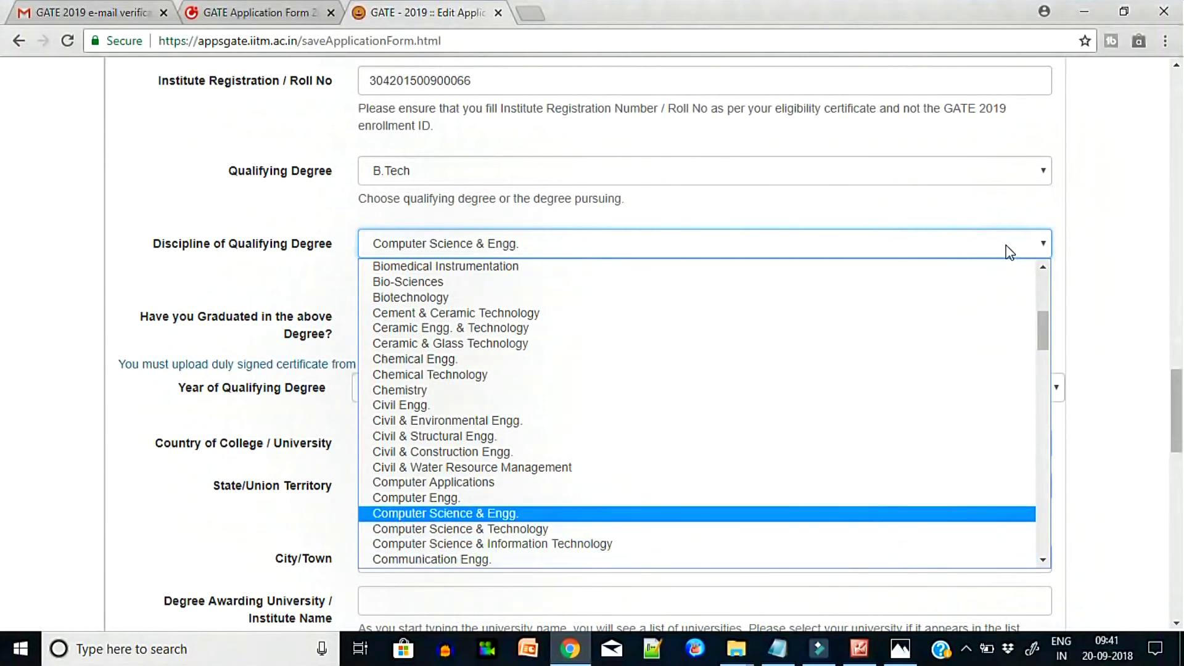
key(Return)
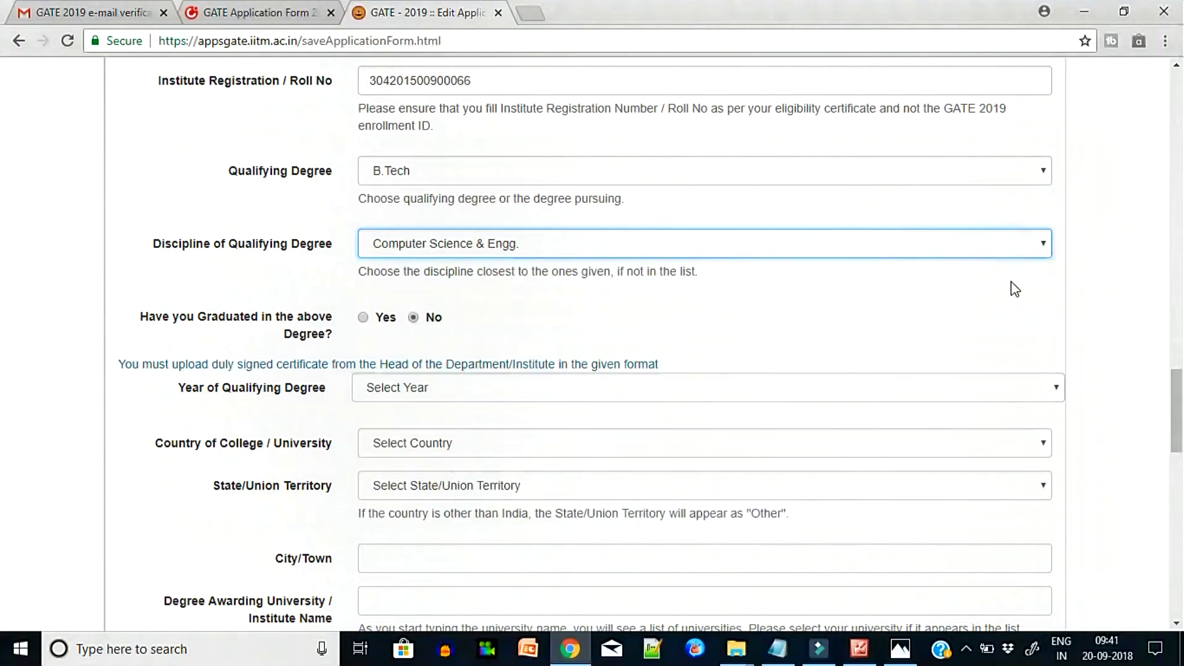
click(1132, 266)
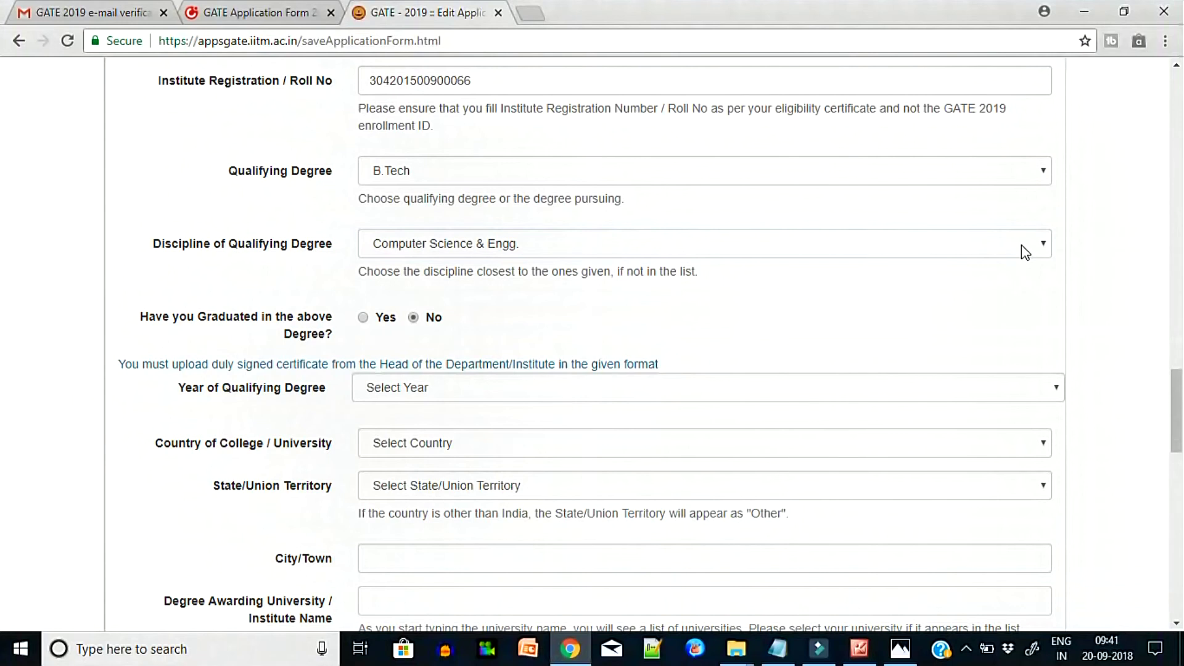
Step: Set the qualifying degree year to 2019
click(1120, 251)
scroll(1124, 258, down, 1)
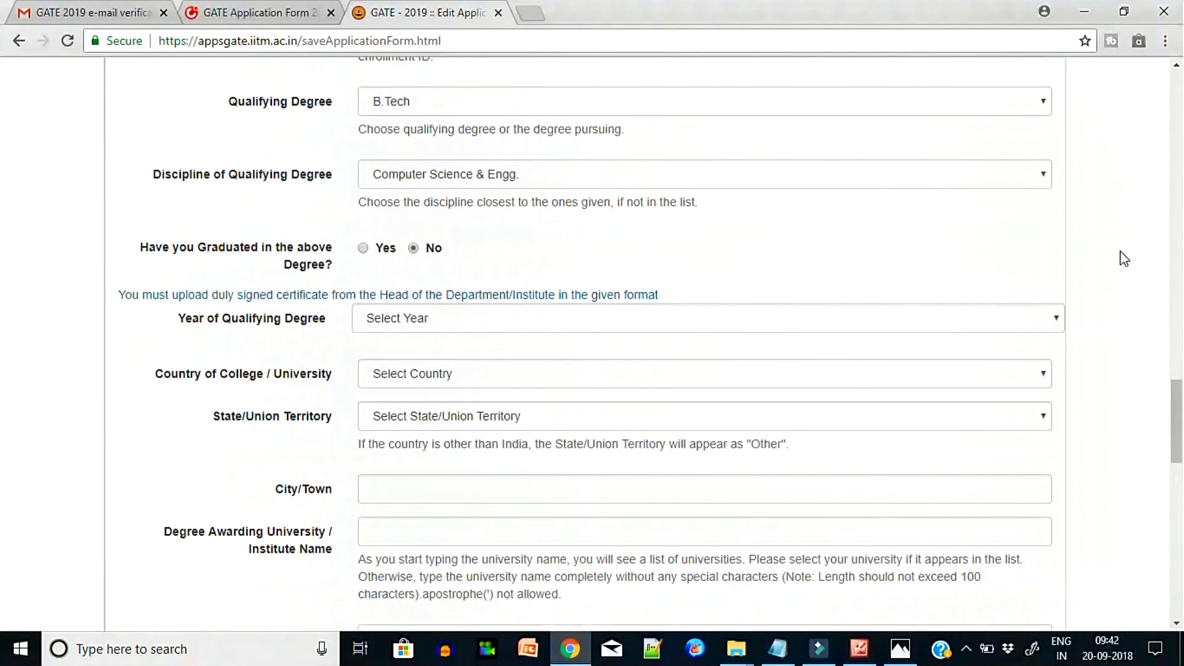
scroll(1123, 257, down, 2)
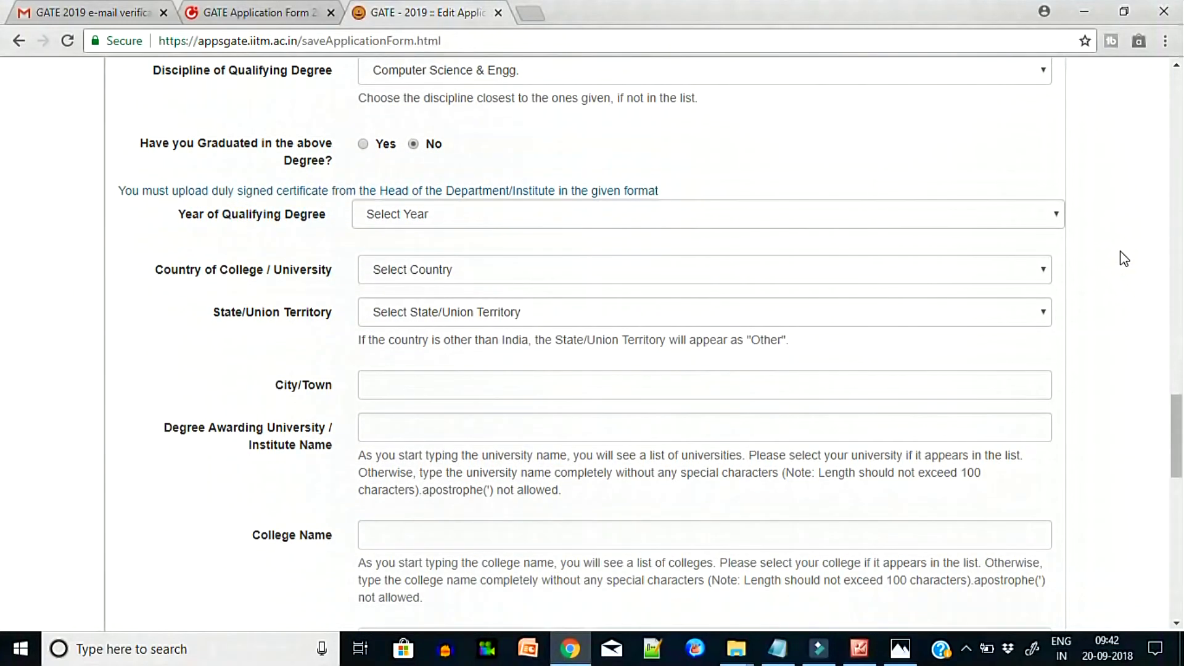
click(1050, 214)
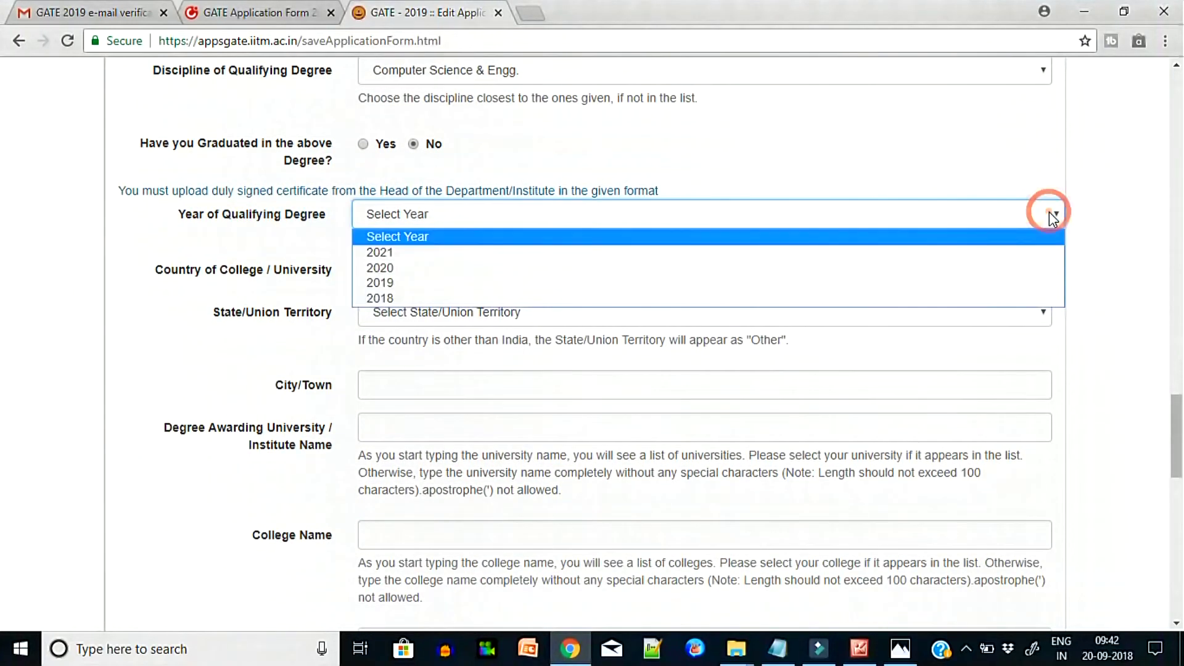
click(910, 285)
click(1105, 237)
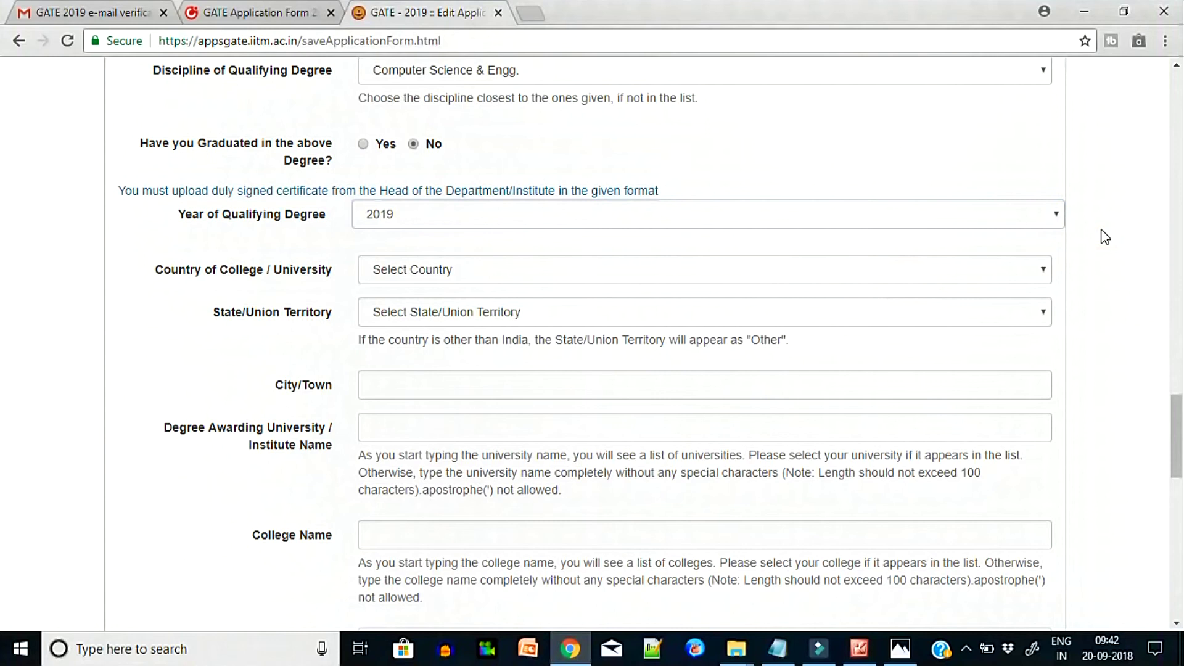
Step: Set the college's country to India and state to West Bengal
scroll(1105, 237, down, 2)
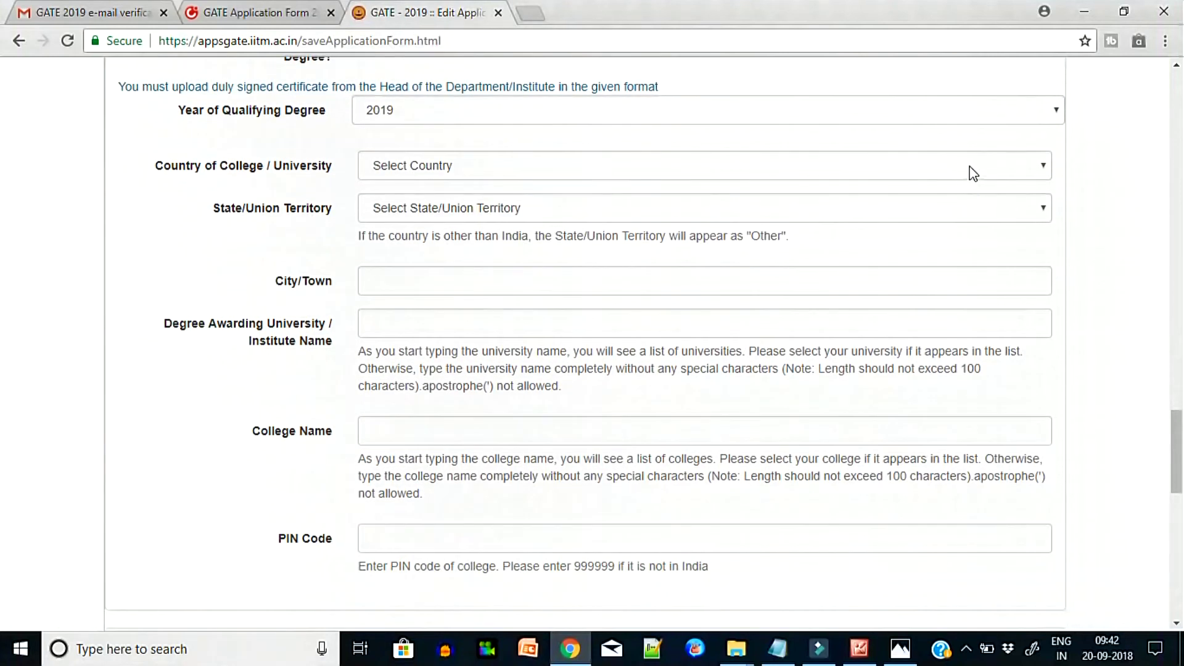
click(1011, 165)
key(Down)
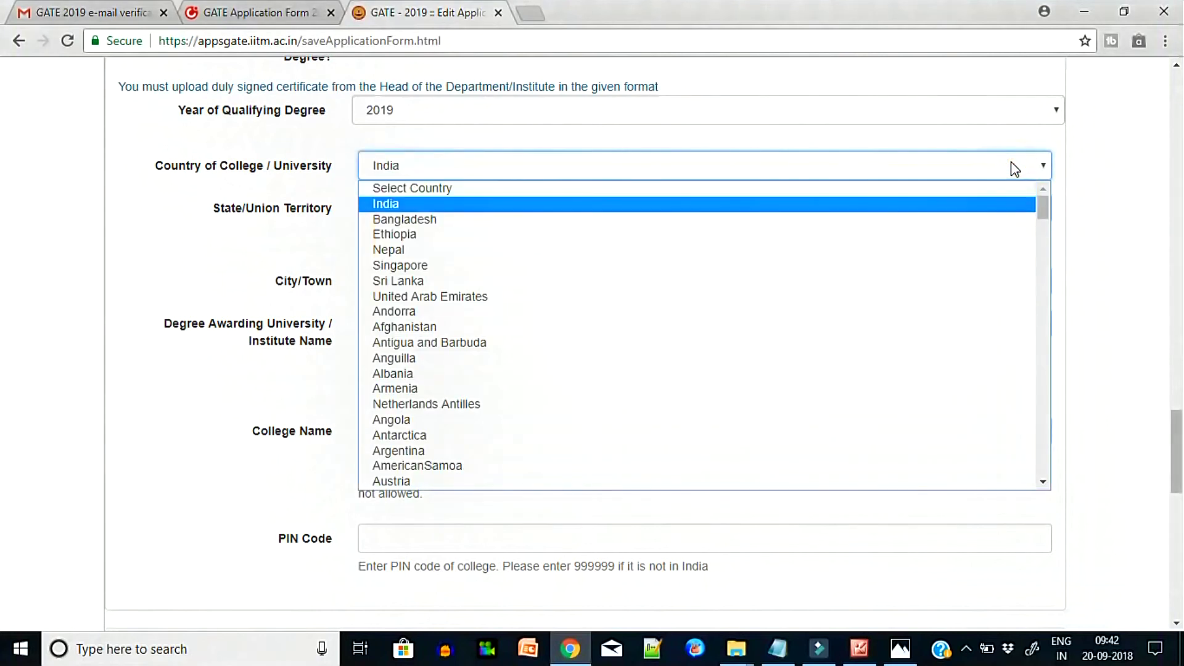
key(Return)
click(1100, 175)
scroll(1073, 182, down, 1)
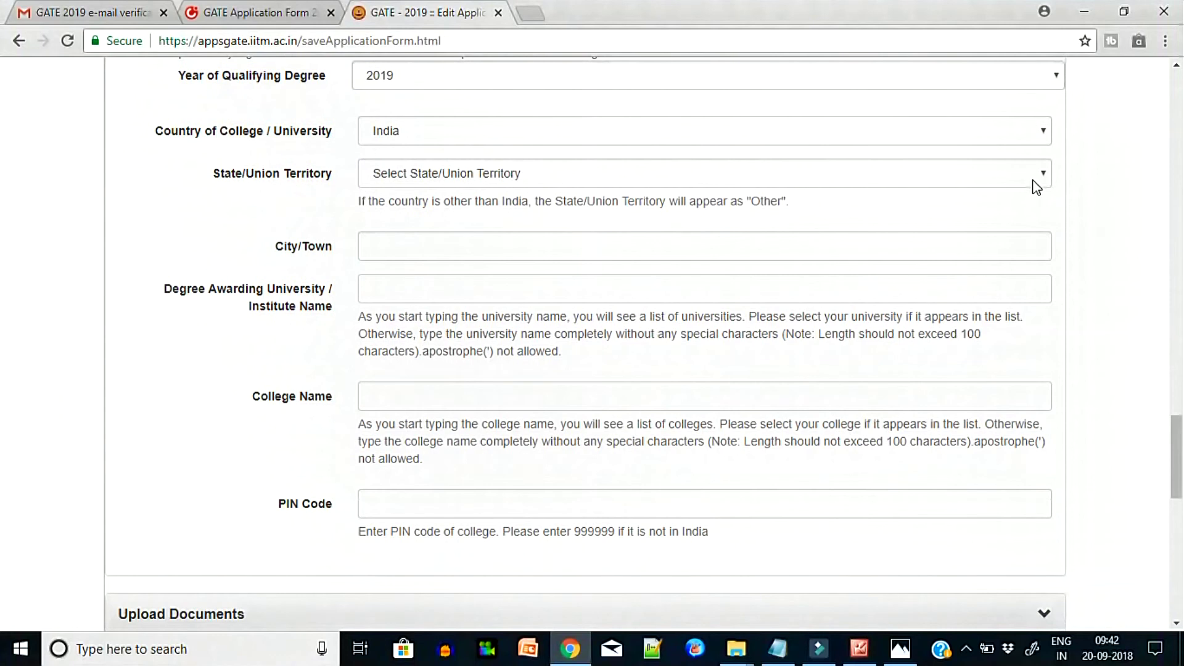
click(1035, 179)
key(w)
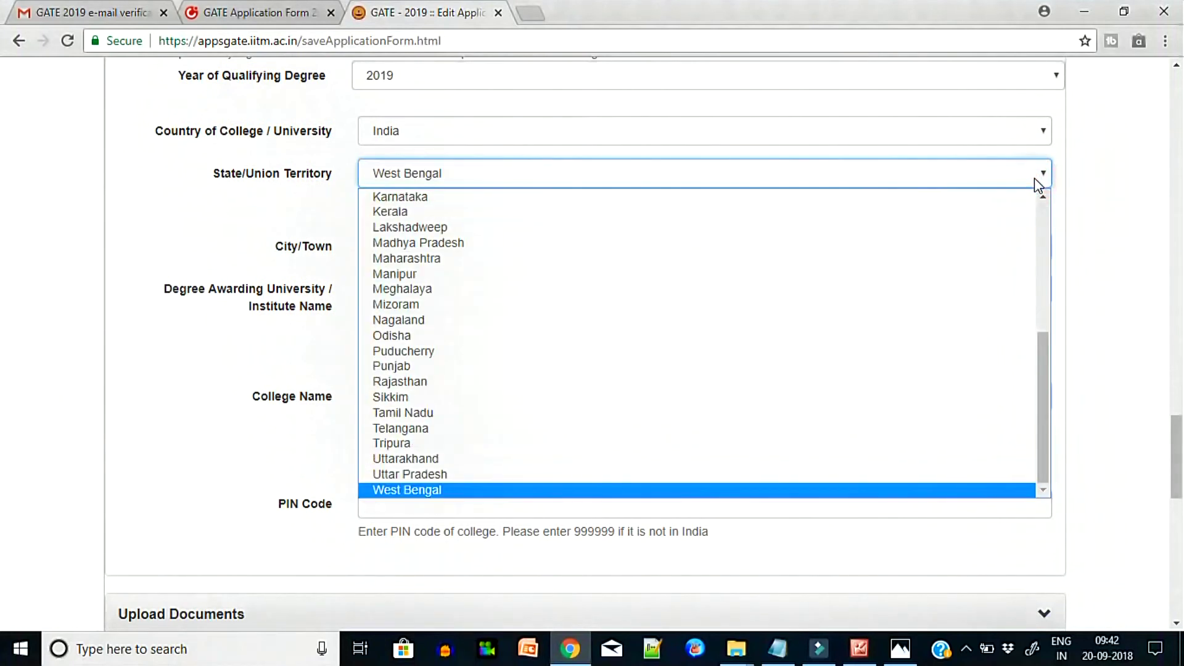
click(1038, 183)
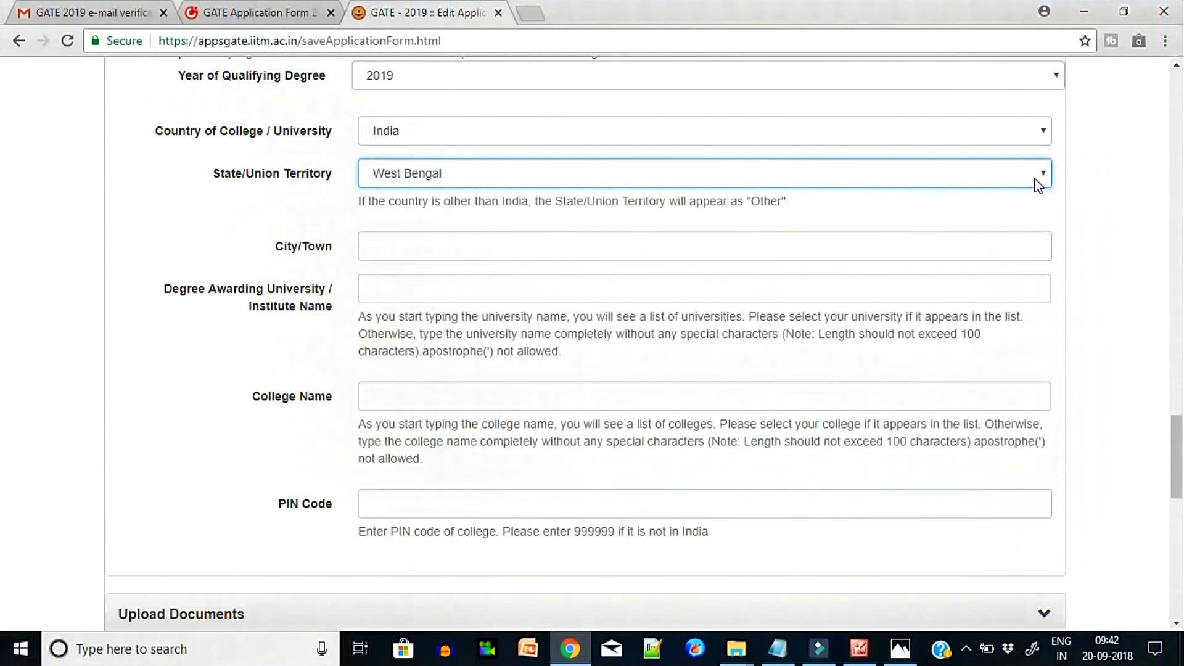
click(1096, 182)
Step: Enter city KOLKATA, pick University of Engineering and Management, Kolkata, and PIN 700156
scroll(1097, 183, down, 1)
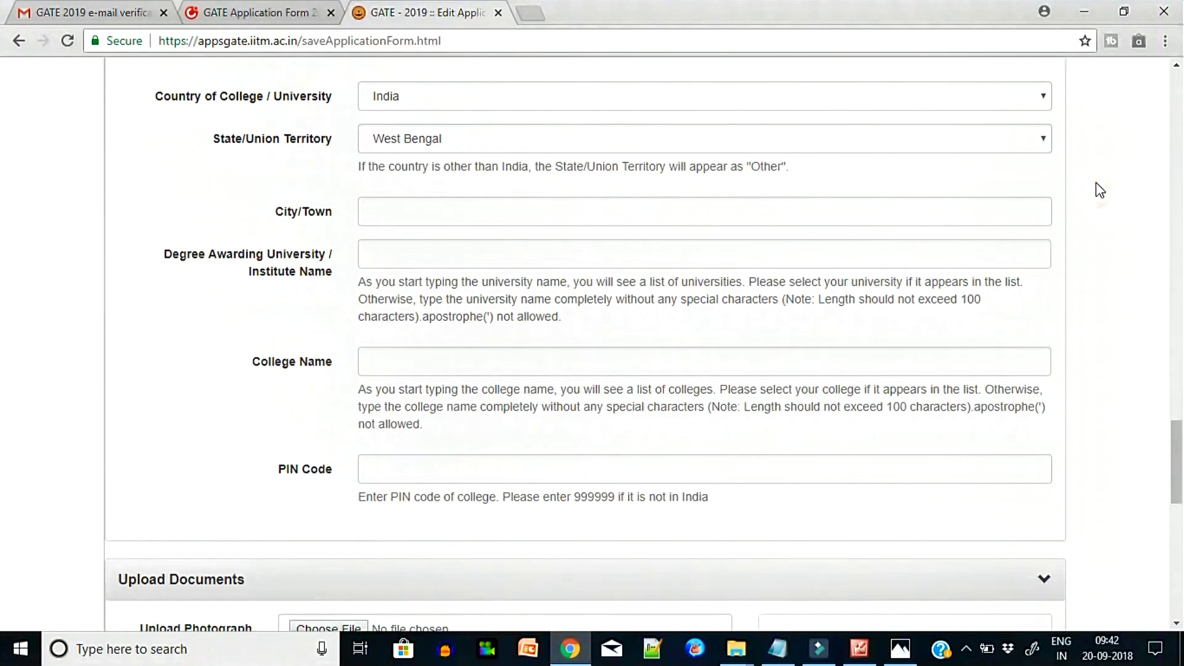
click(997, 213)
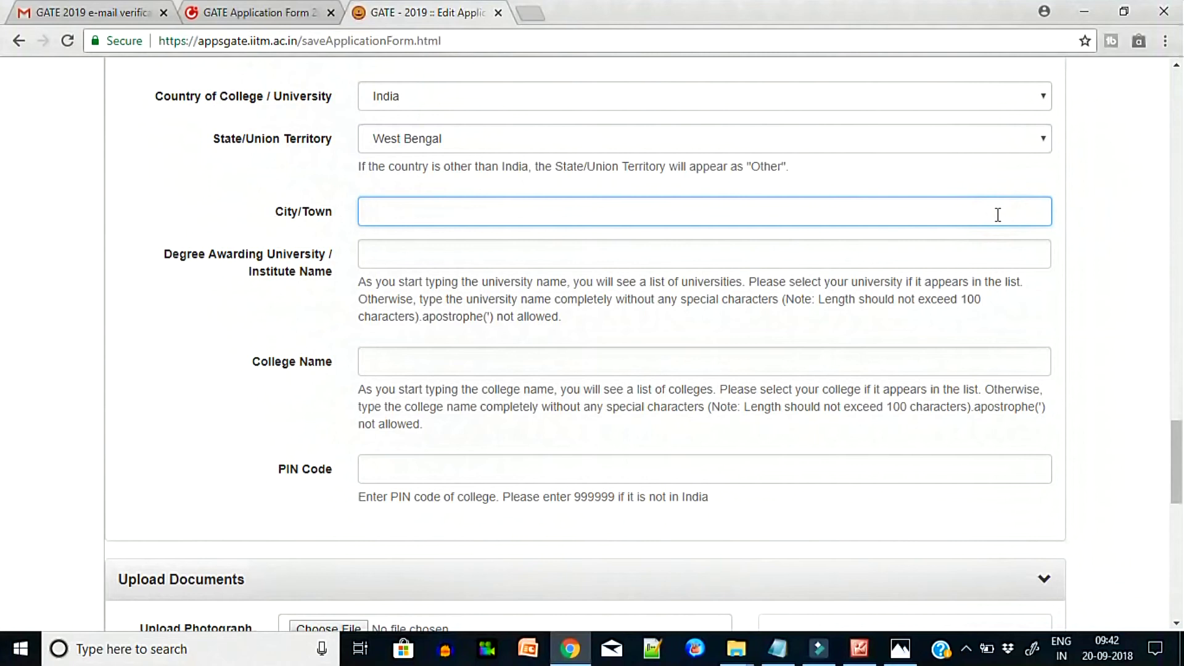
text(KOLKATA)
click(888, 253)
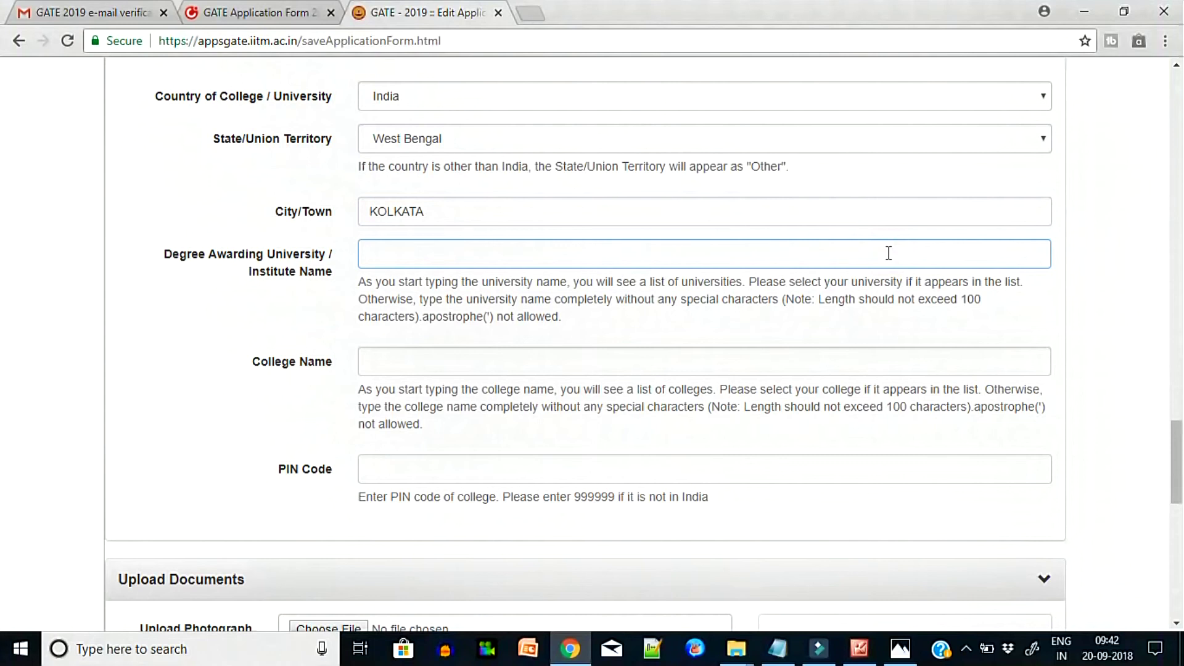
text(UN)
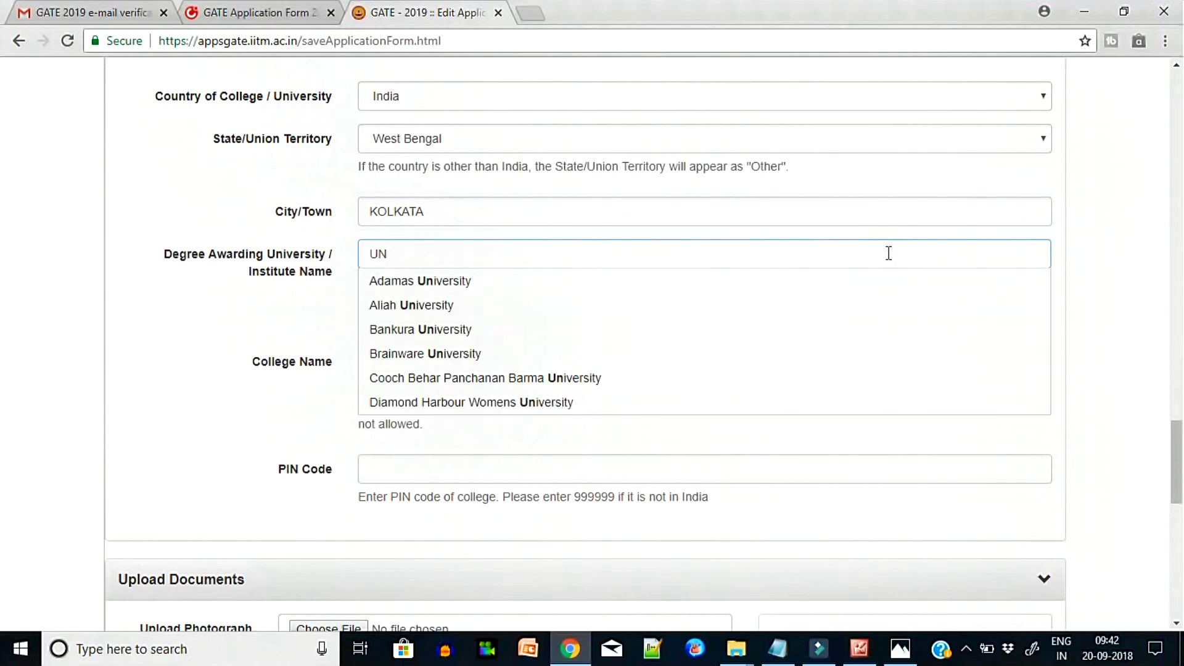
text(I)
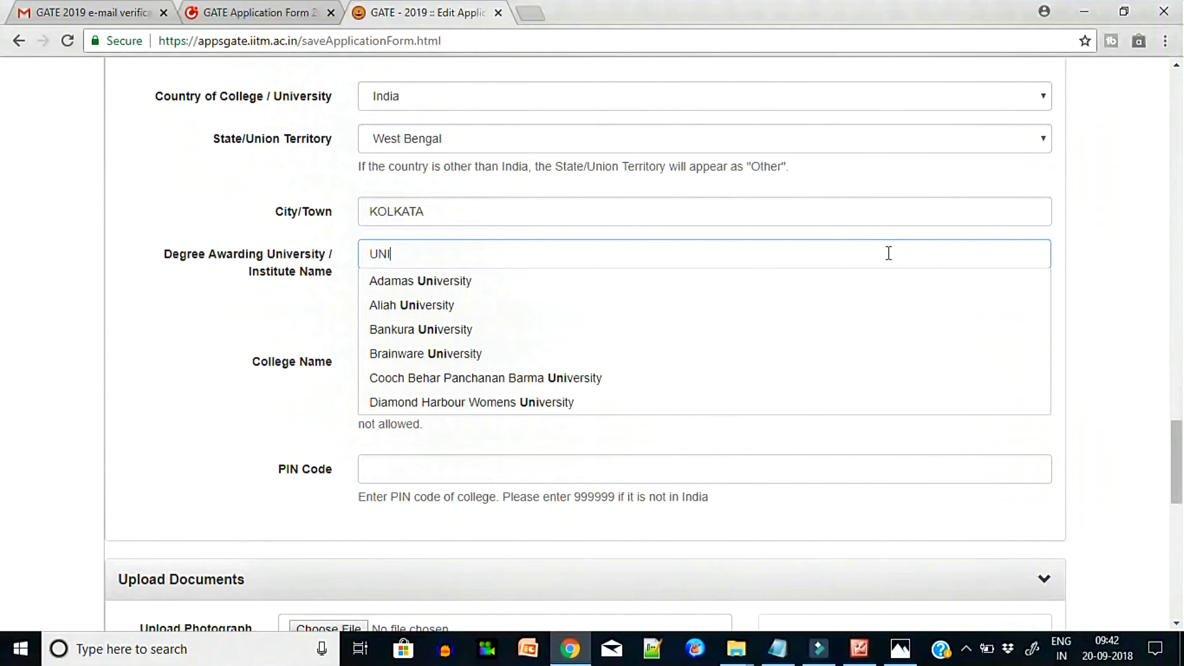
text(VER)
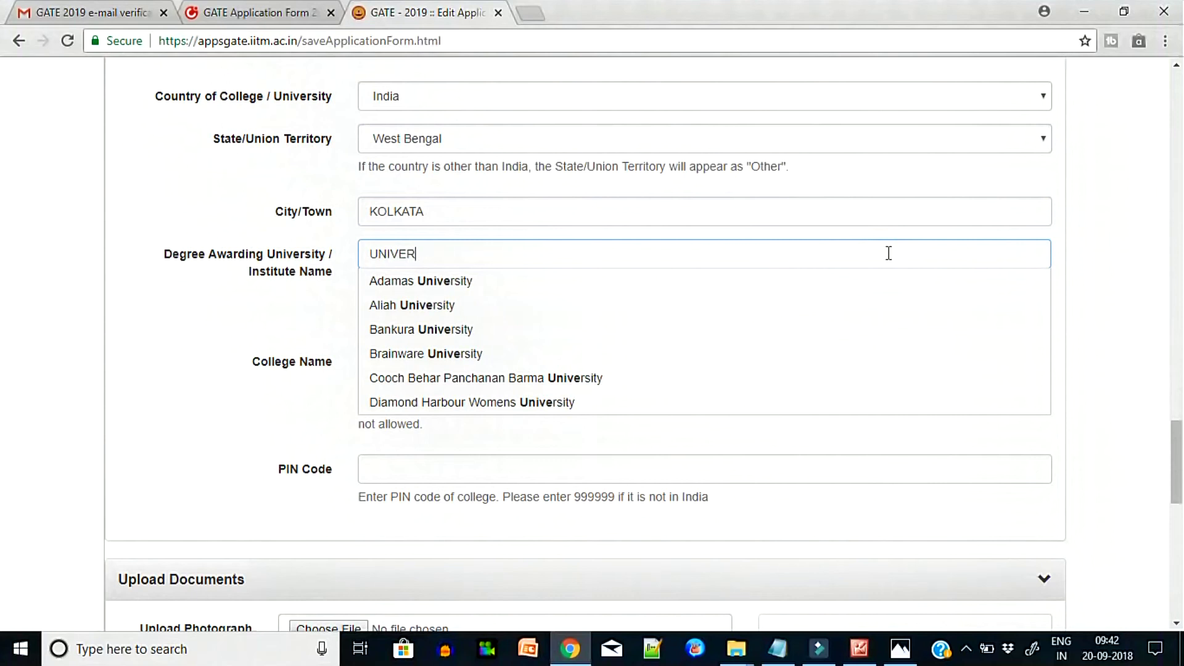
text(S)
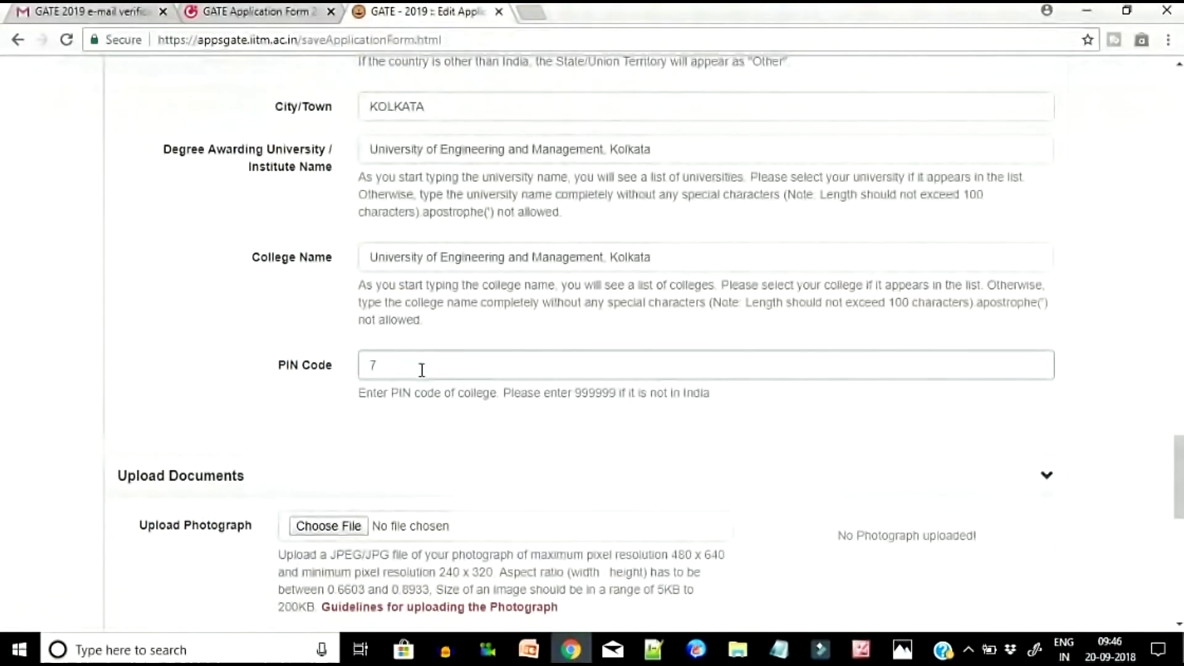
text(00156)
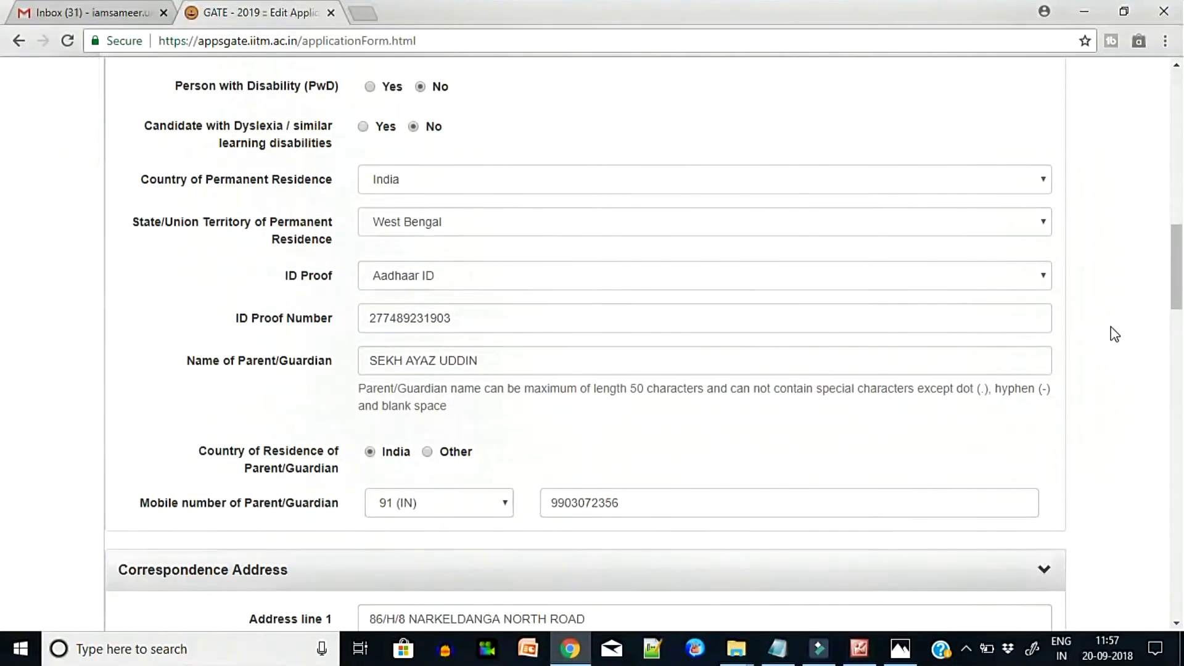
scroll(1114, 334, down, 7)
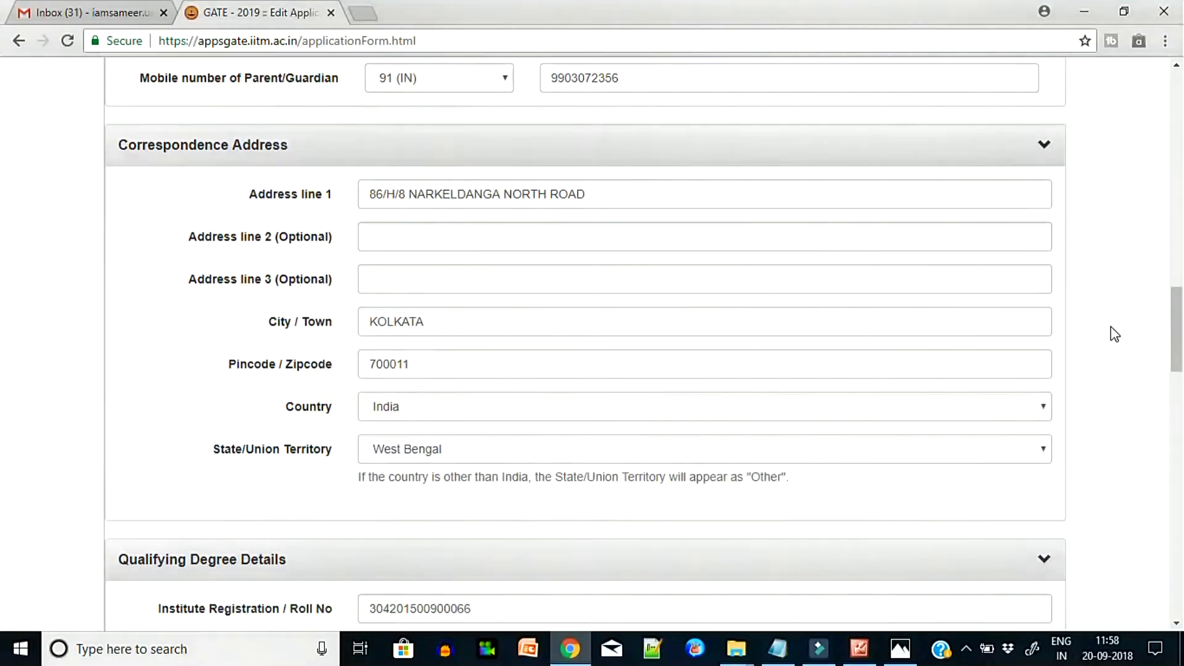
scroll(1114, 334, down, 10)
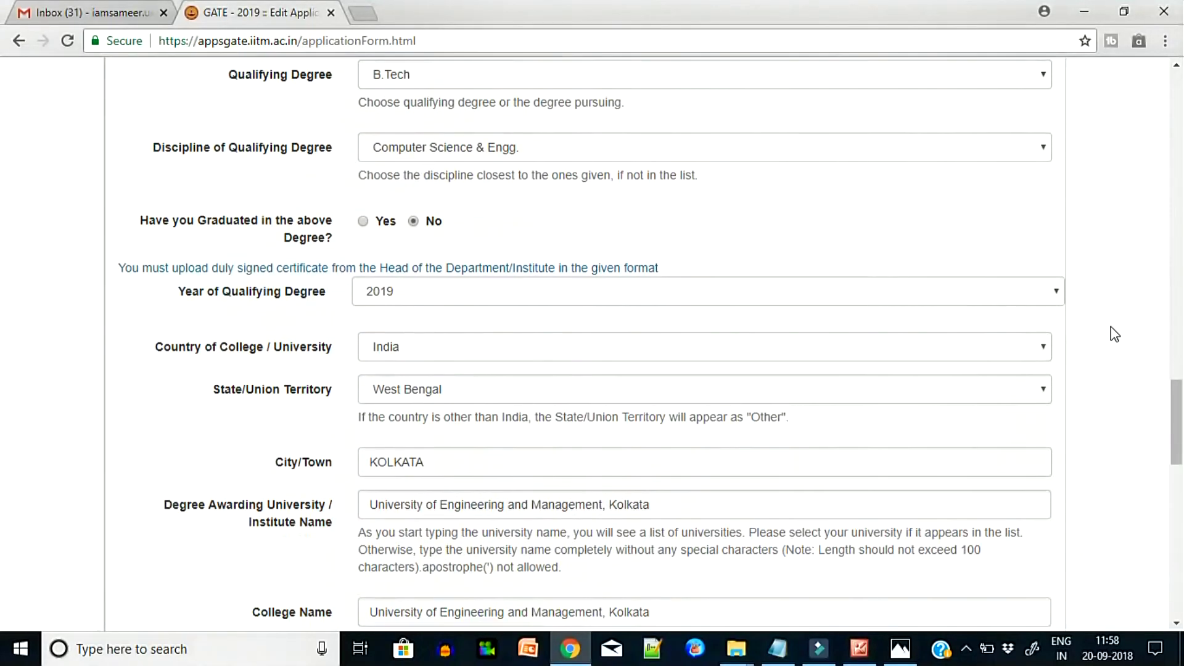
scroll(1115, 334, down, 8)
scroll(1115, 333, down, 4)
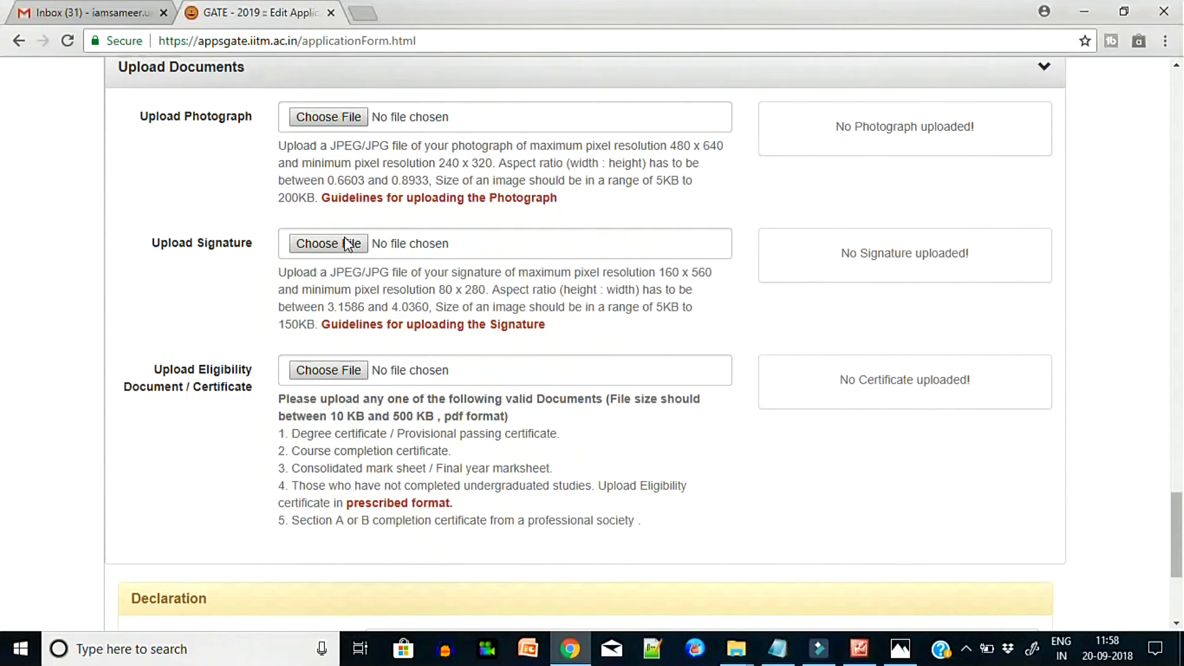
Step: Select photo DSC_0392_1.jpg and upload the cropped passport photograph
click(324, 121)
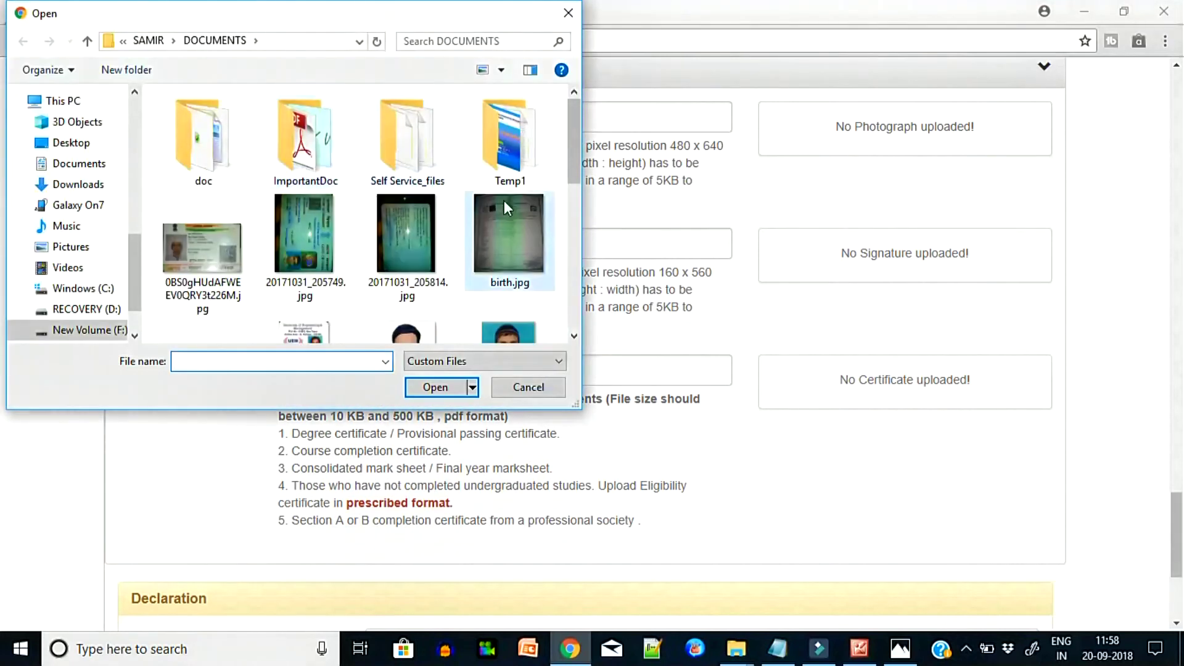
drag(575, 159, 576, 221)
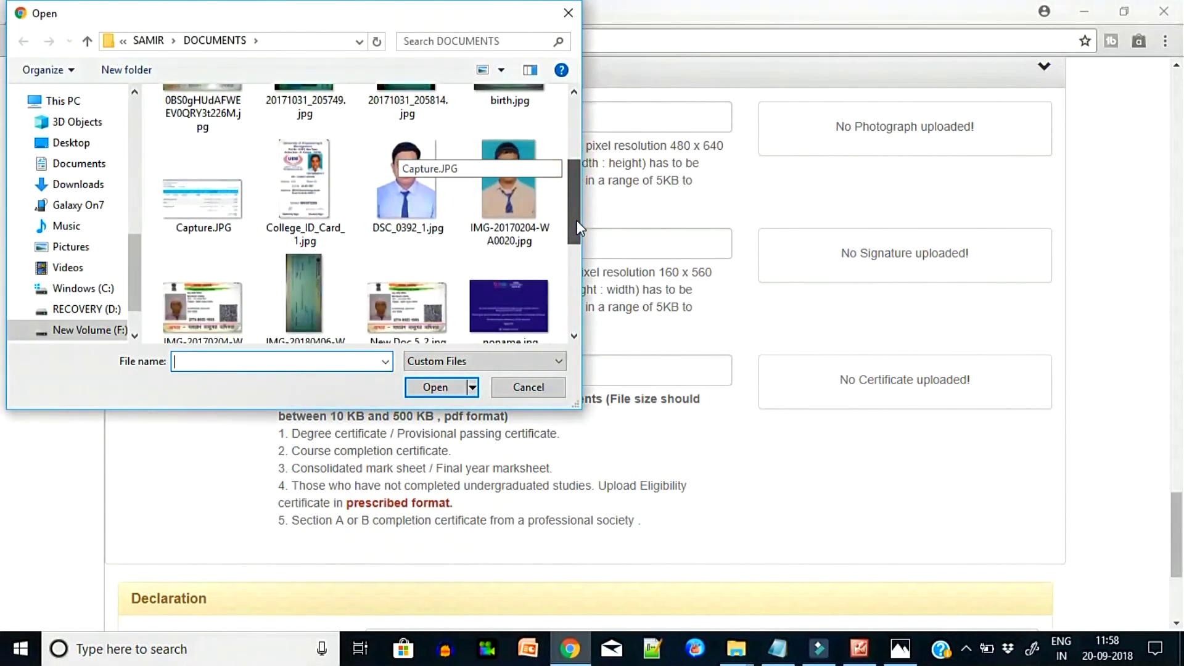
double_click(404, 199)
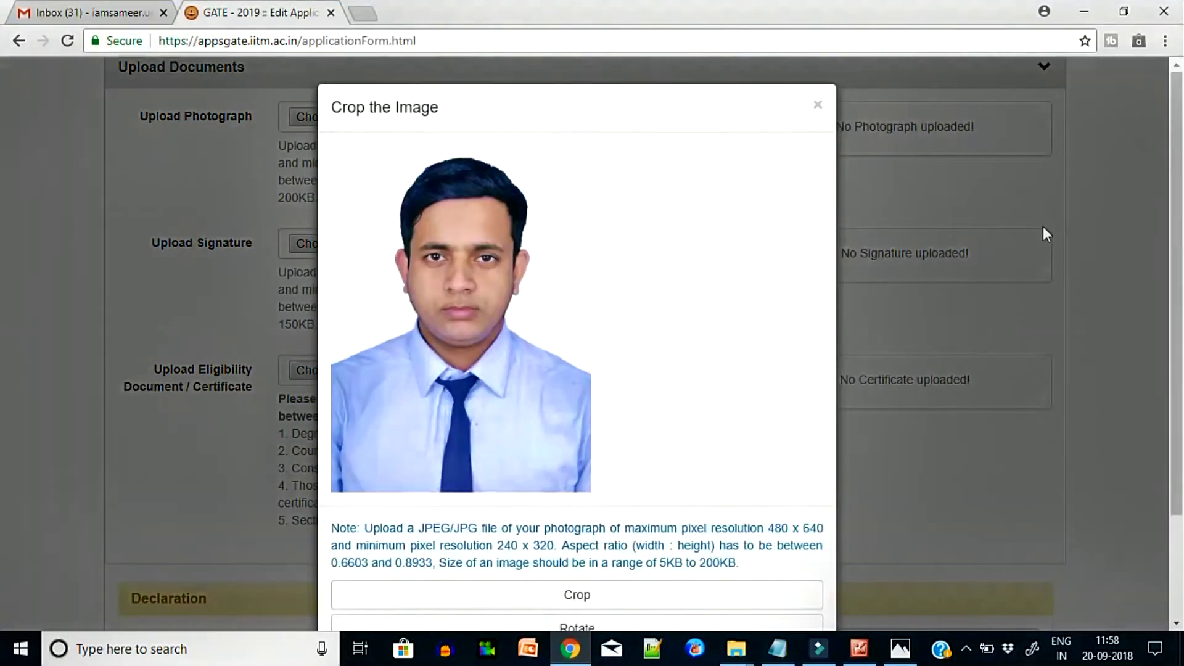
scroll(1178, 183, down, 3)
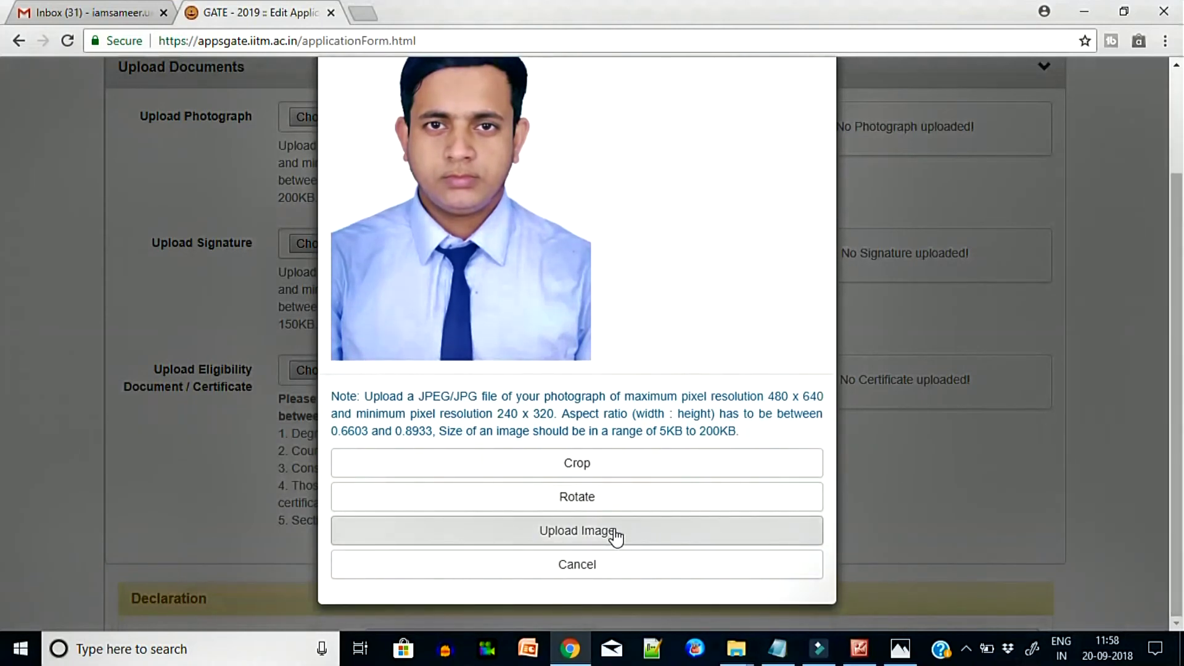
click(601, 530)
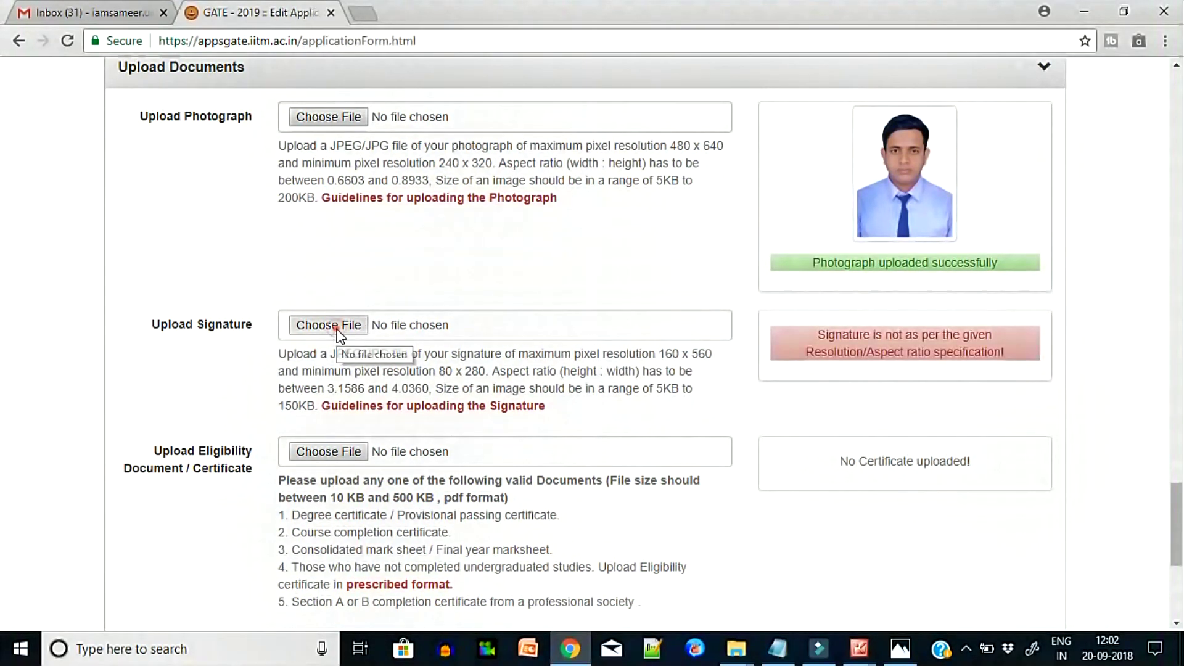
Step: Choose Sign.jpg under Upload Signature and upload it from the crop dialog
click(333, 331)
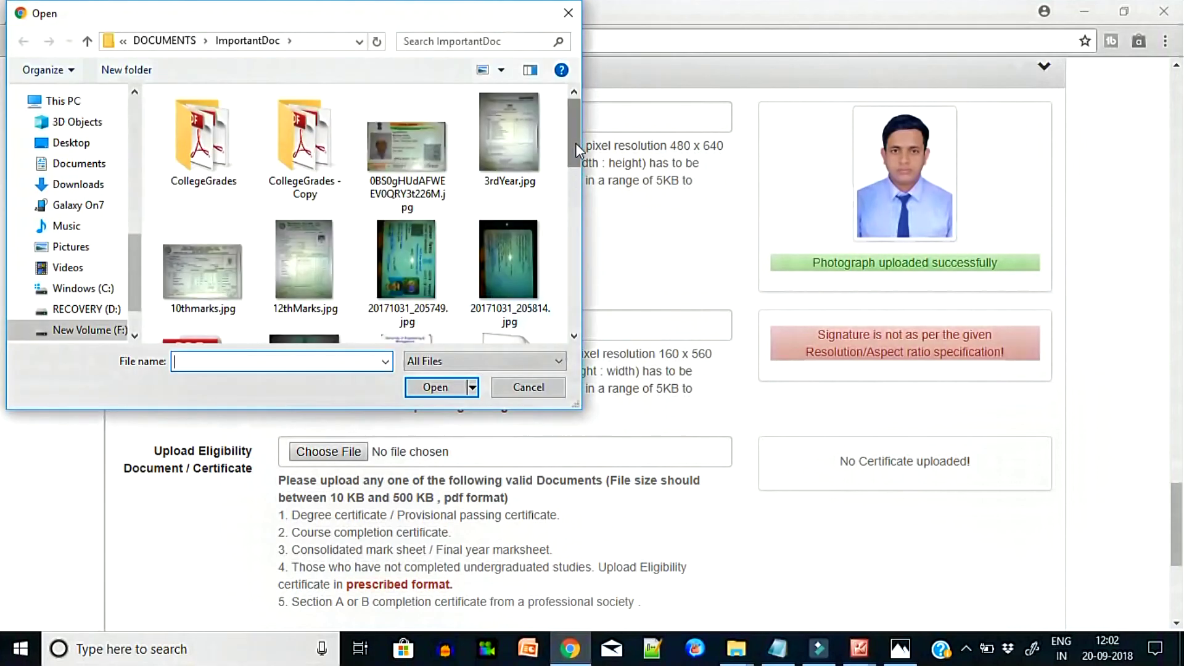
scroll(576, 143, down, 5)
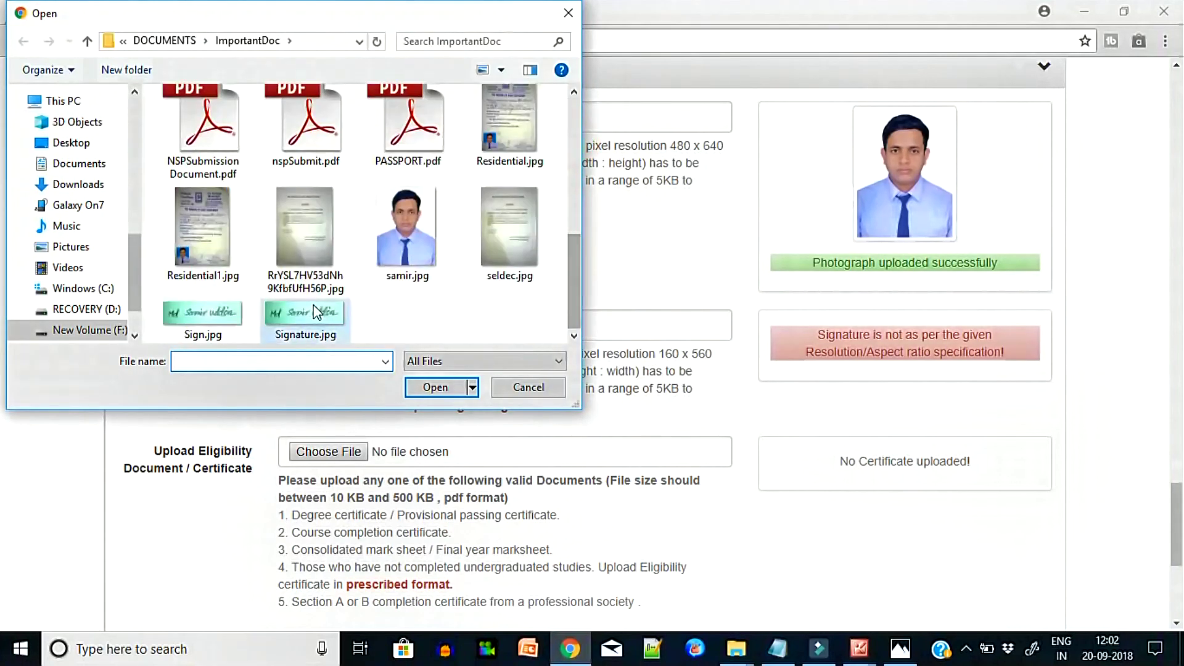
click(201, 310)
double_click(201, 311)
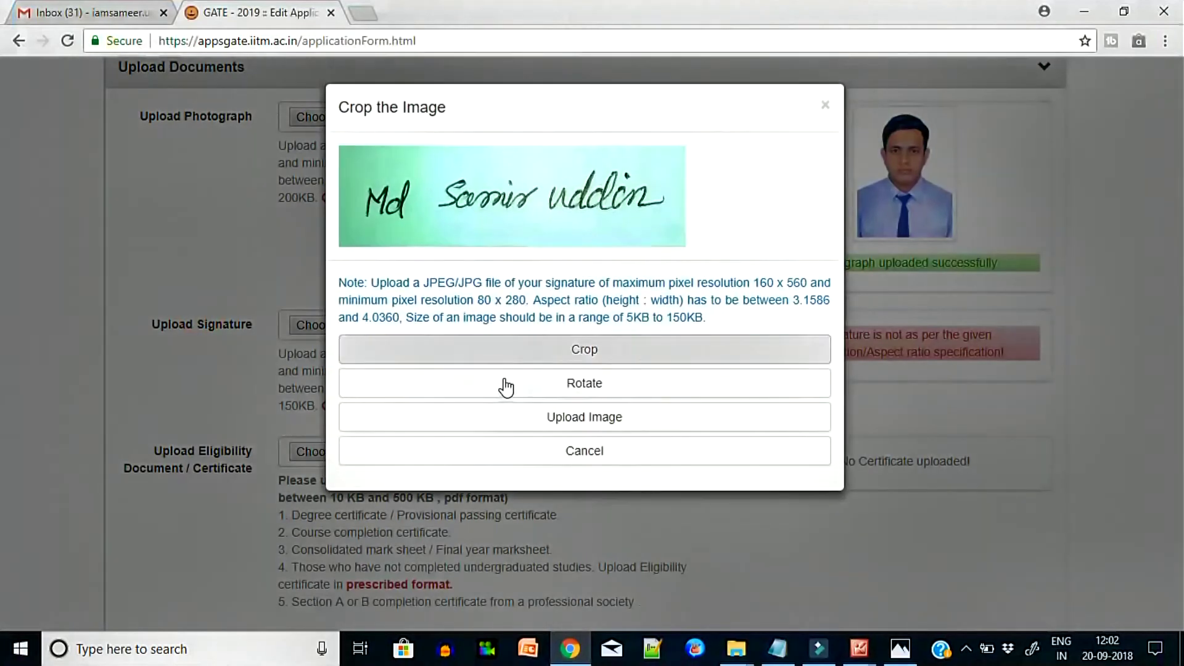
click(608, 418)
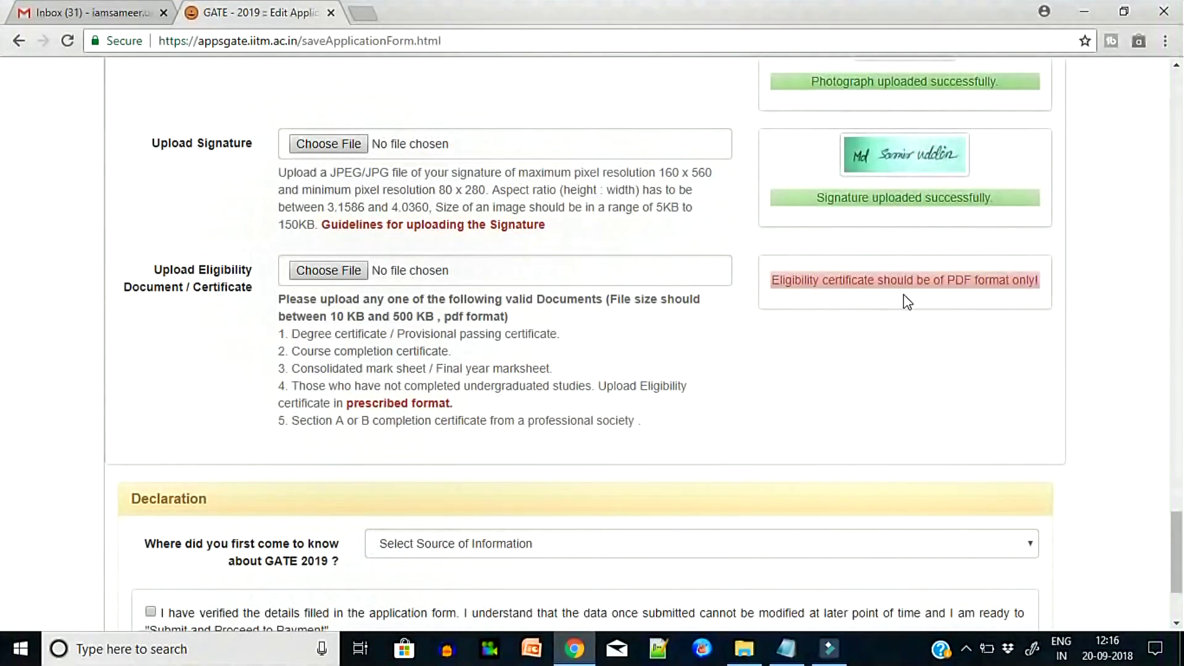
Step: Submit Declaration.pdf as the eligibility certificate, which is rejected for size
click(318, 271)
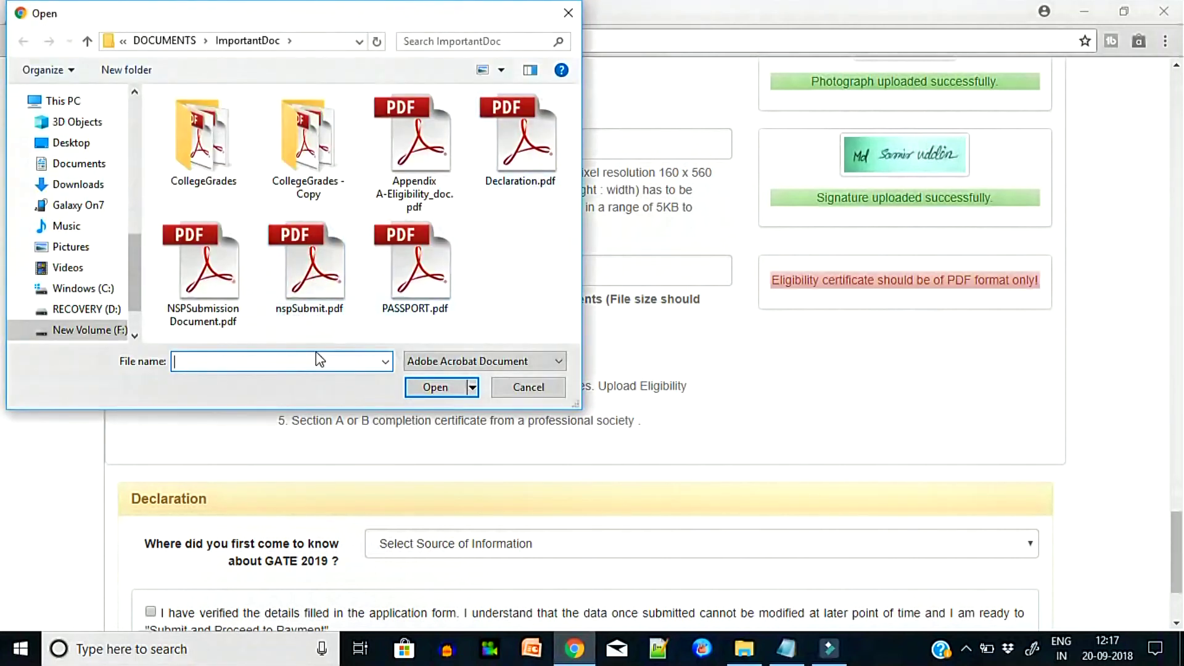
text(de)
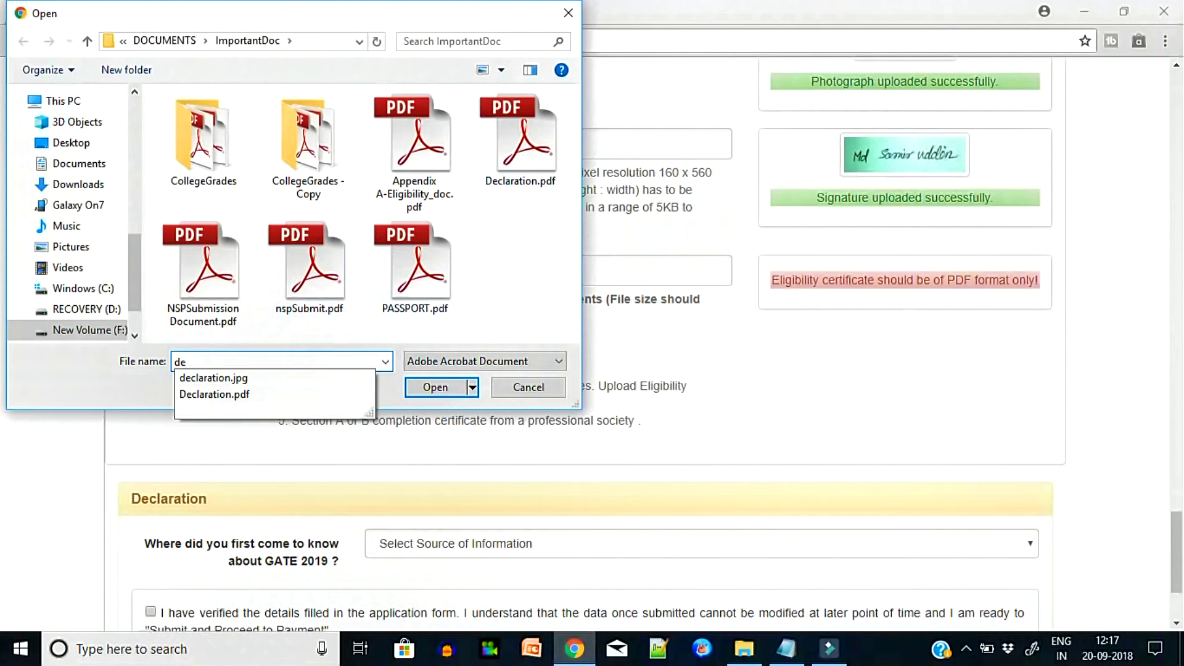
key(Down)
key(Down)
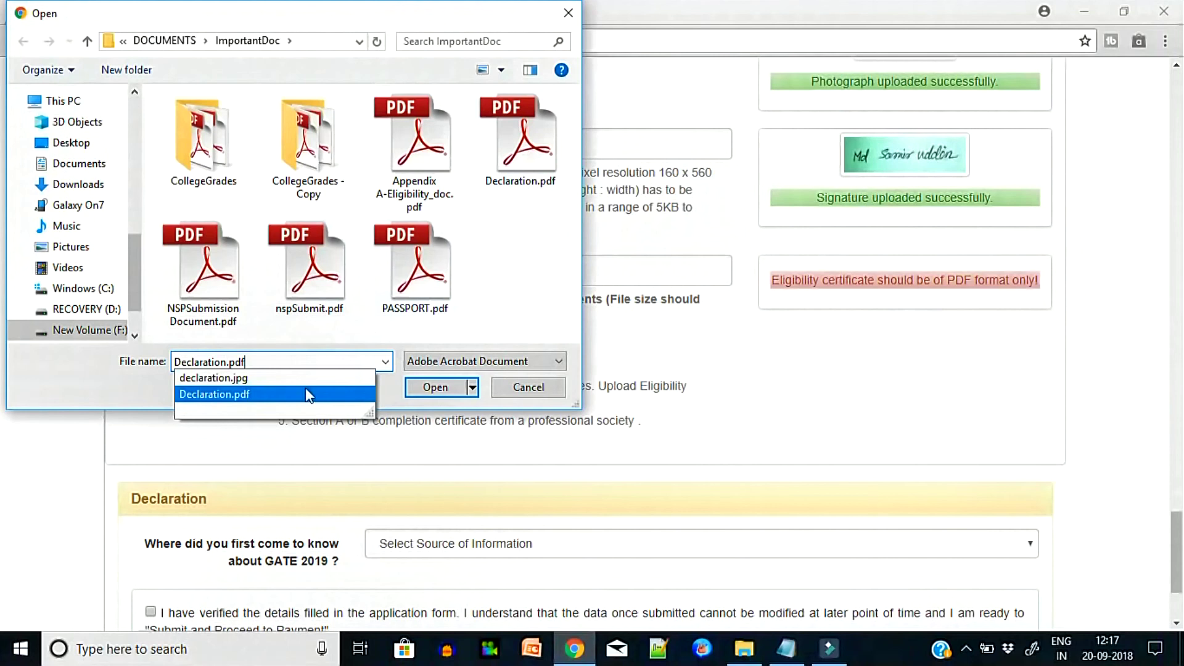
click(305, 393)
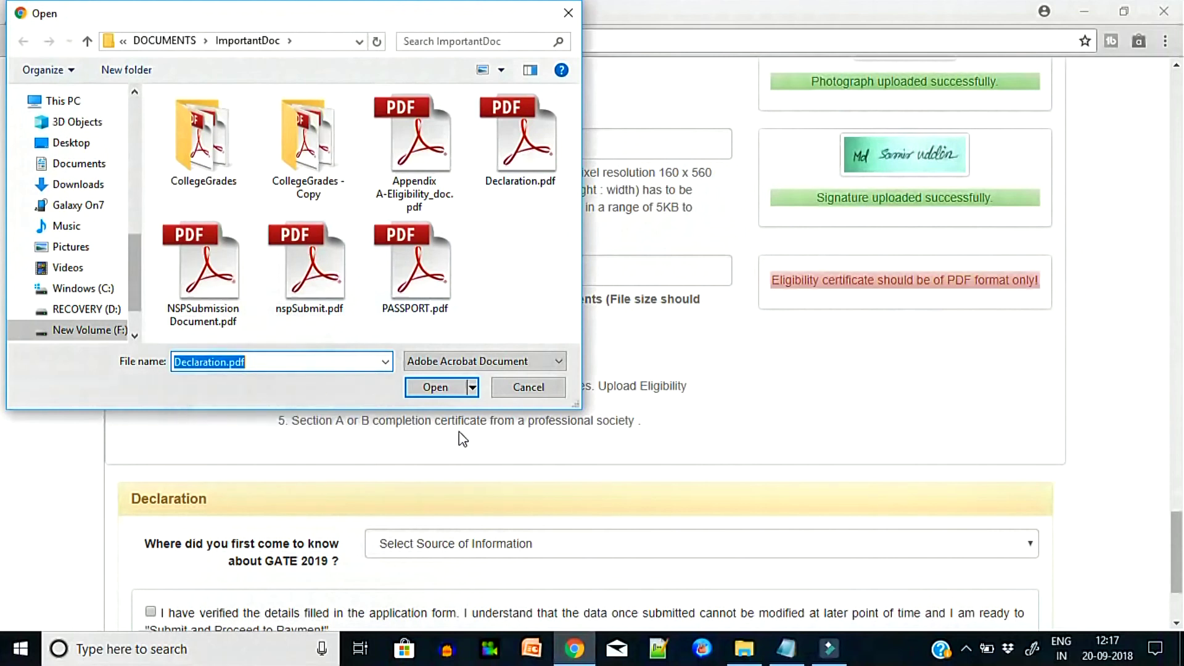
click(434, 388)
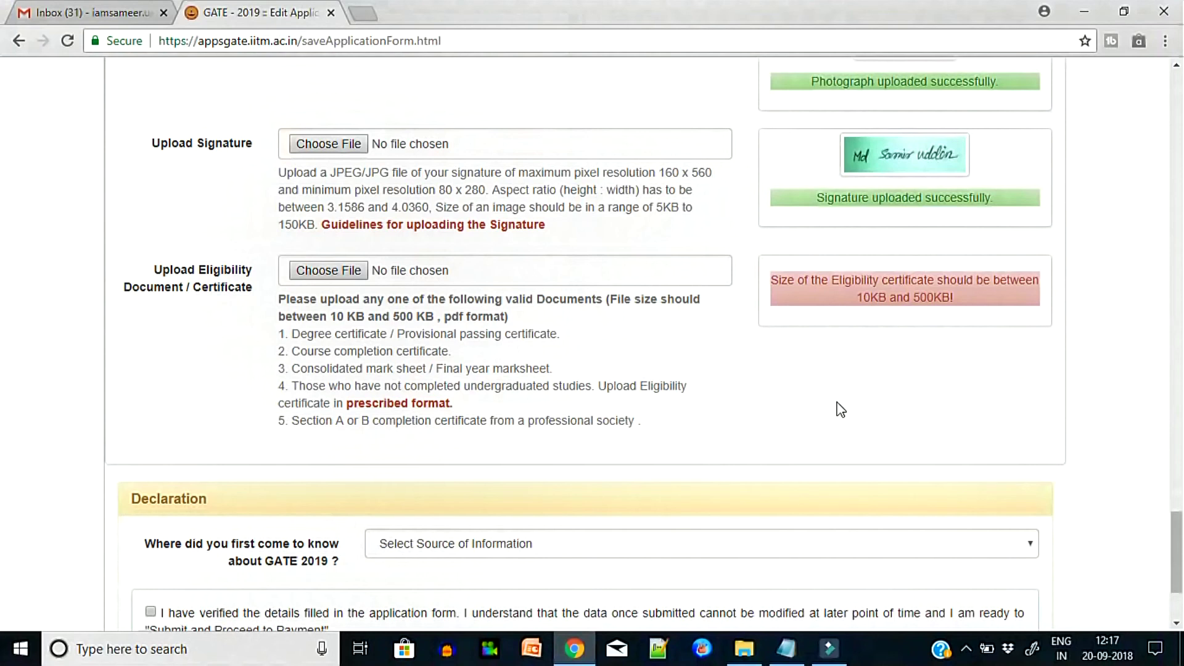
scroll(841, 409, down, 3)
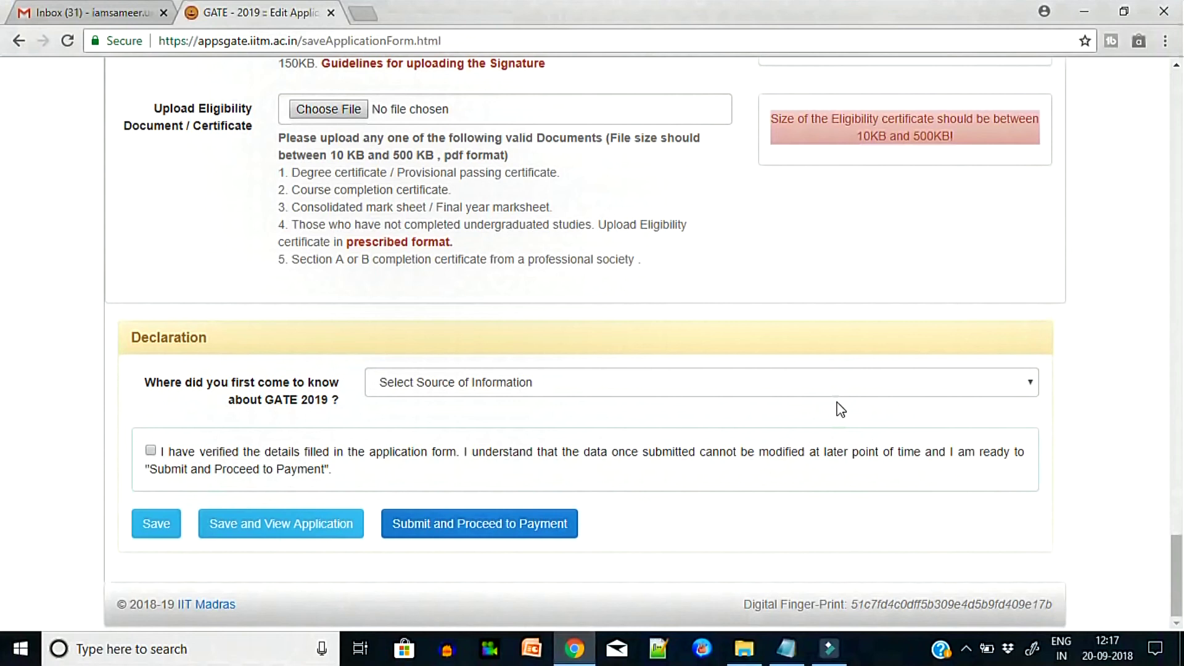
Step: Open and read through the Appendix A-Eligibility_doc.pdf certificate template, then go back to the GATE - 2019 form
click(419, 243)
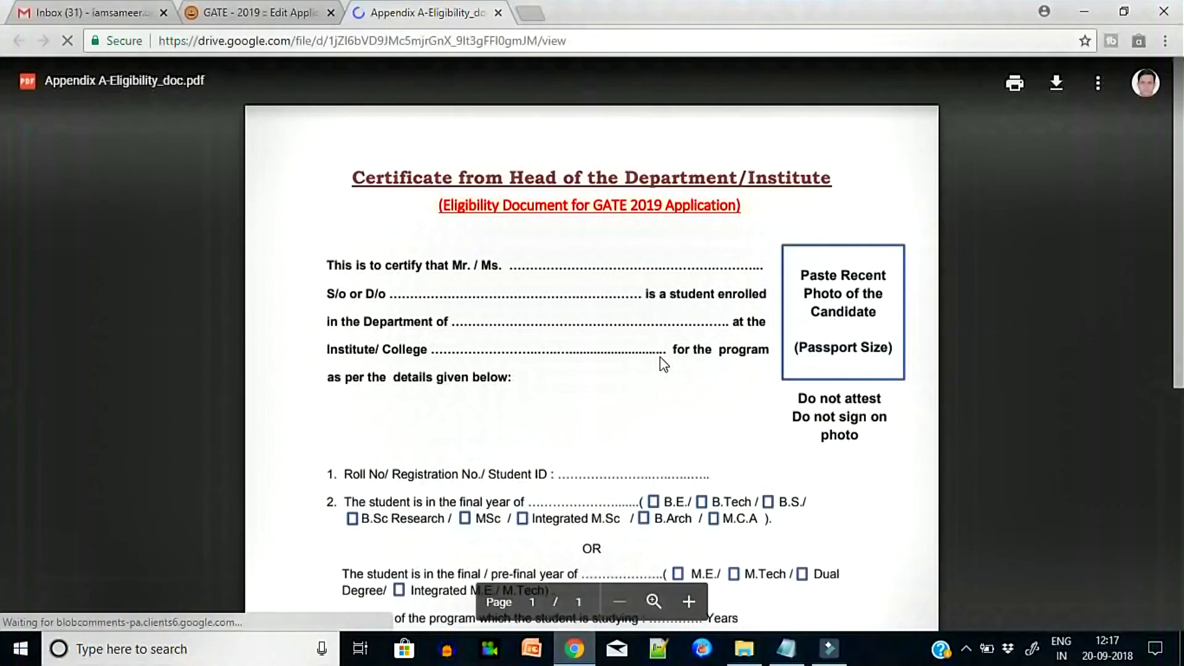
scroll(663, 364, down, 4)
scroll(664, 364, up, 4)
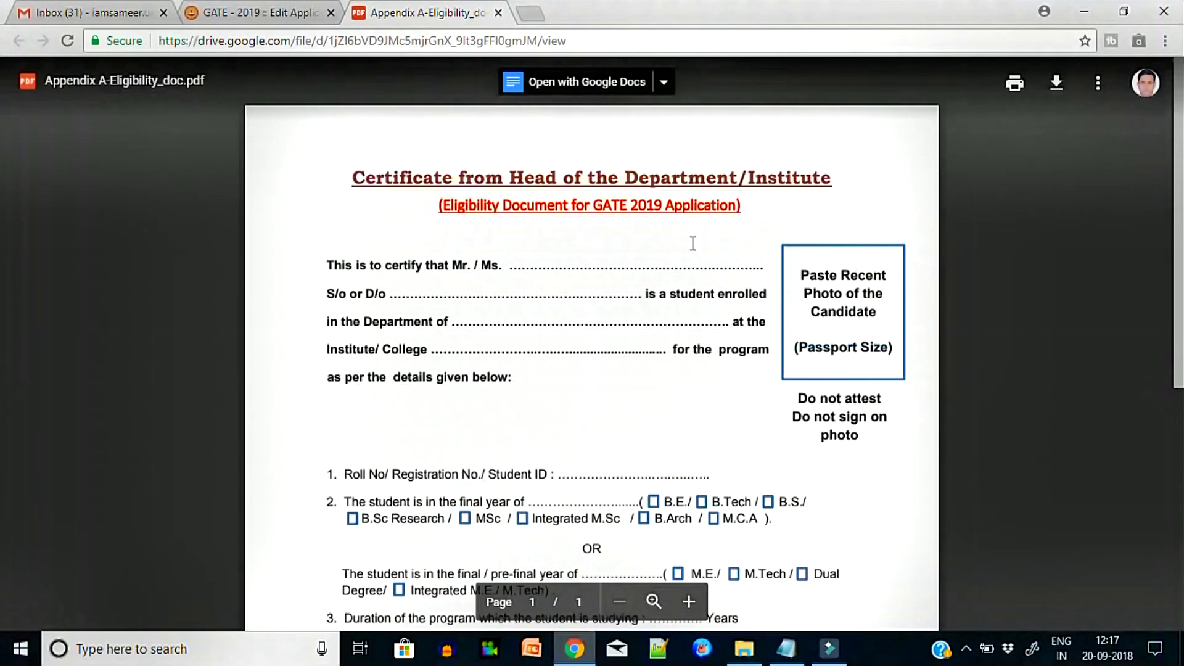
scroll(659, 237, down, 2)
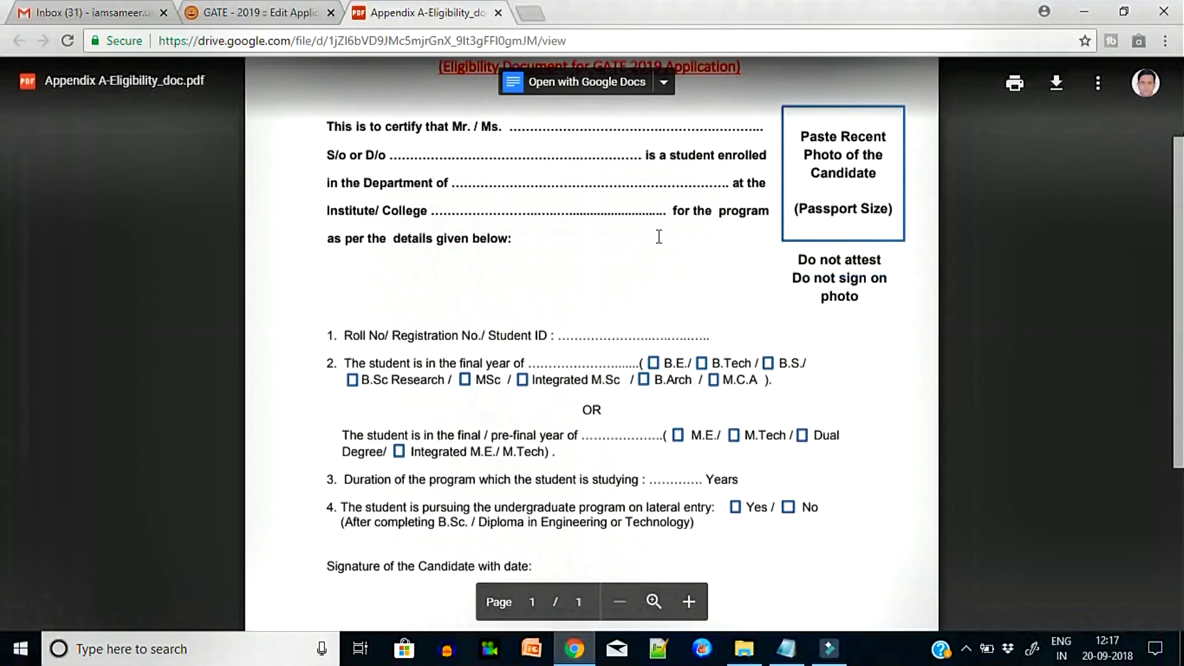
scroll(659, 236, down, 5)
scroll(659, 237, up, 7)
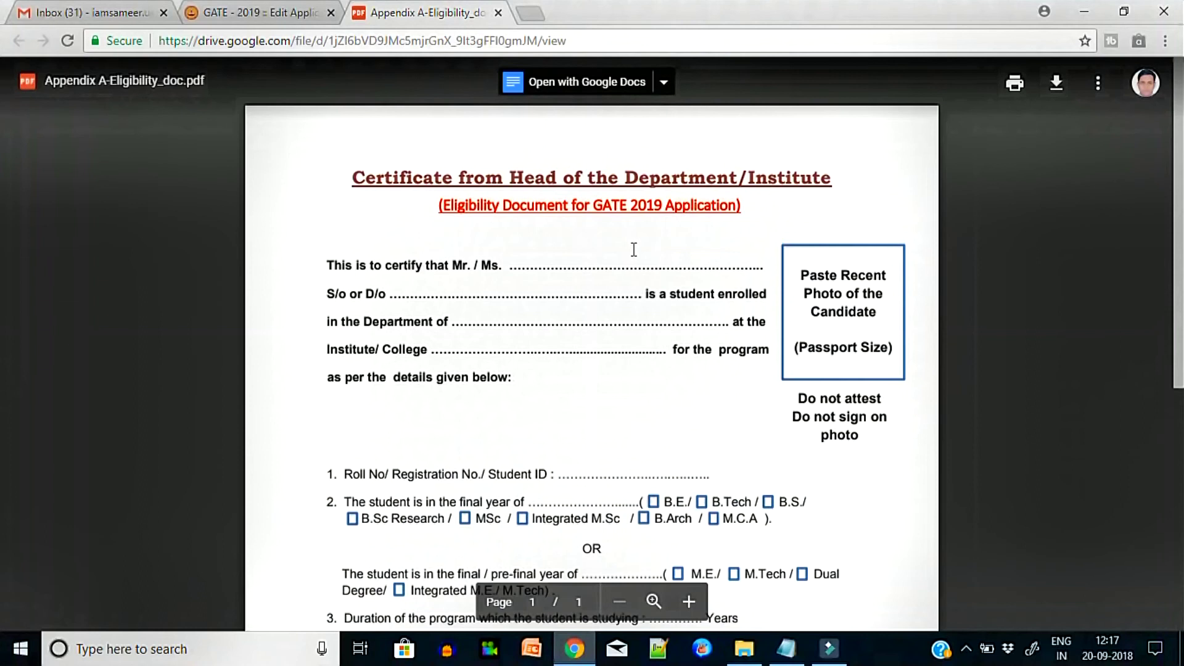
click(250, 13)
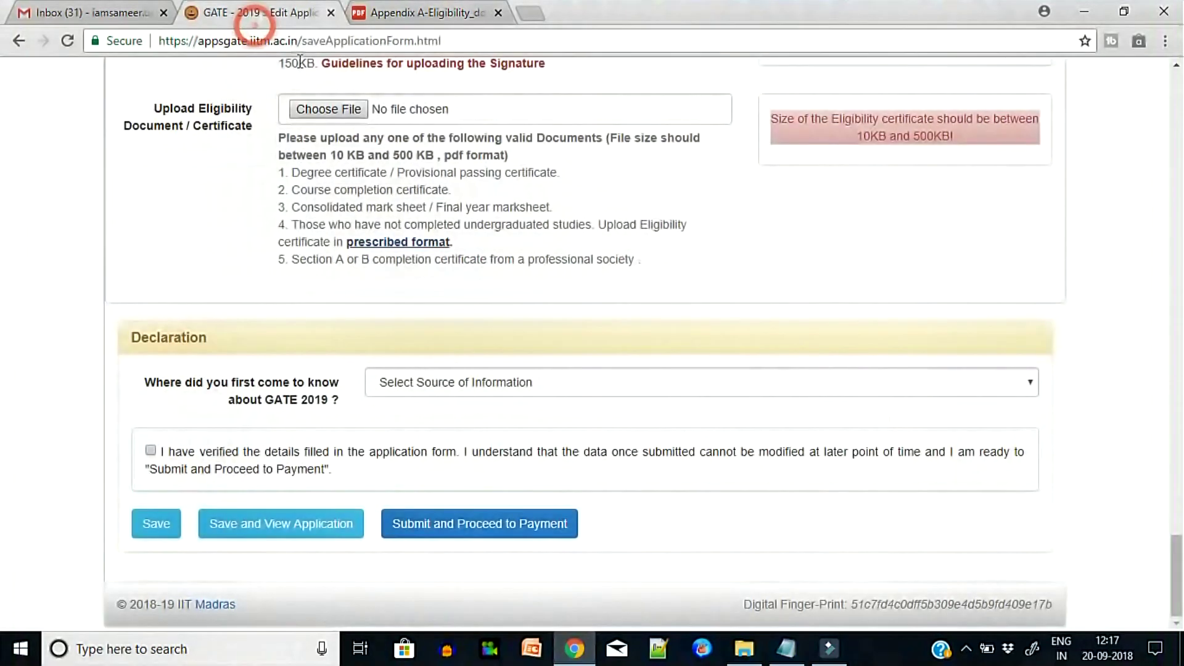
Step: Choose Other as the Source of Information for GATE 2019
scroll(442, 356, up, 3)
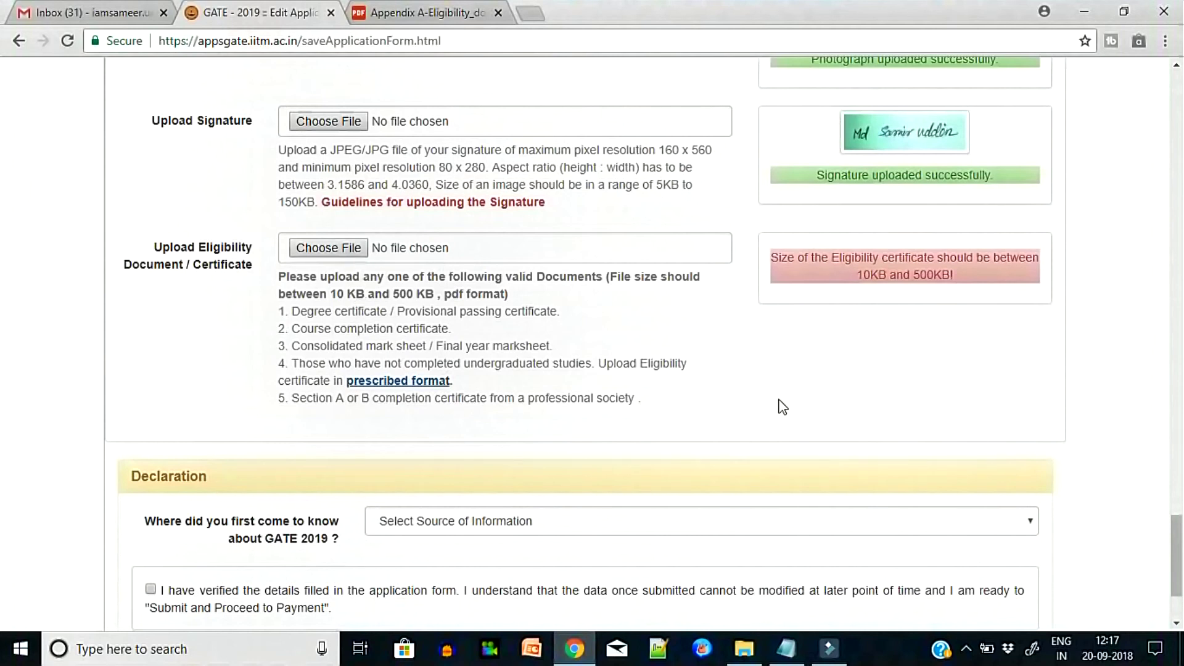
scroll(782, 407, down, 3)
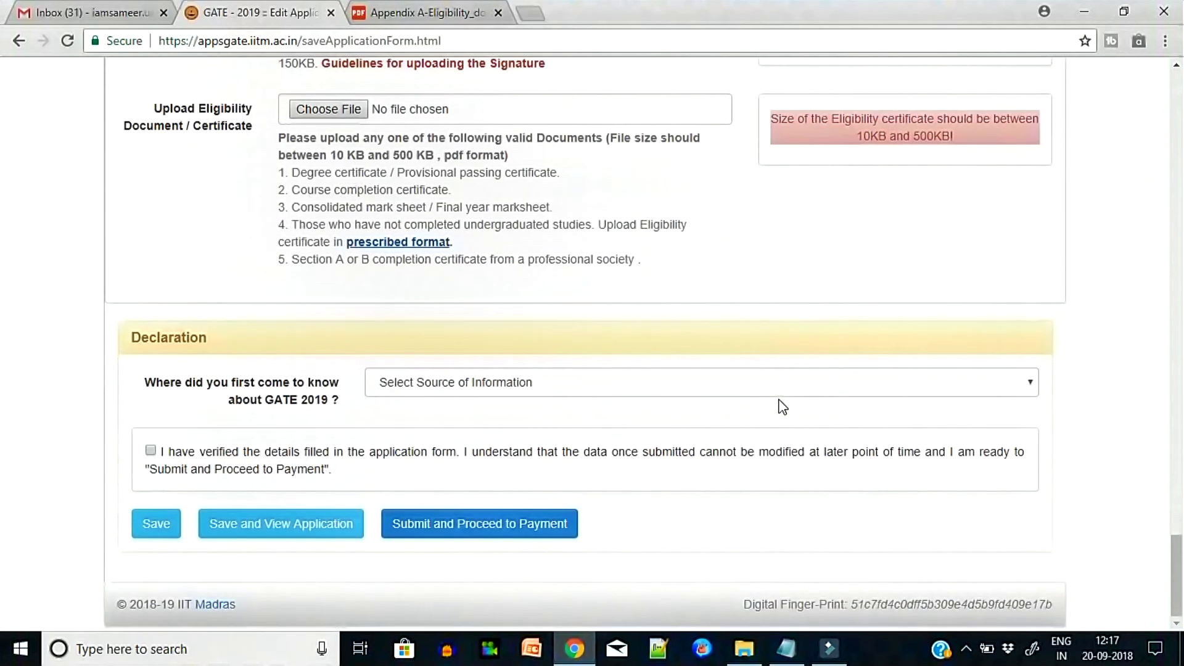
click(446, 383)
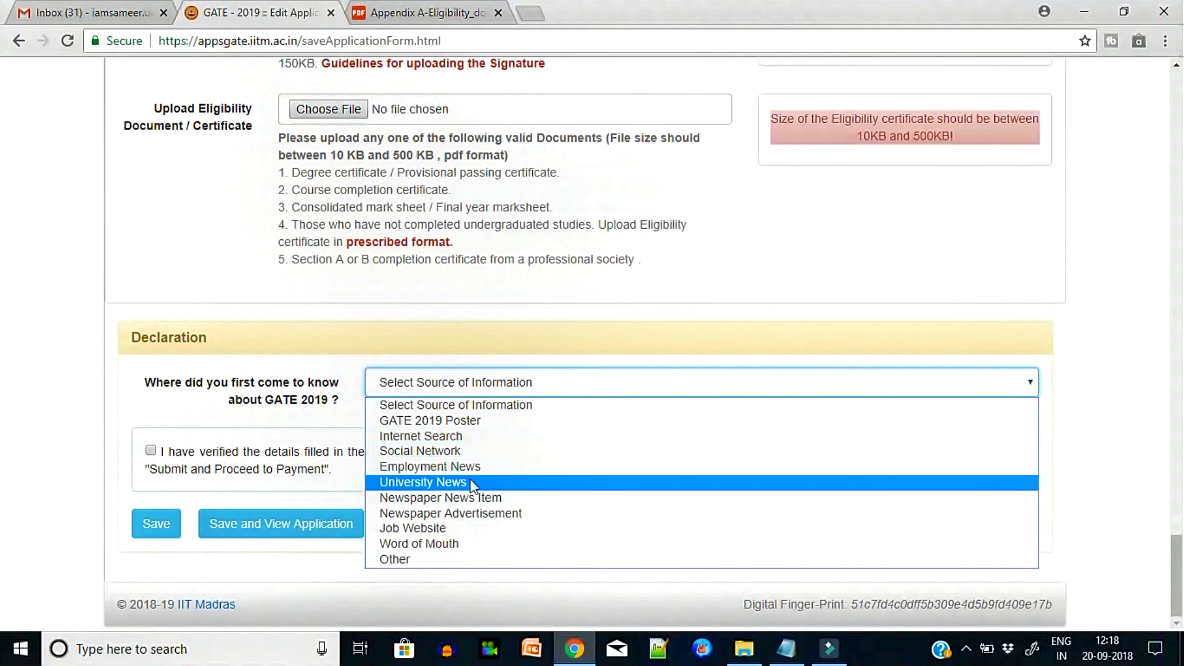
key(Down)
key(Down)
key(Down)
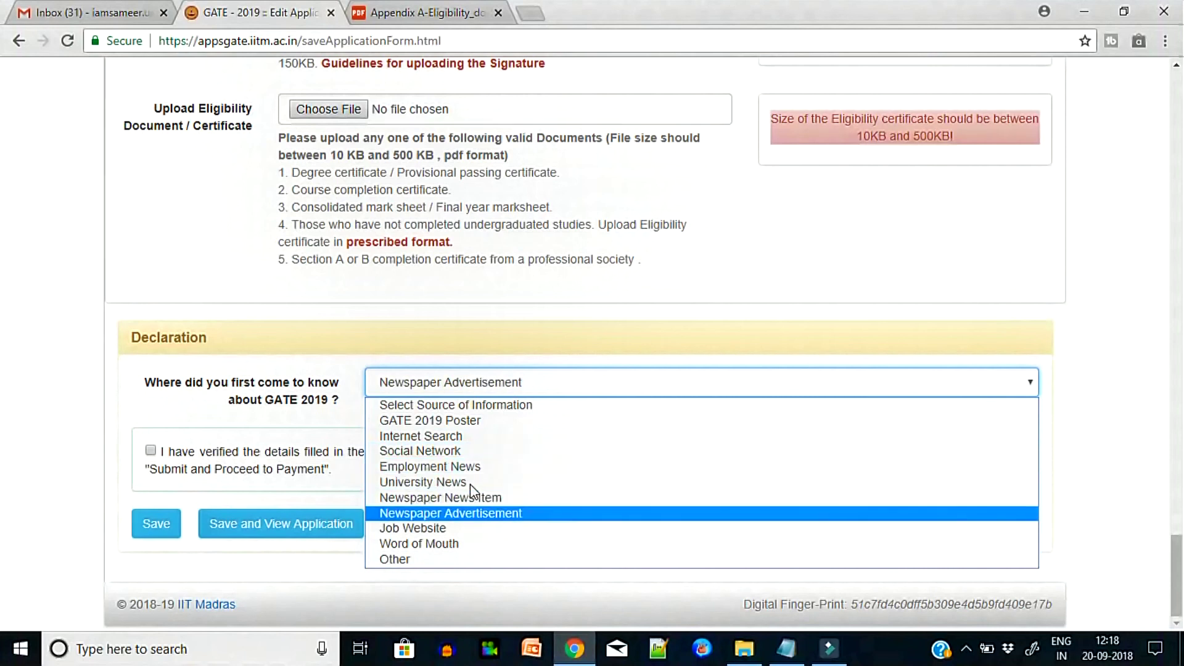
key(Down)
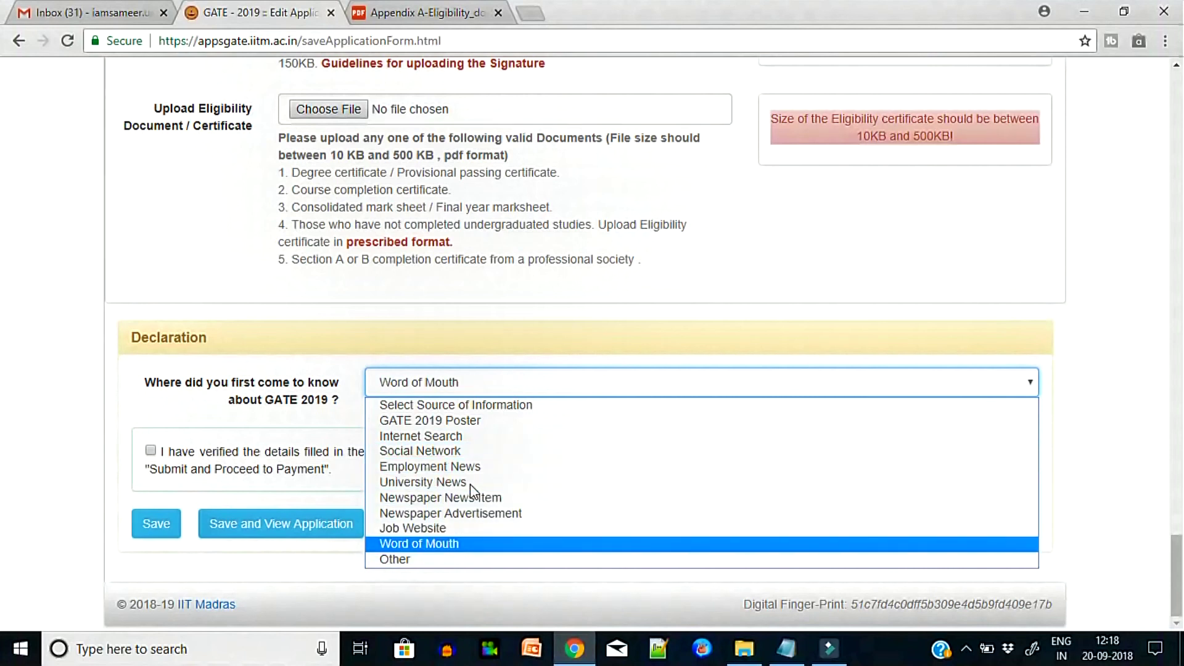
key(Down)
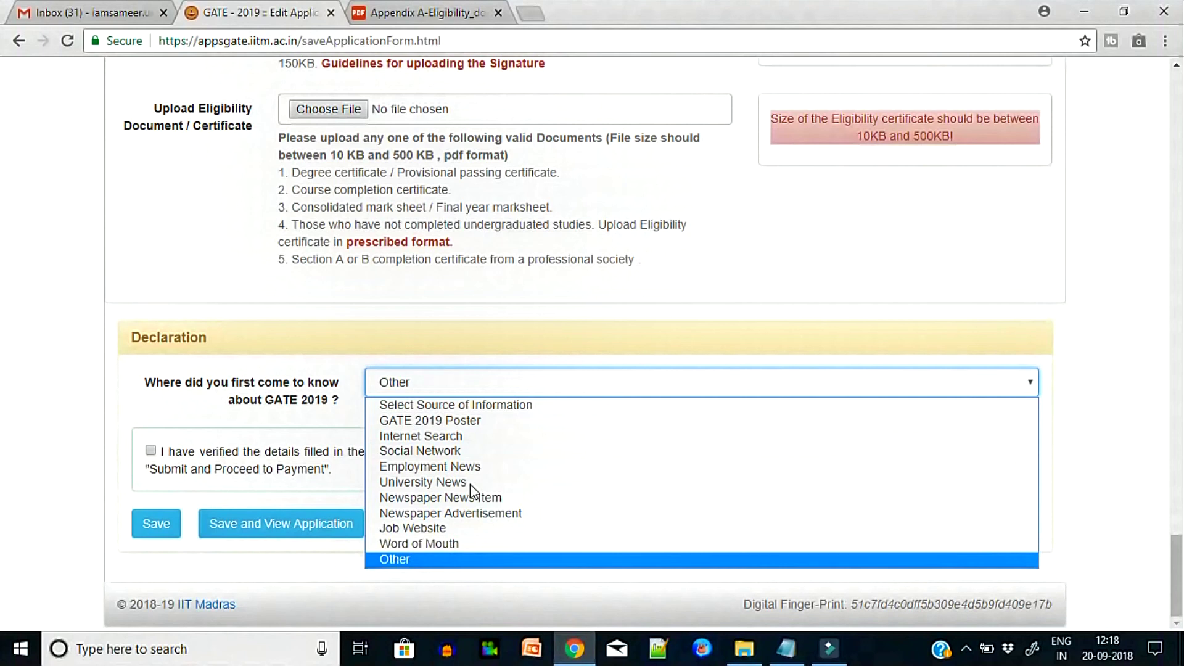
key(Return)
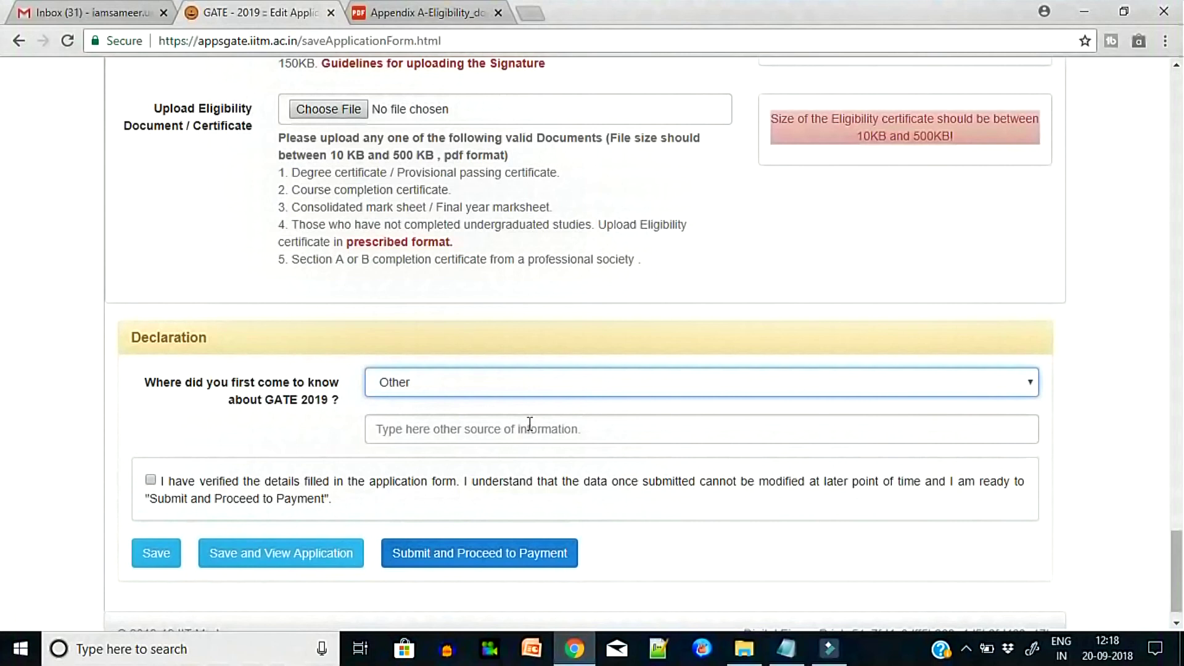
Step: Enter the consultancy's name in the other-source text field
click(500, 433)
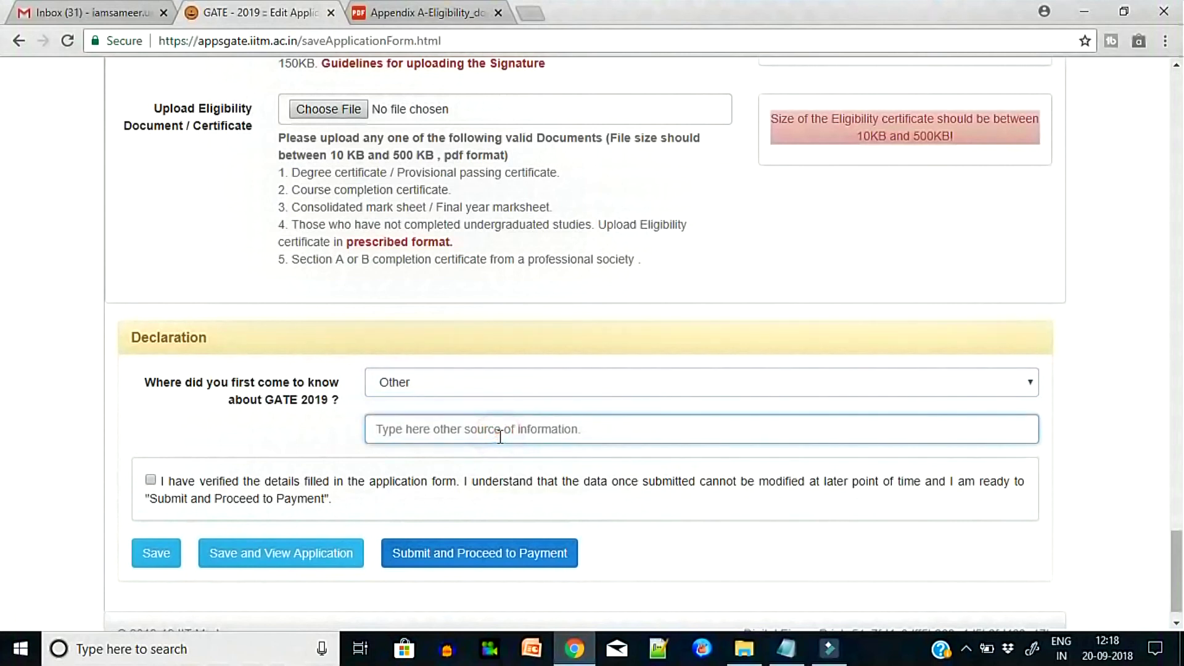
text(samir)
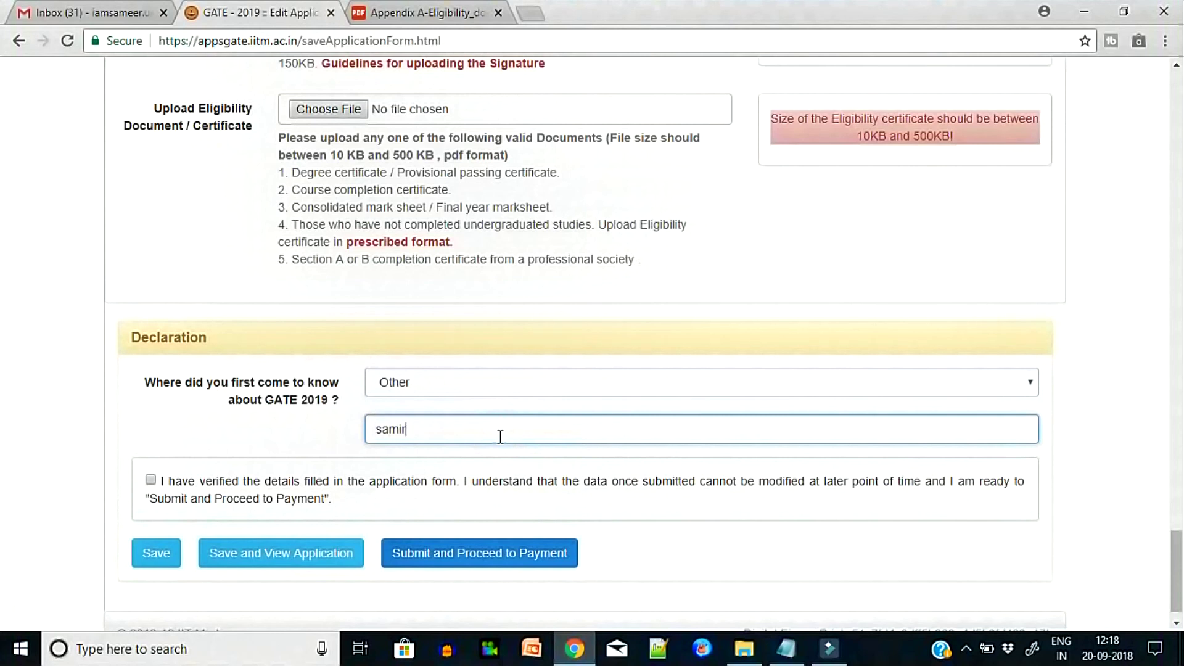
key(BackSpace)
key(BackSpace)
key(BackSpace)
key(BackSpace)
key(BackSpace)
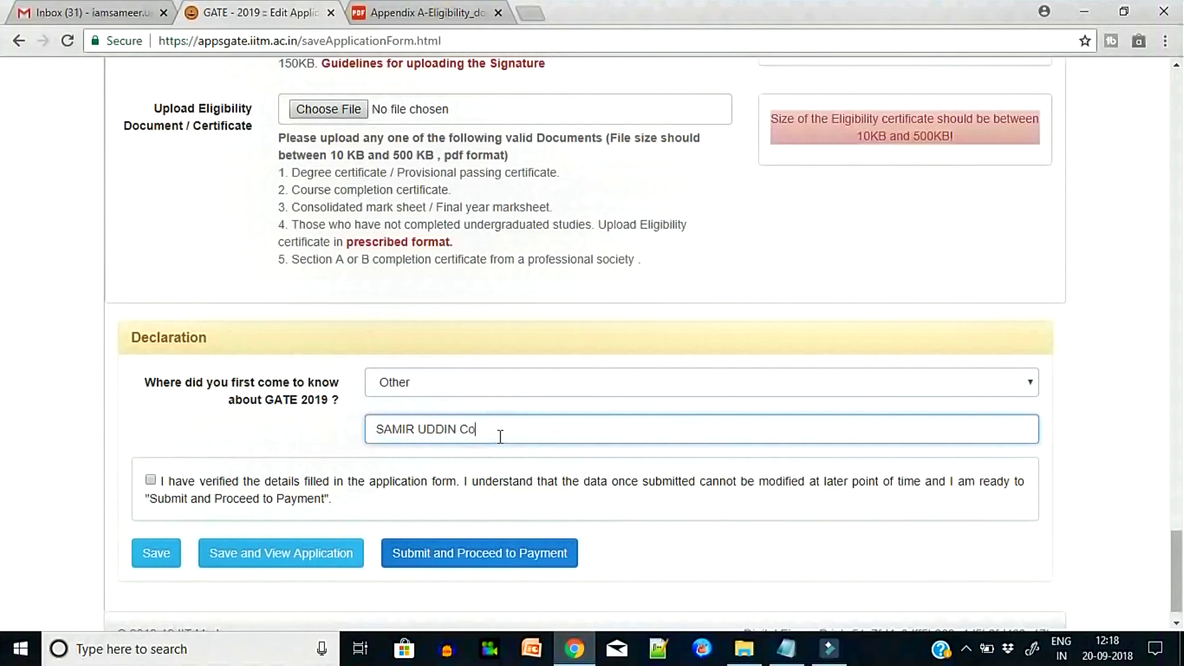
text(nsultancy)
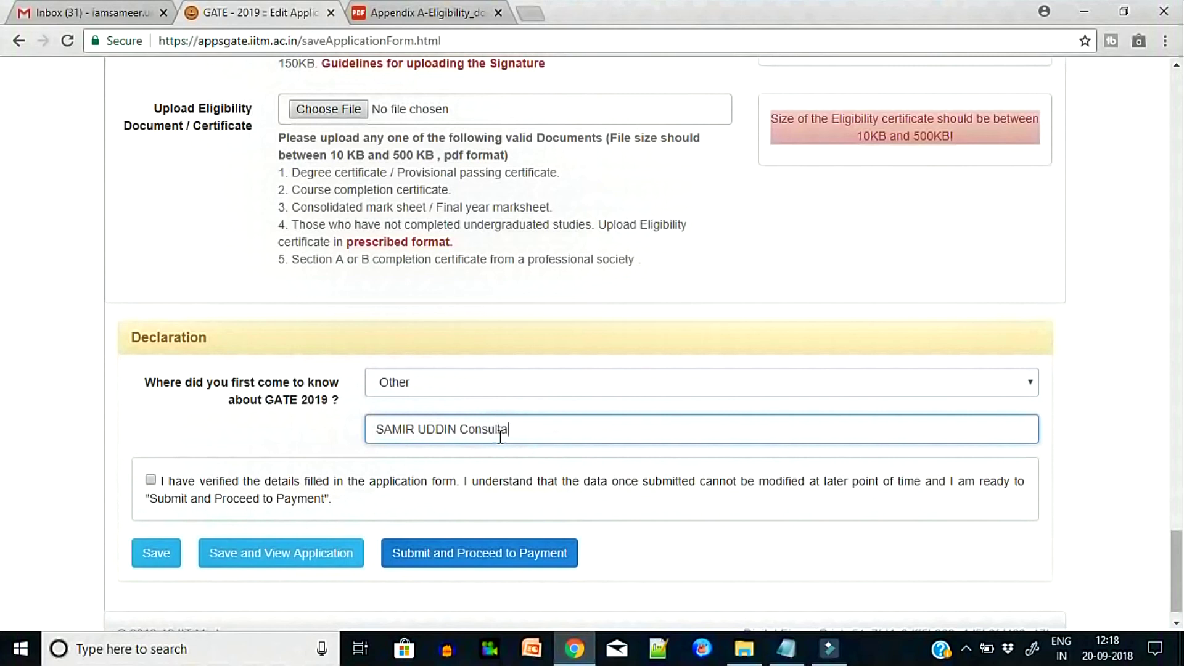